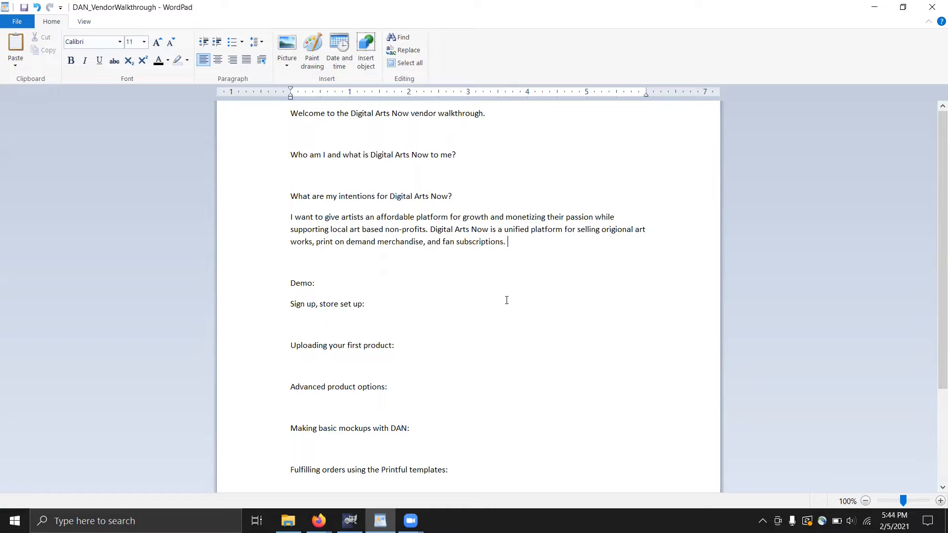
# Switch to the Digital Arts Now window and browse its Latest and Best Selling products
pyautogui.click(319, 520)
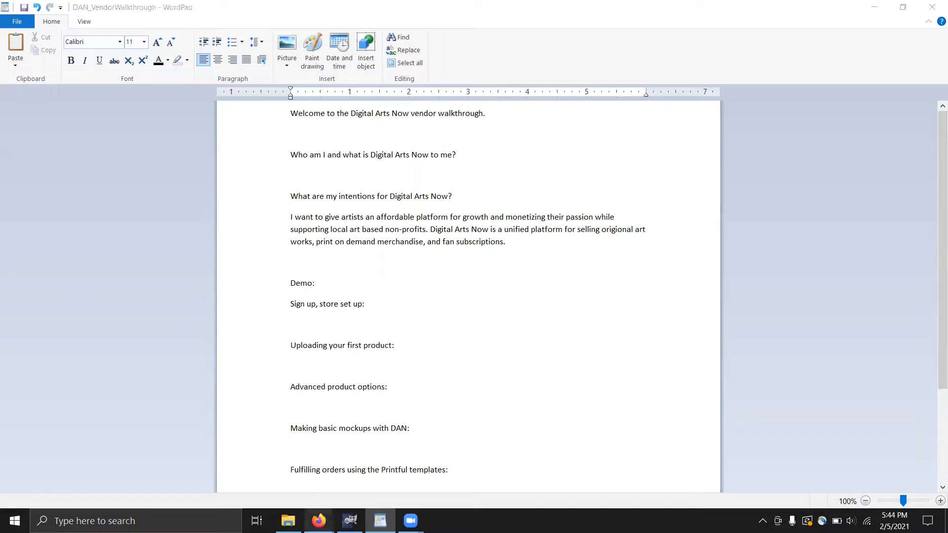
pyautogui.click(361, 476)
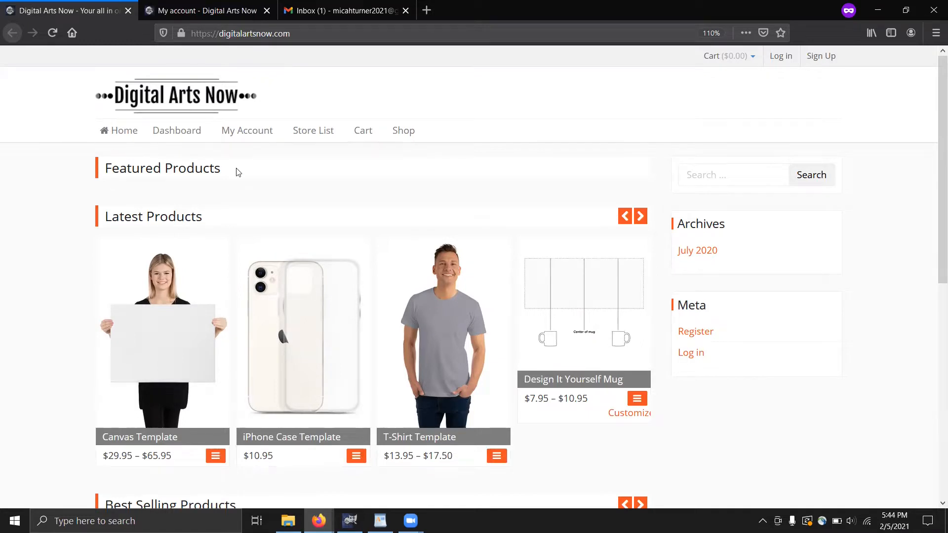
pyautogui.scroll(-1, 238, 173)
pyautogui.scroll(-4, 217, 222)
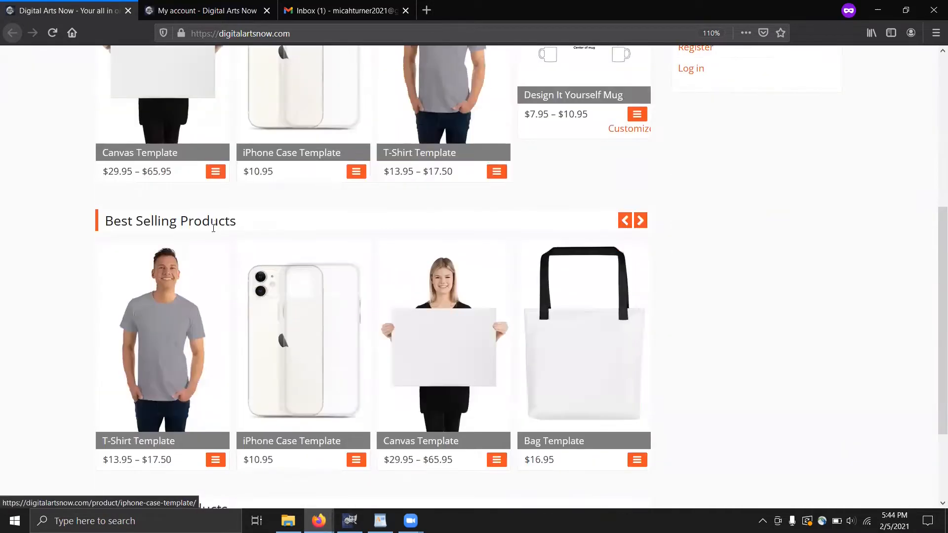
pyautogui.scroll(-1, 214, 233)
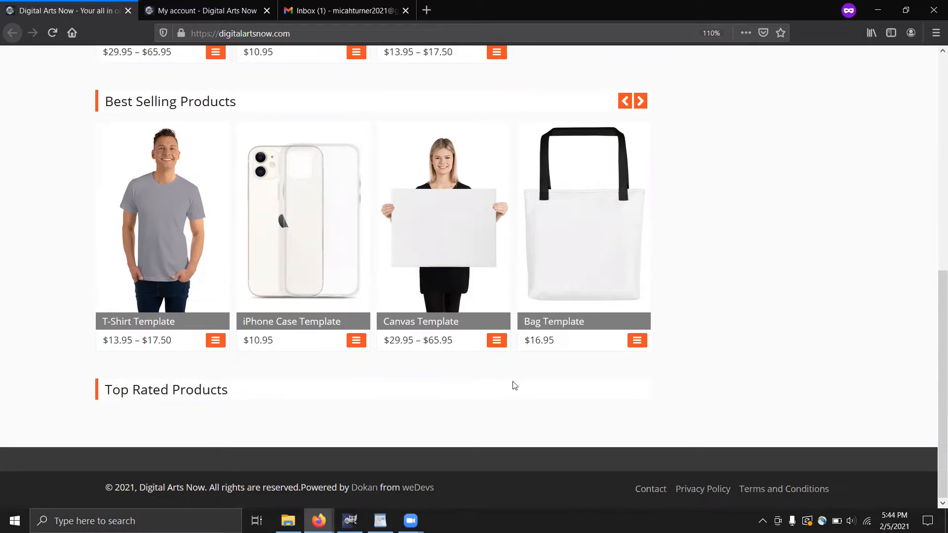
pyautogui.scroll(4, 550, 380)
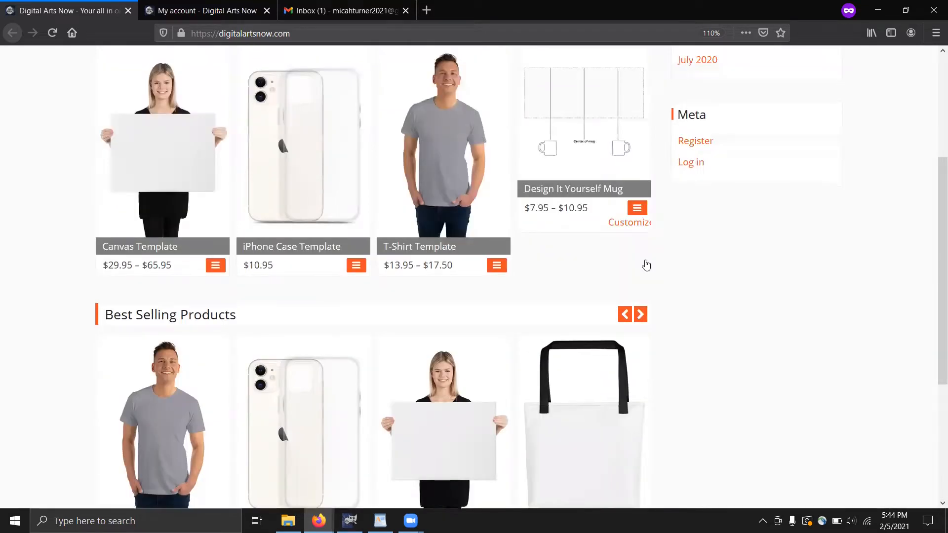
pyautogui.scroll(3, 652, 251)
pyautogui.scroll(3, 671, 198)
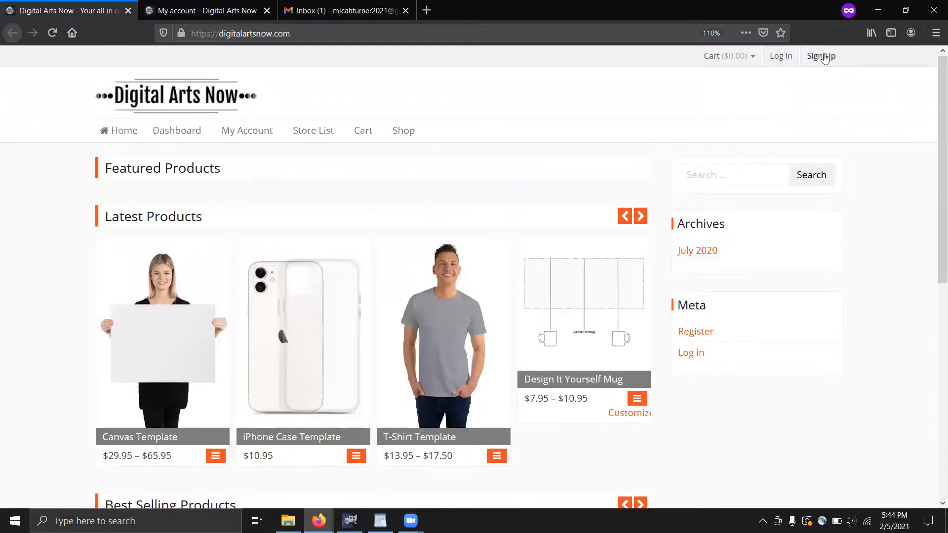
# Open My account and check the Shop Name and Shop URL fields of the vendor registration form
pyautogui.click(188, 17)
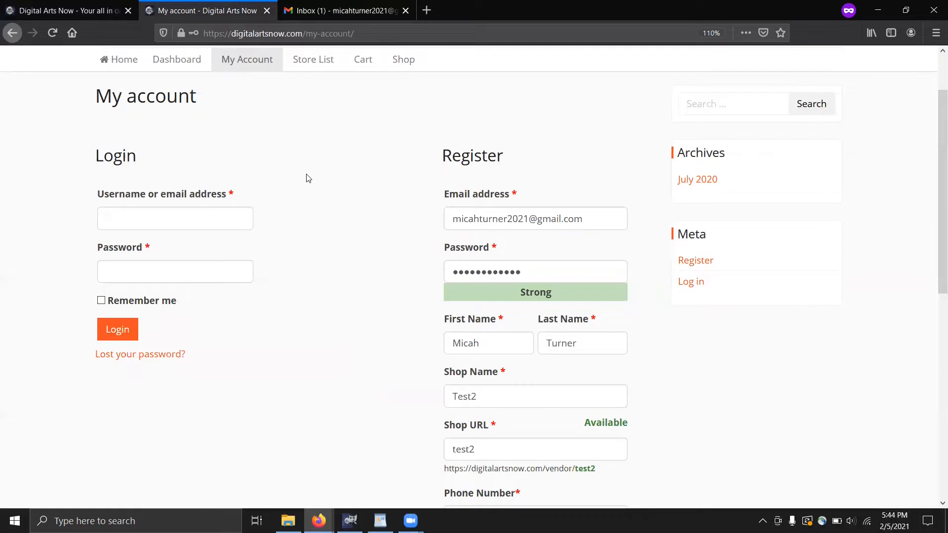
pyautogui.scroll(-8, 307, 178)
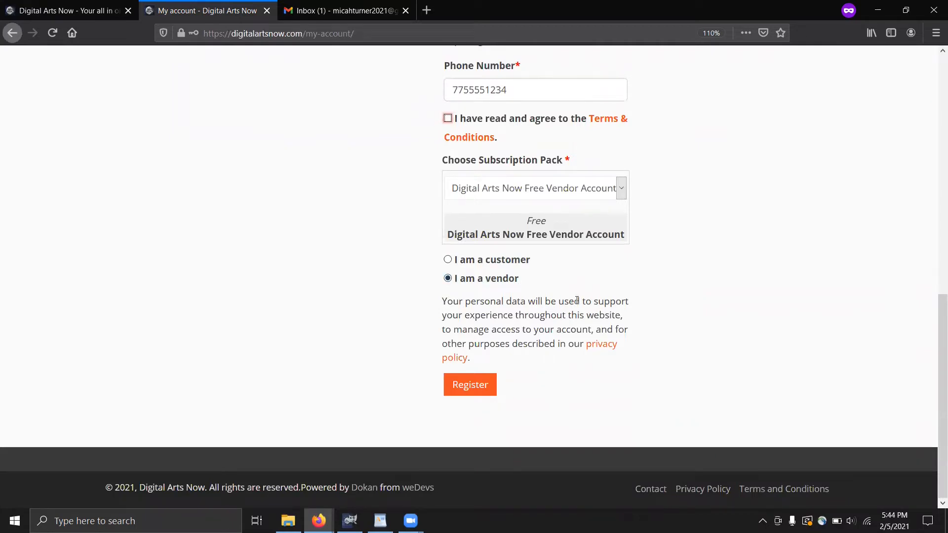
pyautogui.scroll(5, 641, 309)
pyautogui.scroll(2, 647, 310)
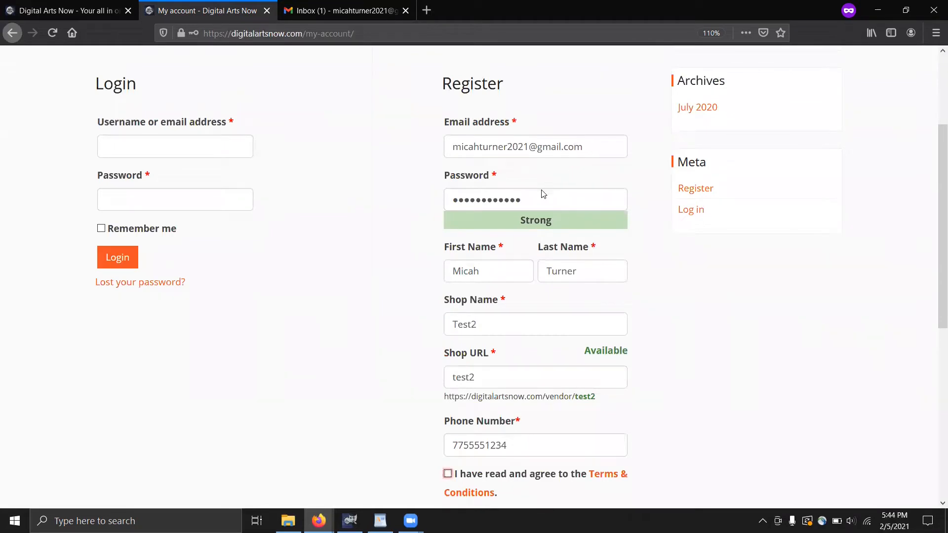
pyautogui.click(511, 319)
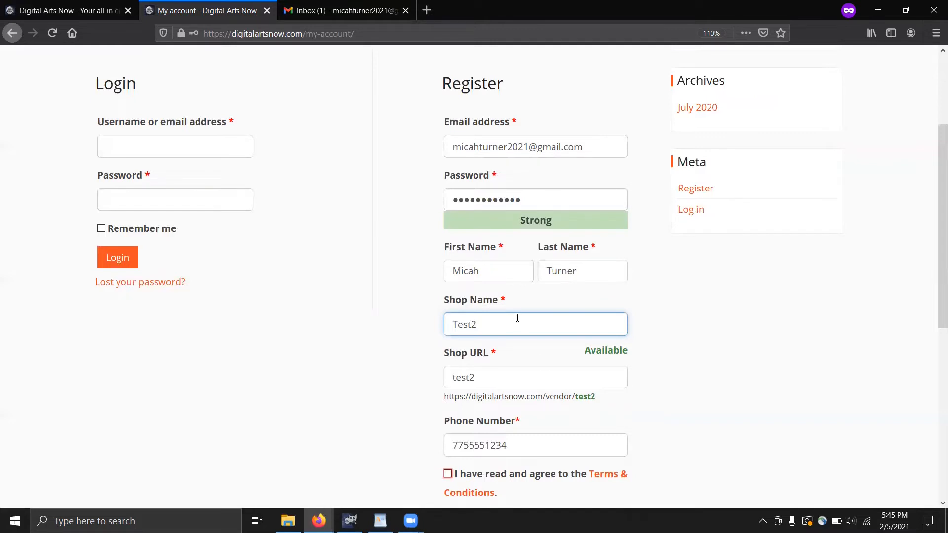
pyautogui.scroll(-2, 517, 318)
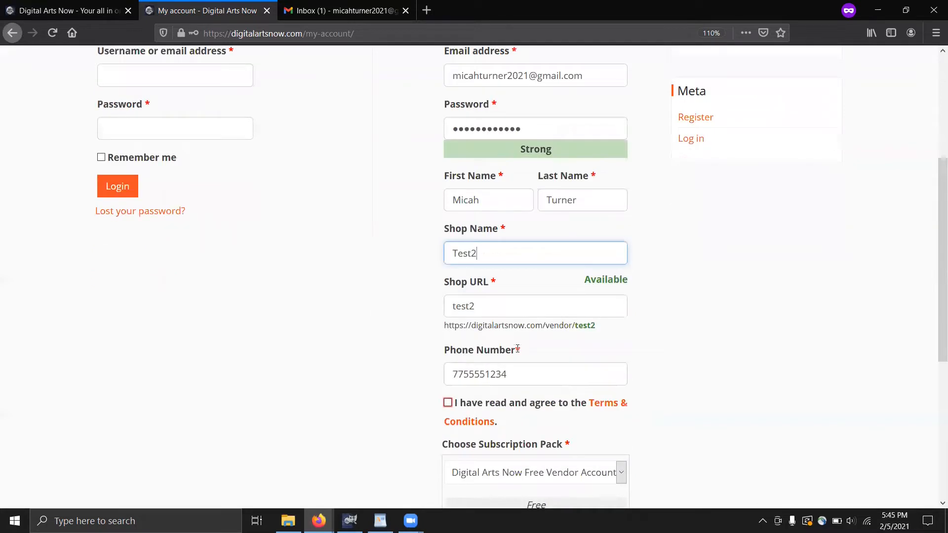
pyautogui.press('Tab')
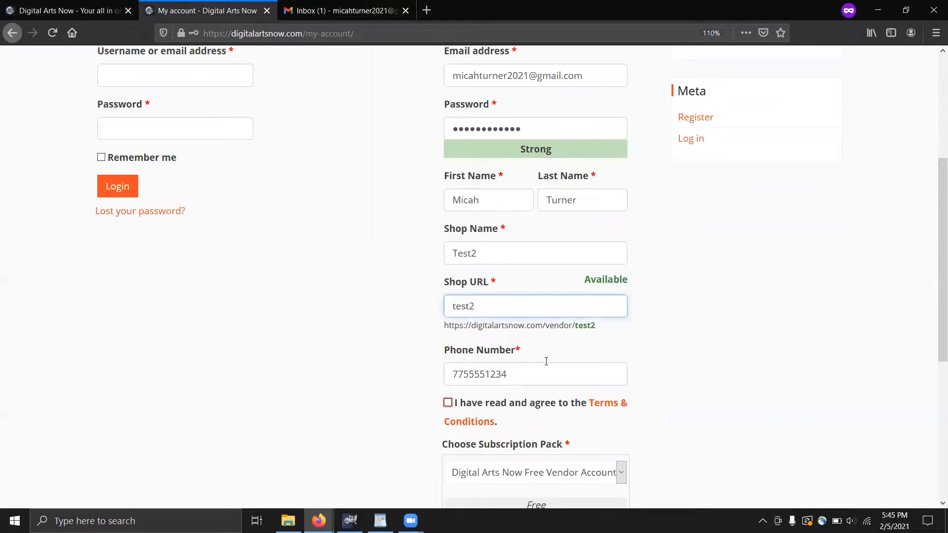
pyautogui.scroll(-2, 552, 362)
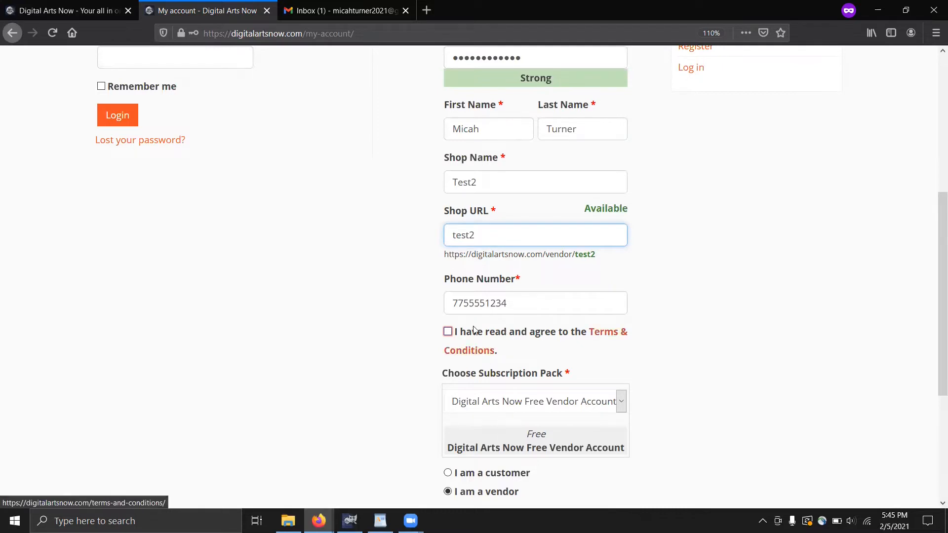
# Accept the terms, keep the Free Vendor Account pack, and submit the registration
pyautogui.click(448, 332)
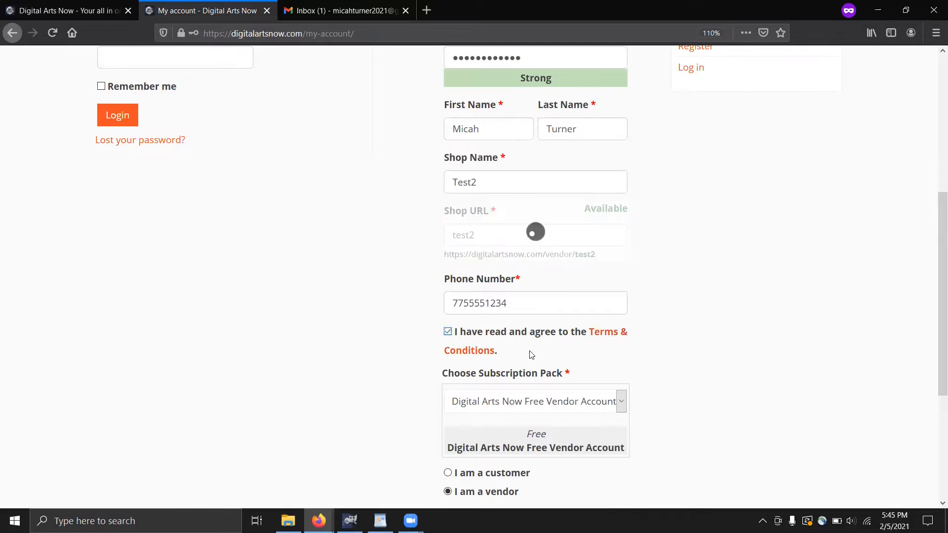
pyautogui.scroll(-3, 561, 343)
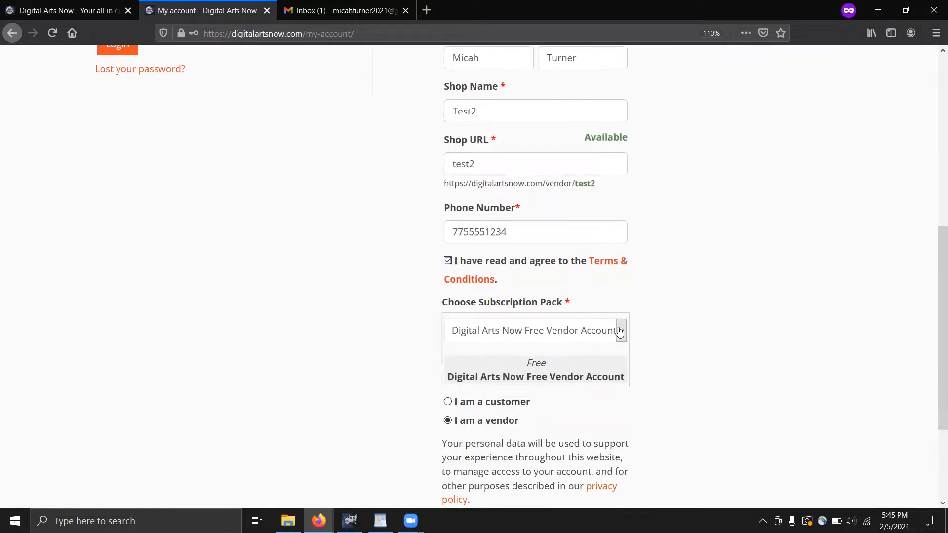
pyautogui.click(537, 336)
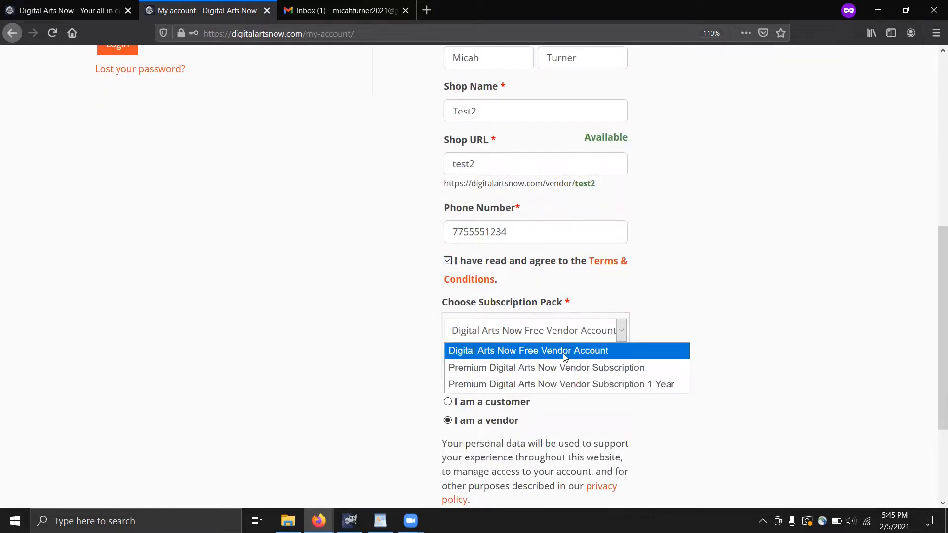
pyautogui.click(530, 351)
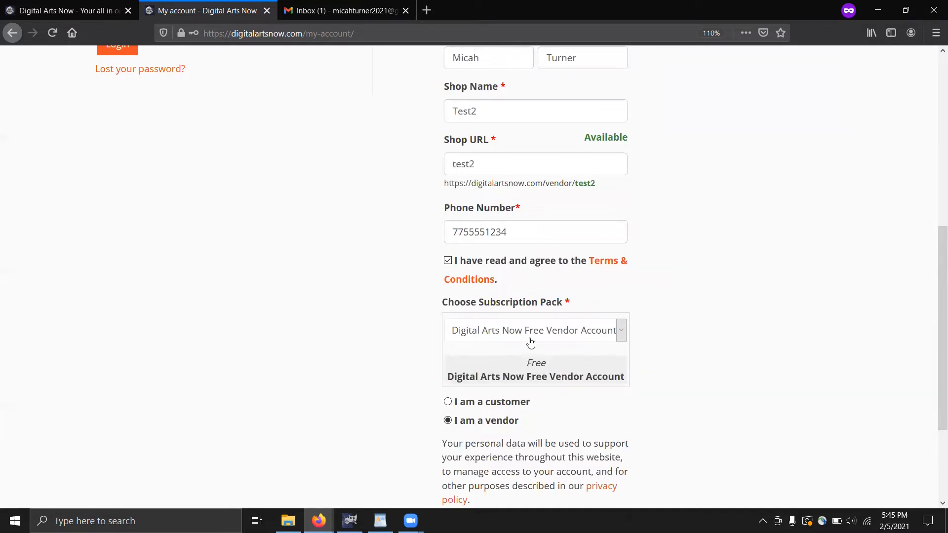
pyautogui.scroll(-3, 529, 335)
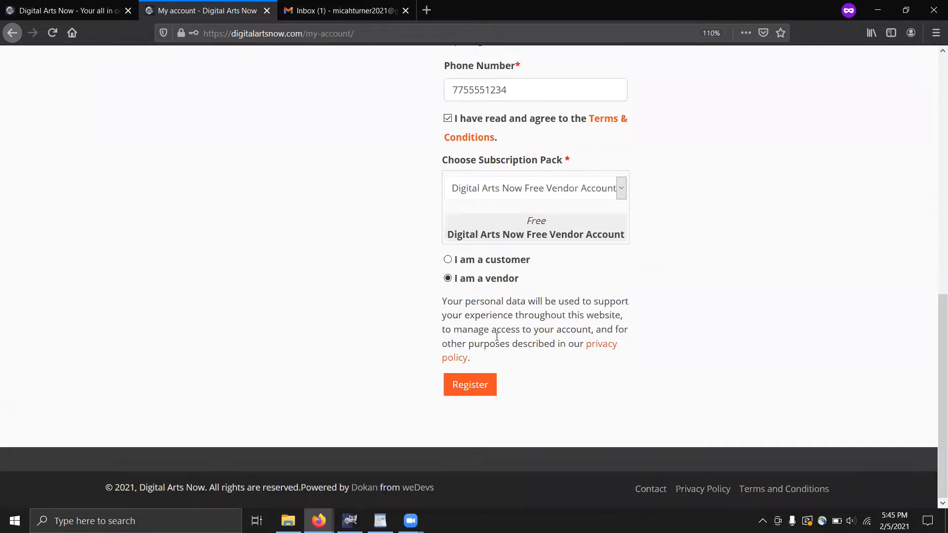
pyautogui.click(485, 389)
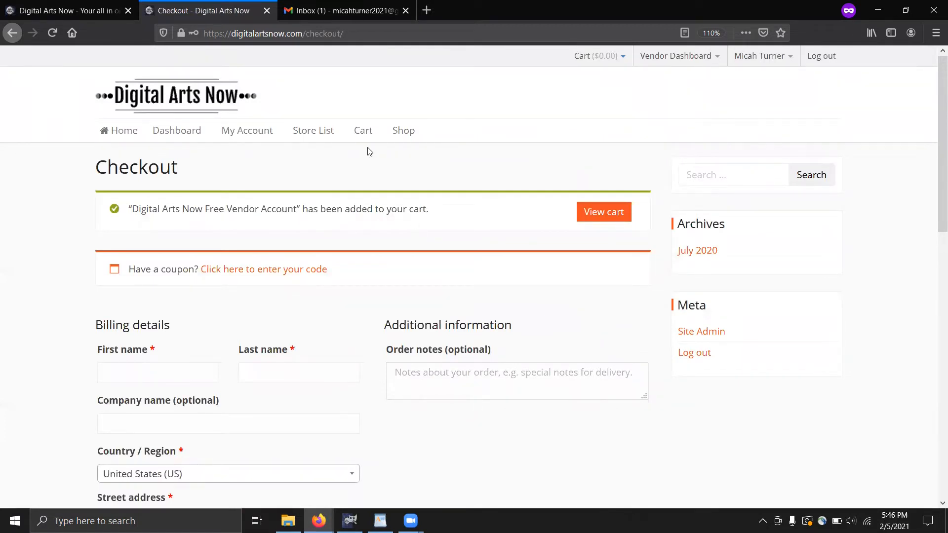
# Leave the checkout with the Free Vendor Account and go to the Gmail inbox tab
pyautogui.click(340, 10)
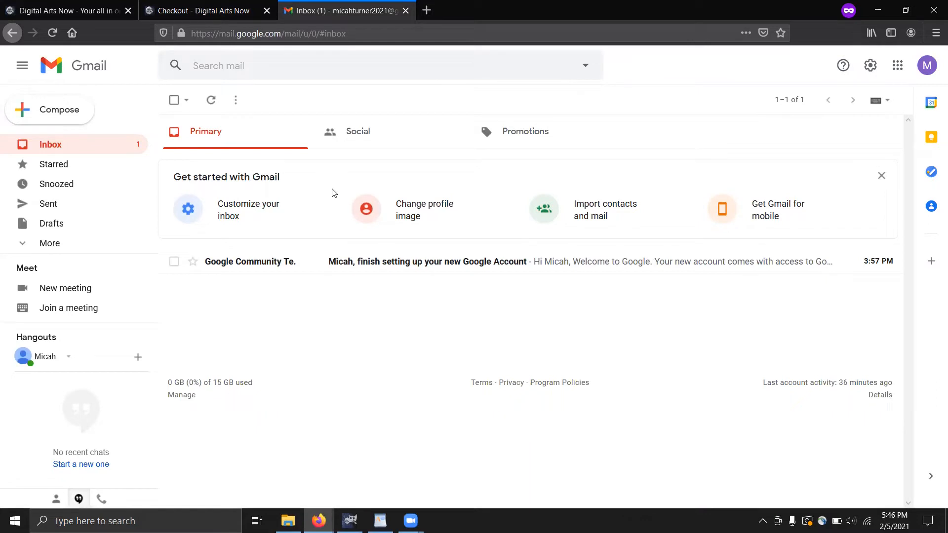
# Open the 'Your Digital Arts Now account has been created!' email and follow its my-account link
pyautogui.moveTo(410, 521)
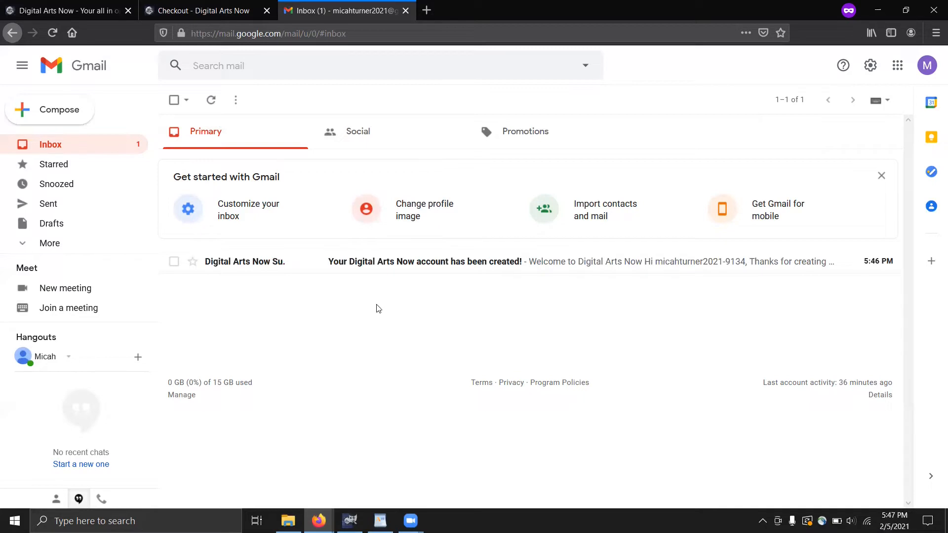
pyautogui.click(376, 264)
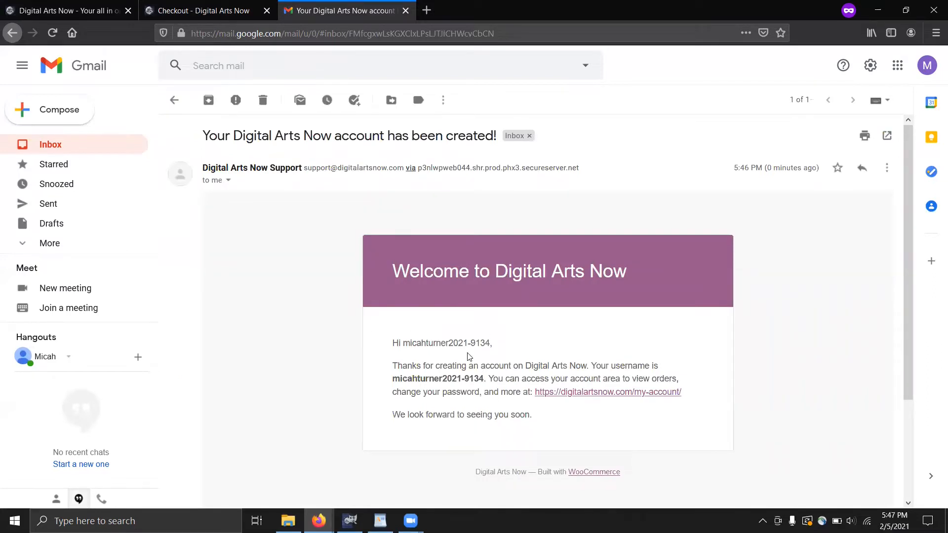
pyautogui.scroll(-1, 620, 329)
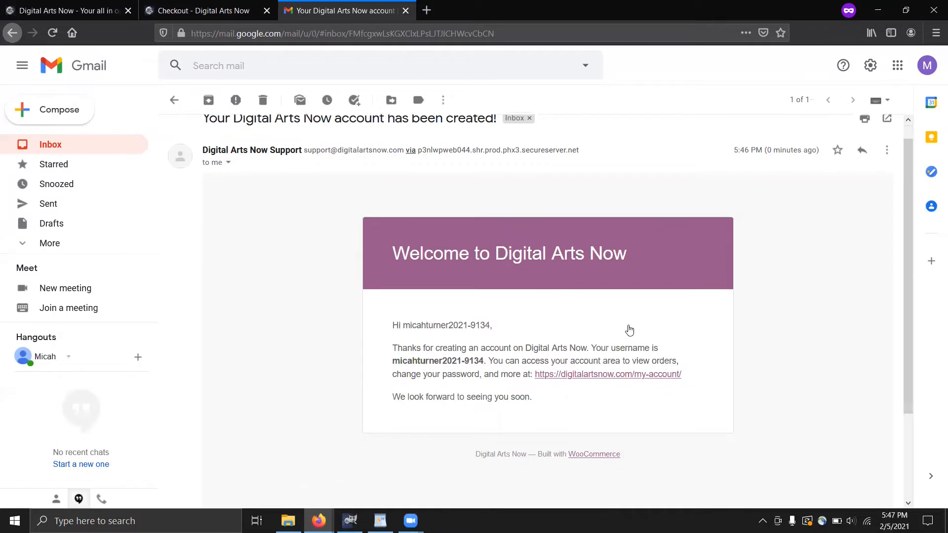
pyautogui.scroll(-2, 642, 329)
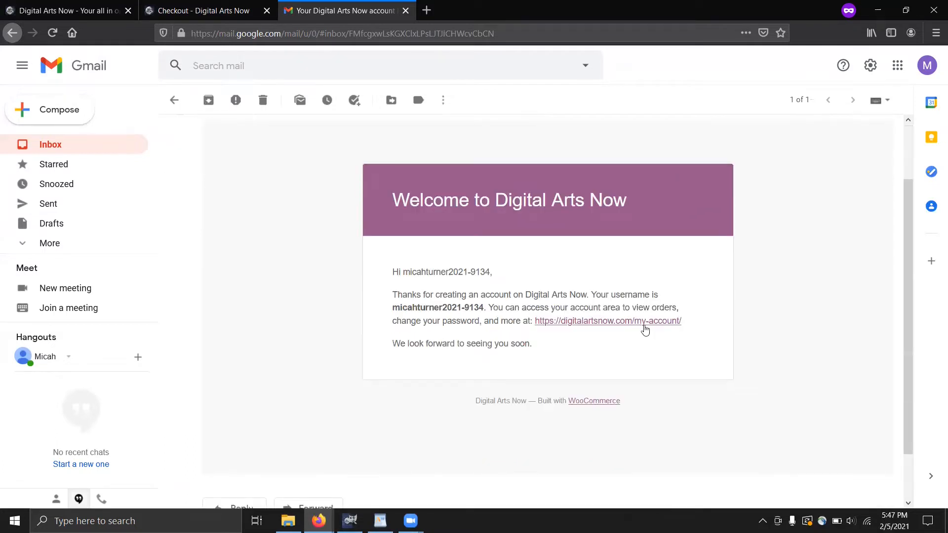
pyautogui.click(592, 323)
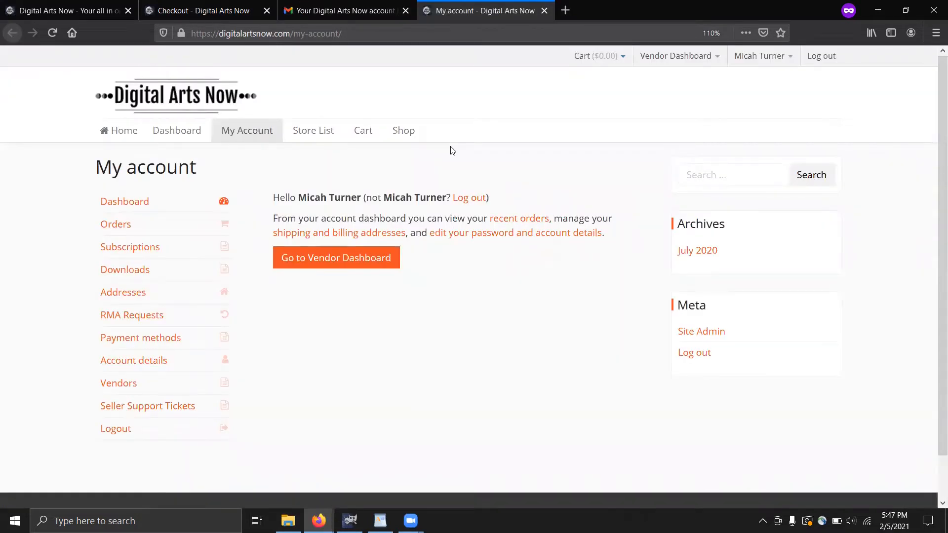
# Go to the vendor dashboard and scroll through it
pyautogui.click(358, 261)
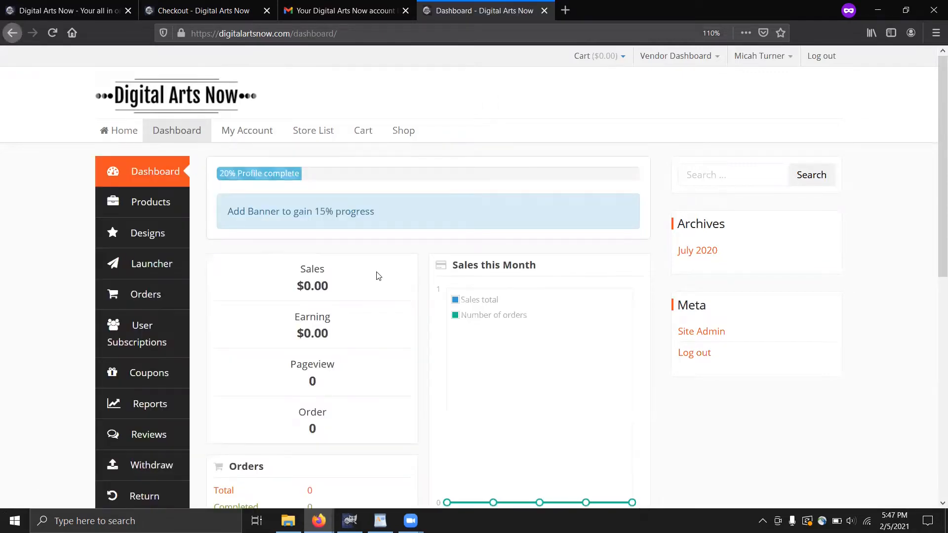
pyautogui.scroll(-3, 378, 276)
pyautogui.scroll(-3, 378, 275)
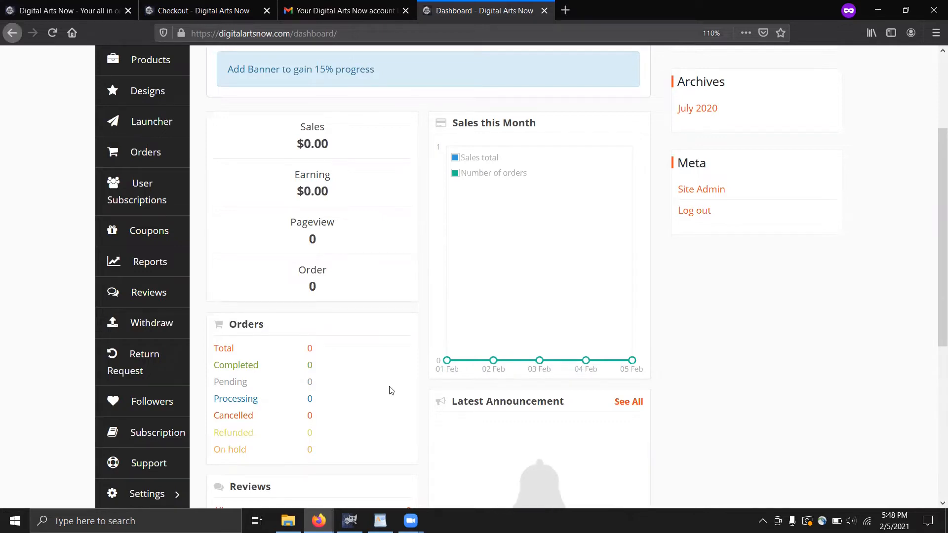
pyautogui.scroll(-3, 495, 330)
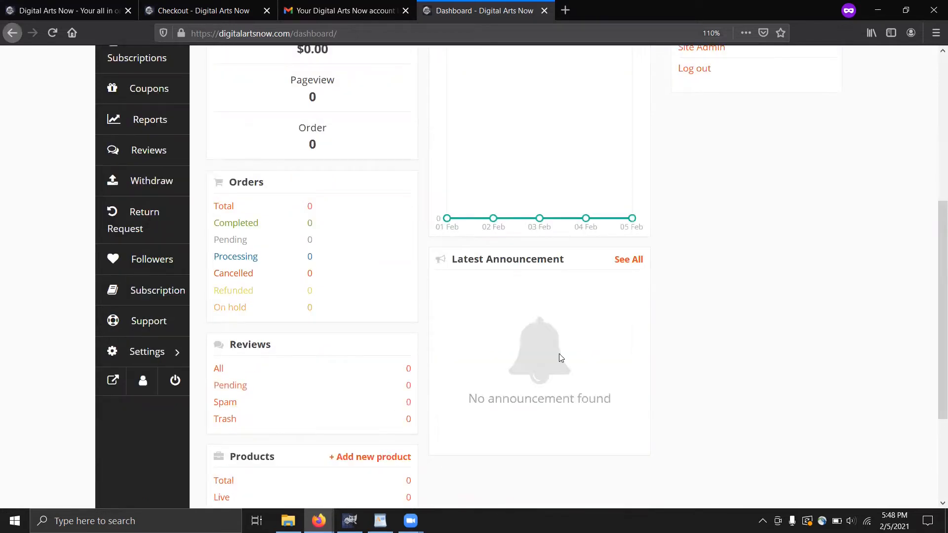
pyautogui.scroll(-3, 561, 357)
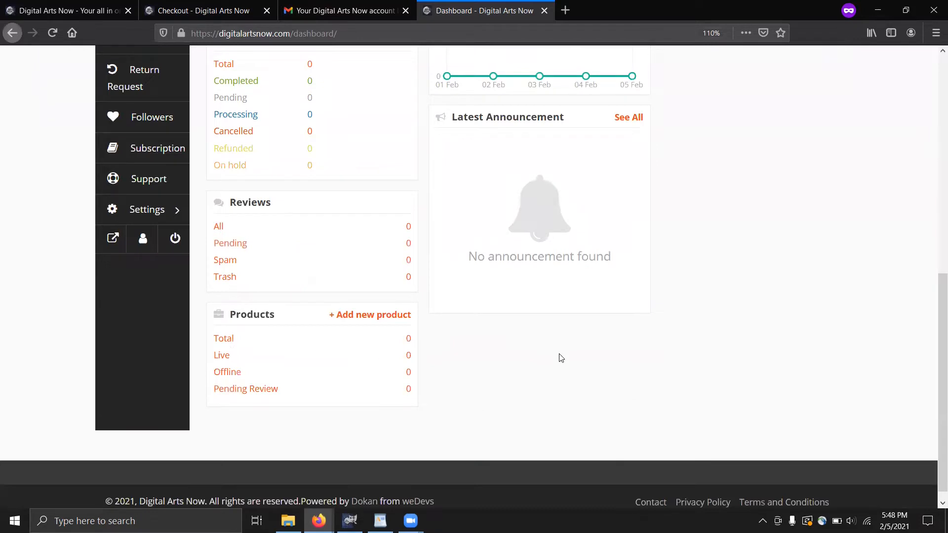
pyautogui.scroll(5, 554, 352)
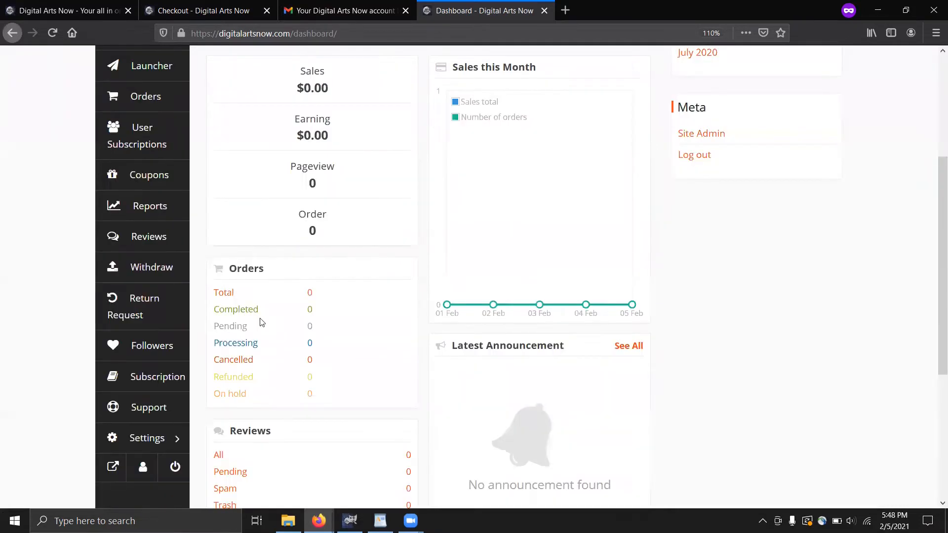
pyautogui.scroll(4, 390, 234)
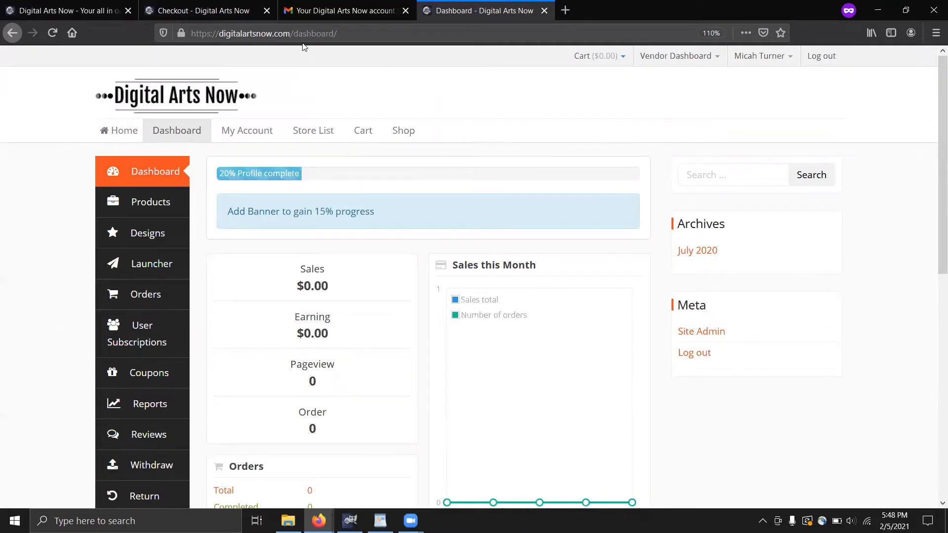
# Glance at the welcome email, return to the site, and open the dashboard's Store settings
pyautogui.hotkey('ctrl', 'shift', 'Tab')
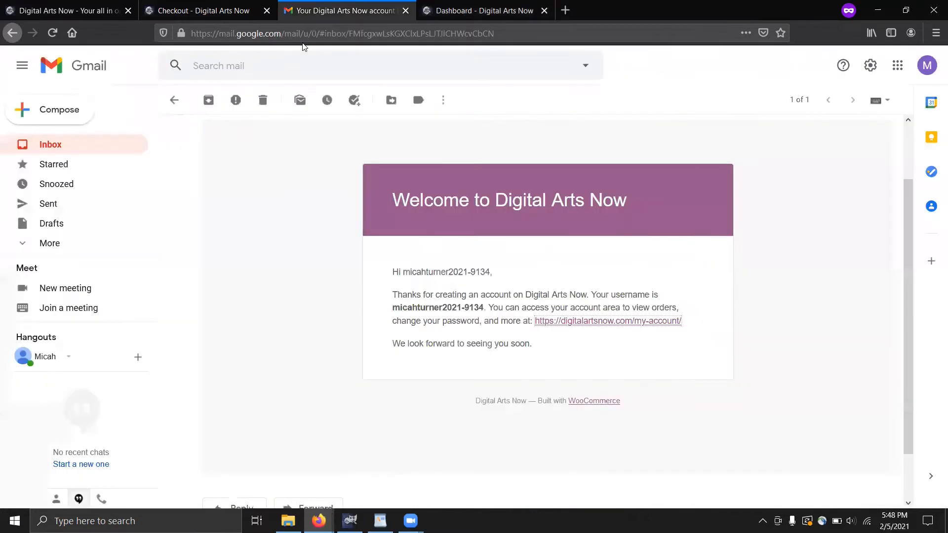
pyautogui.click(213, 11)
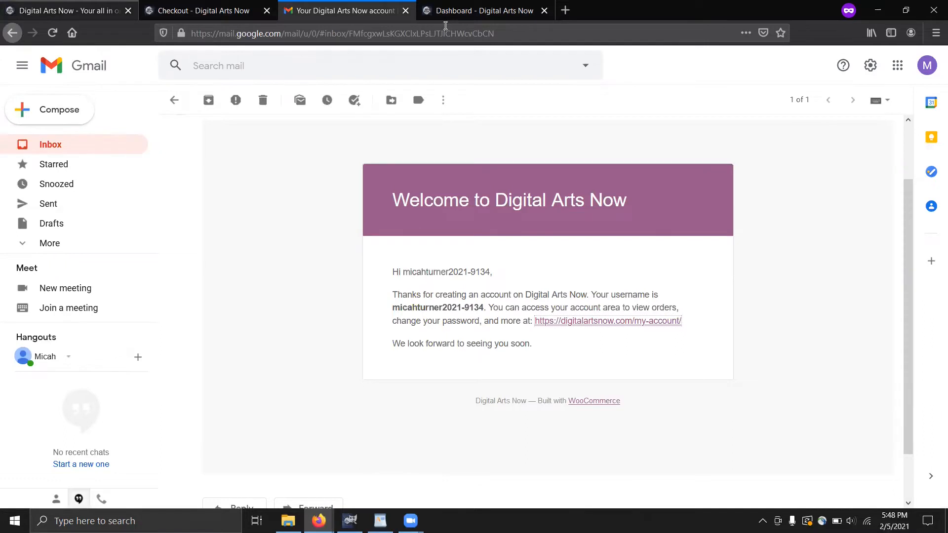
pyautogui.hotkey('ctrl', '1')
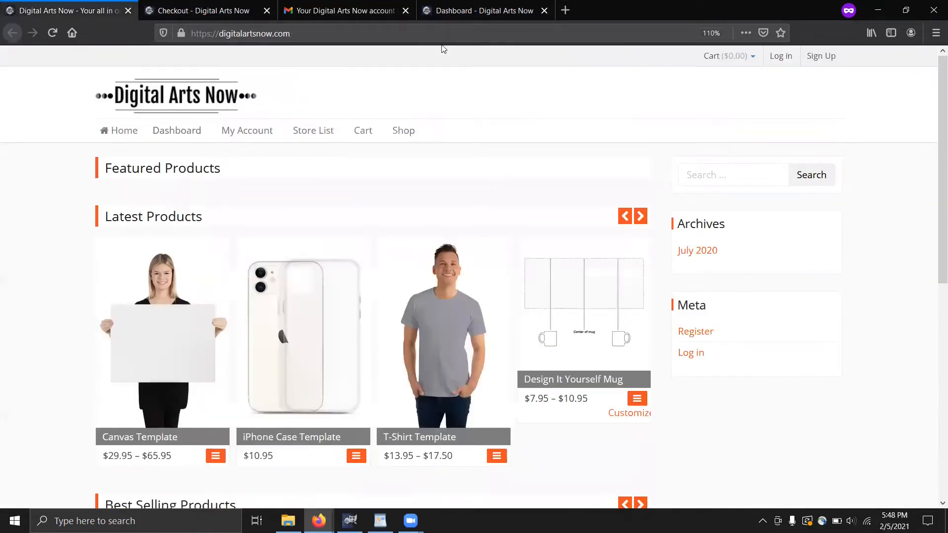
pyautogui.click(207, 12)
pyautogui.click(205, 129)
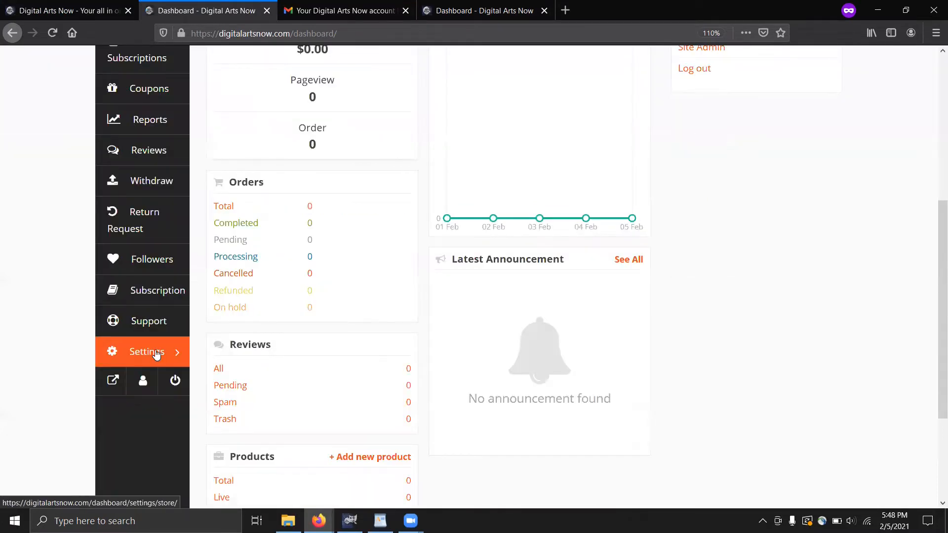
pyautogui.click(157, 355)
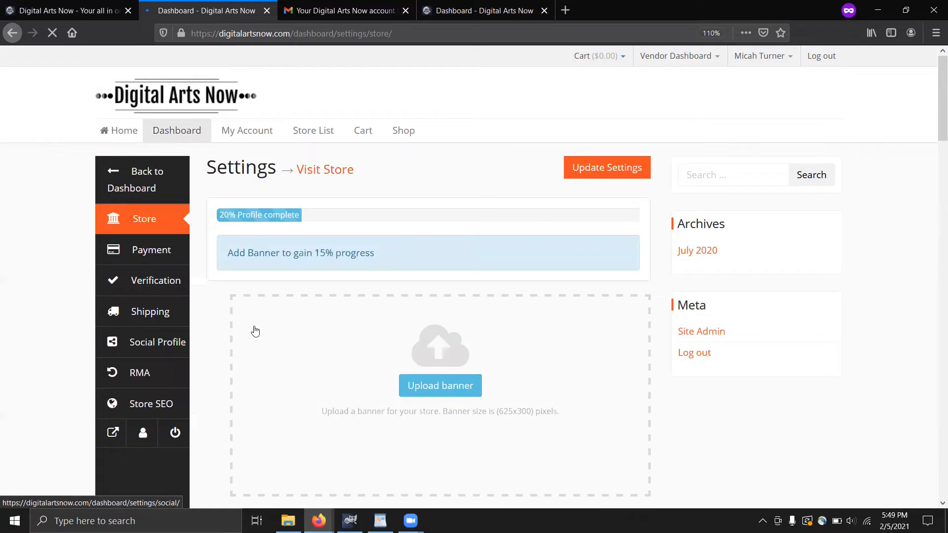
# Pick DAN_Banner from the Media Library, set its title and alt text, and crop it
pyautogui.scroll(-2, 332, 324)
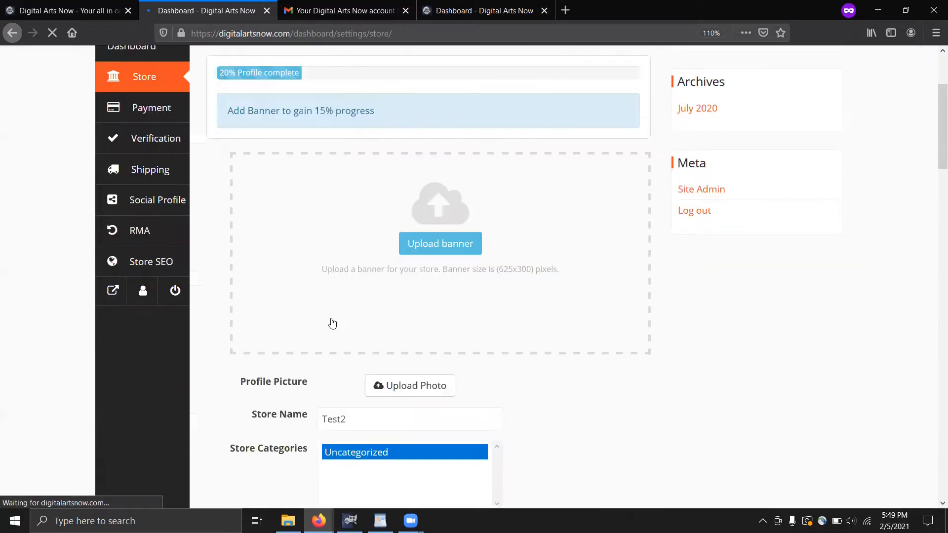
pyautogui.scroll(-1, 425, 321)
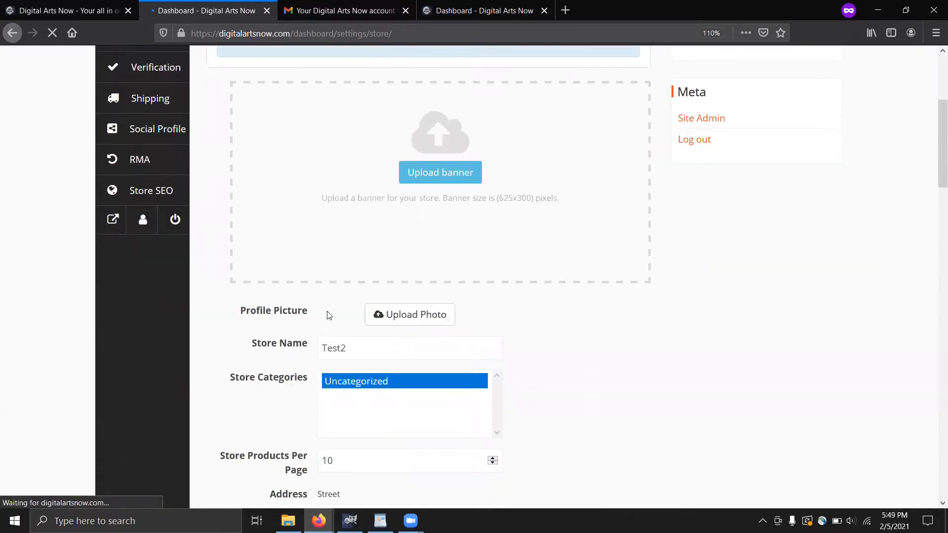
pyautogui.scroll(-4, 242, 337)
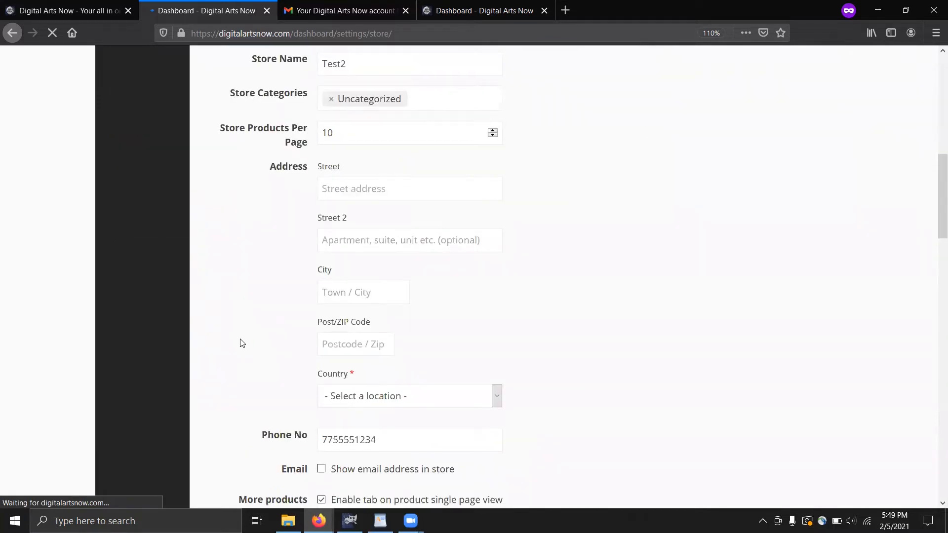
pyautogui.scroll(4, 434, 188)
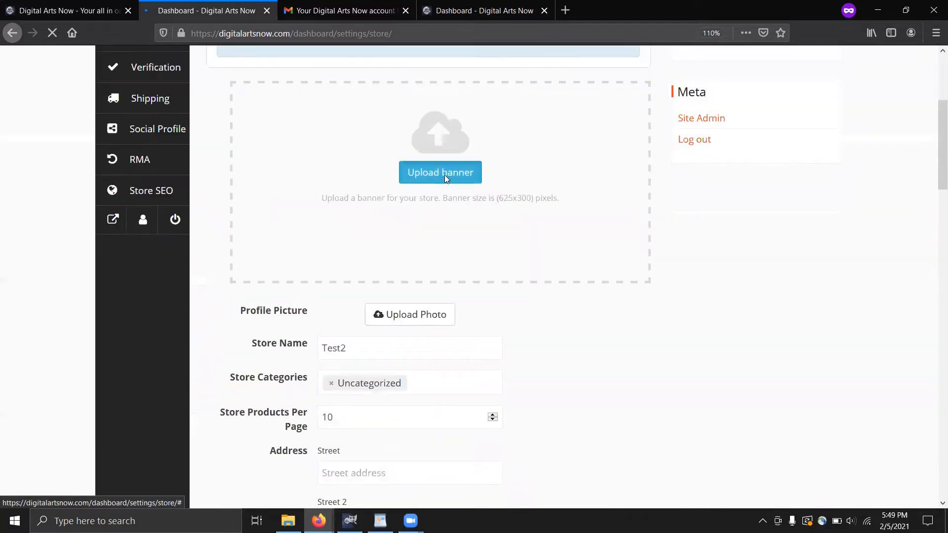
pyautogui.click(441, 177)
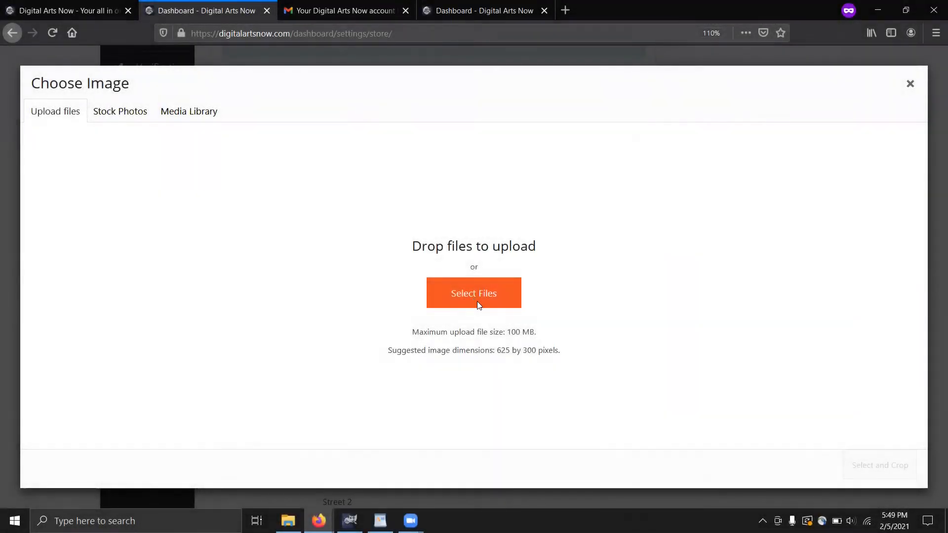
pyautogui.click(477, 296)
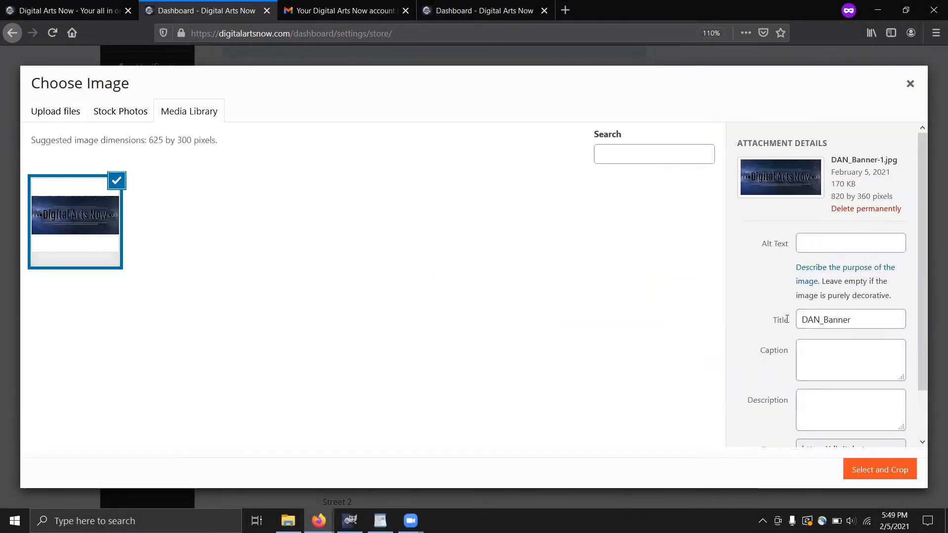
pyautogui.click(786, 319)
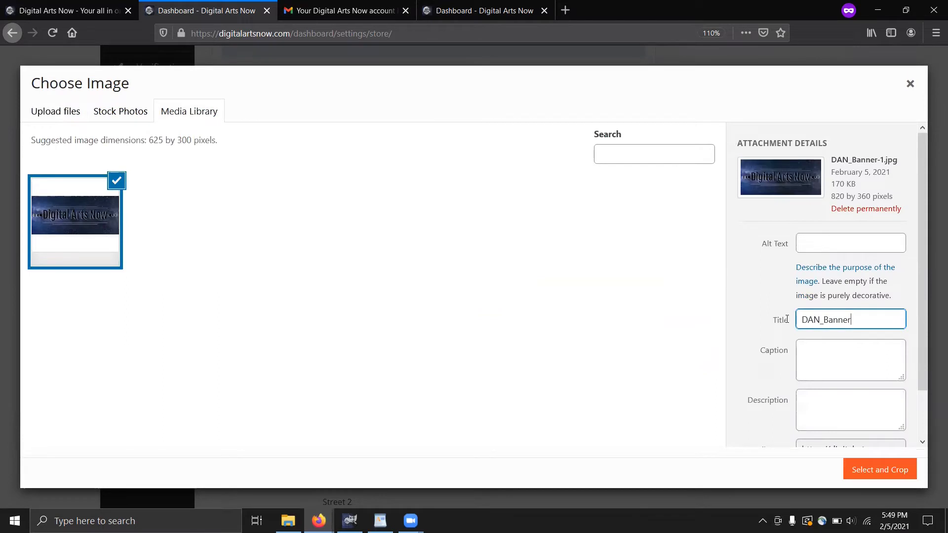
pyautogui.click(844, 246)
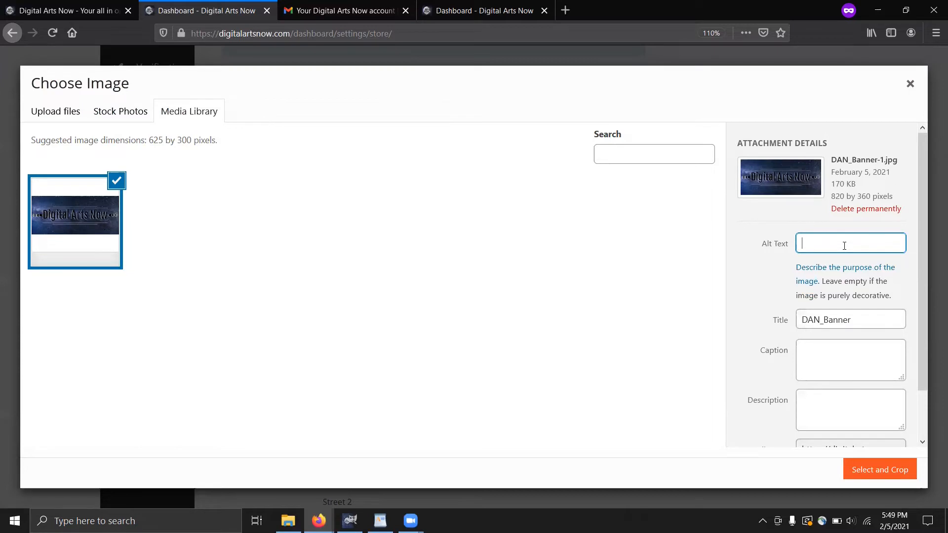
pyautogui.click(880, 470)
pyautogui.moveTo(406, 242); pyautogui.dragTo(425, 244)
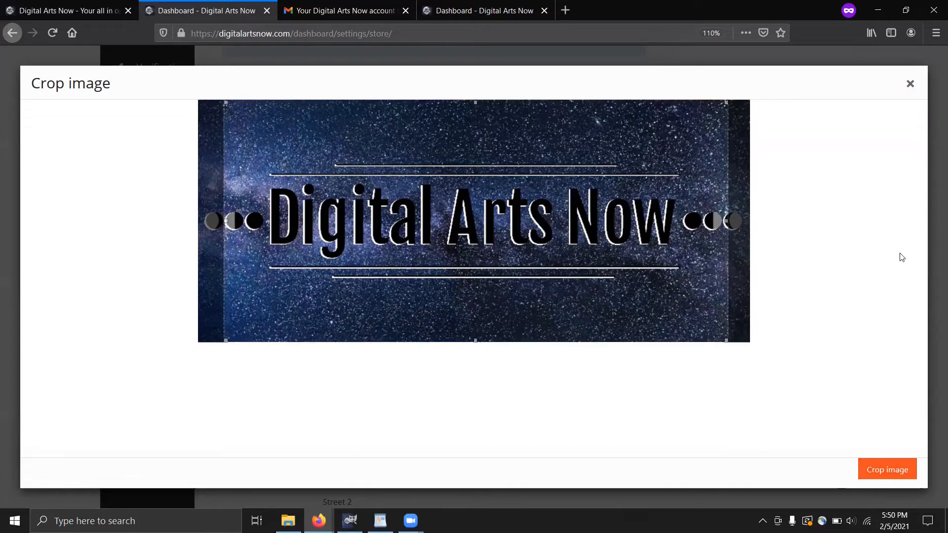
pyautogui.click(897, 473)
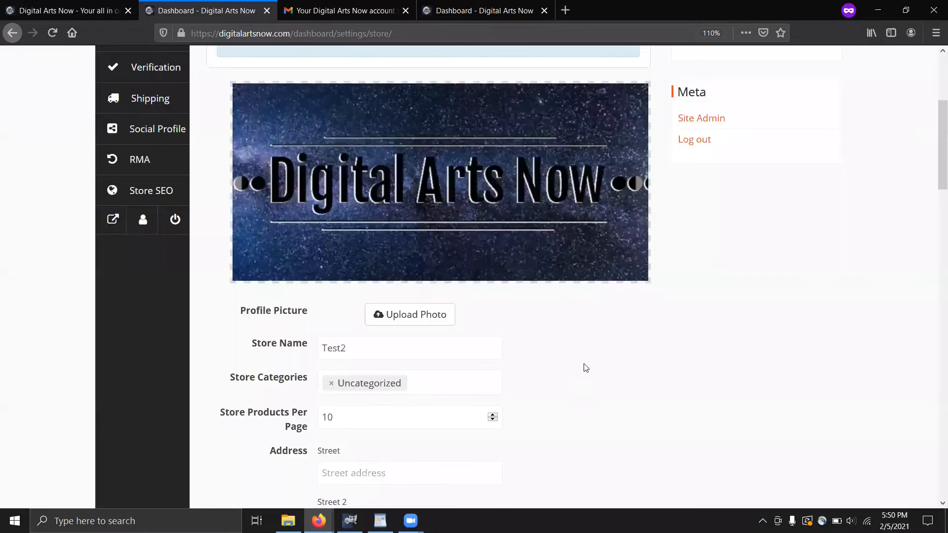
# Upload DAN_Logo_Round.png with alt text 'Dan Round Logo' and crop it as the profile picture
pyautogui.click(422, 319)
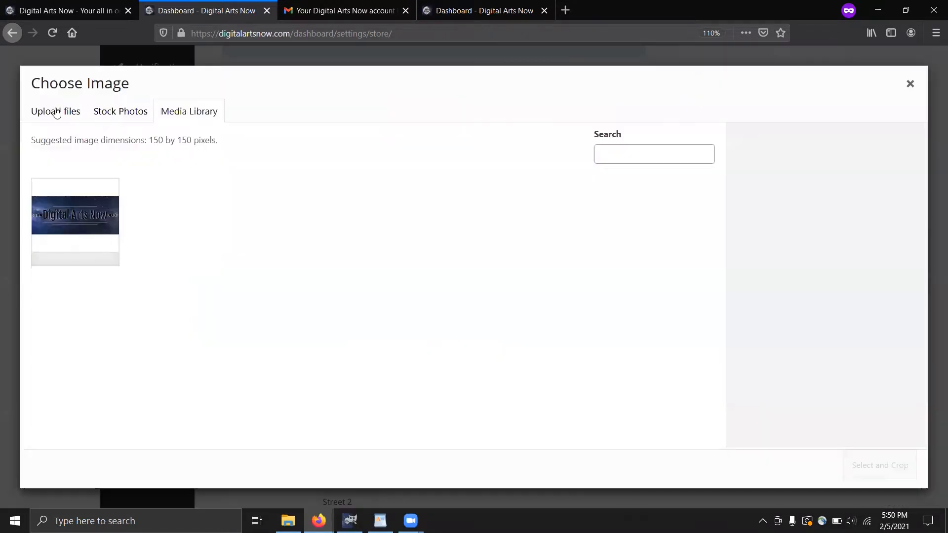
pyautogui.click(57, 113)
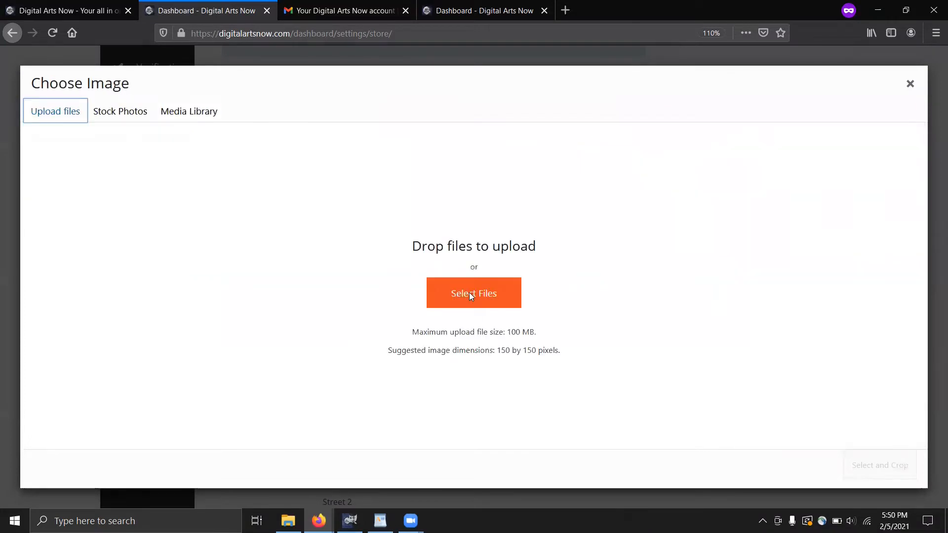
pyautogui.click(470, 295)
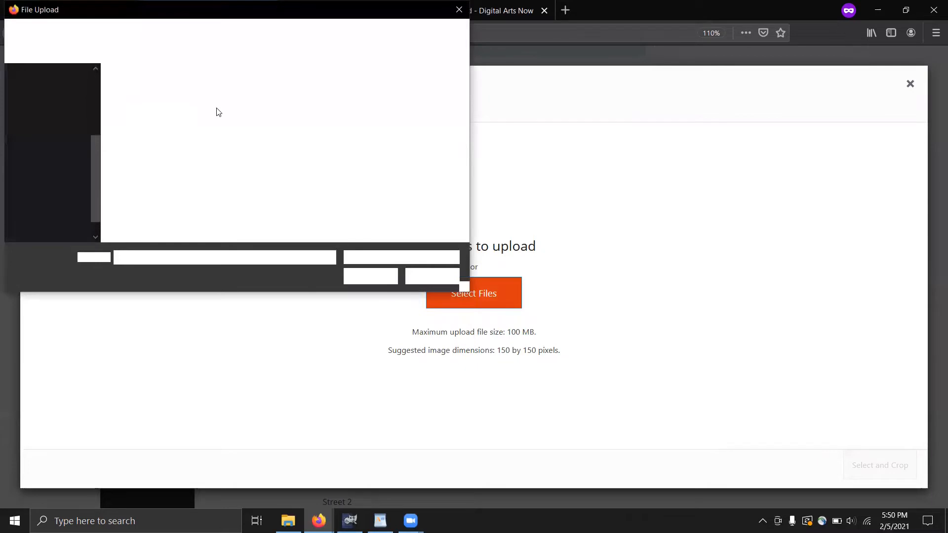
pyautogui.click(242, 127)
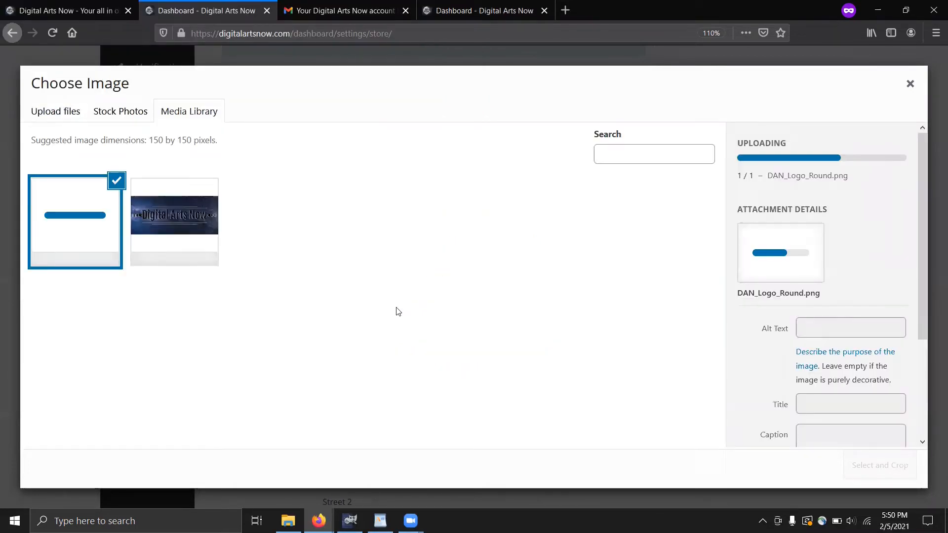
pyautogui.click(832, 335)
pyautogui.write('Dan Round Logo')
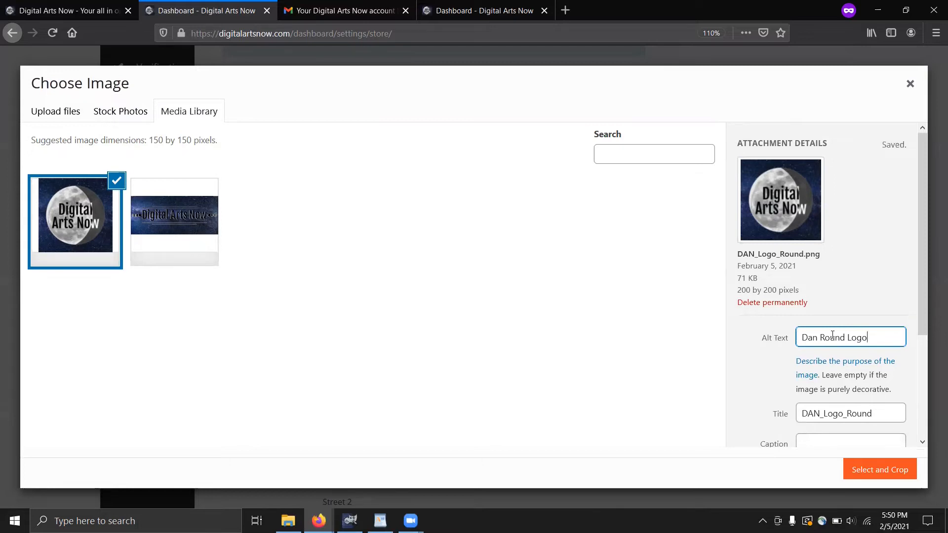
pyautogui.click(866, 473)
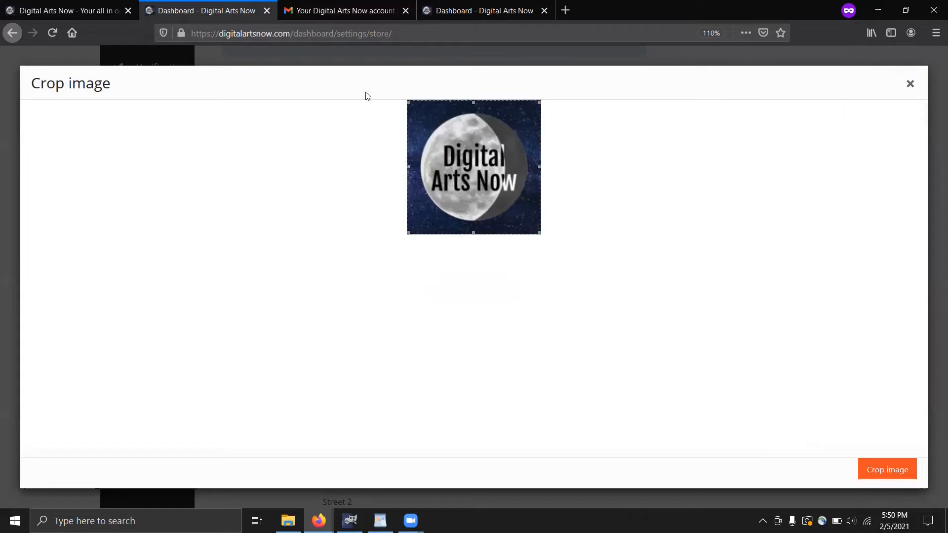
pyautogui.click(896, 468)
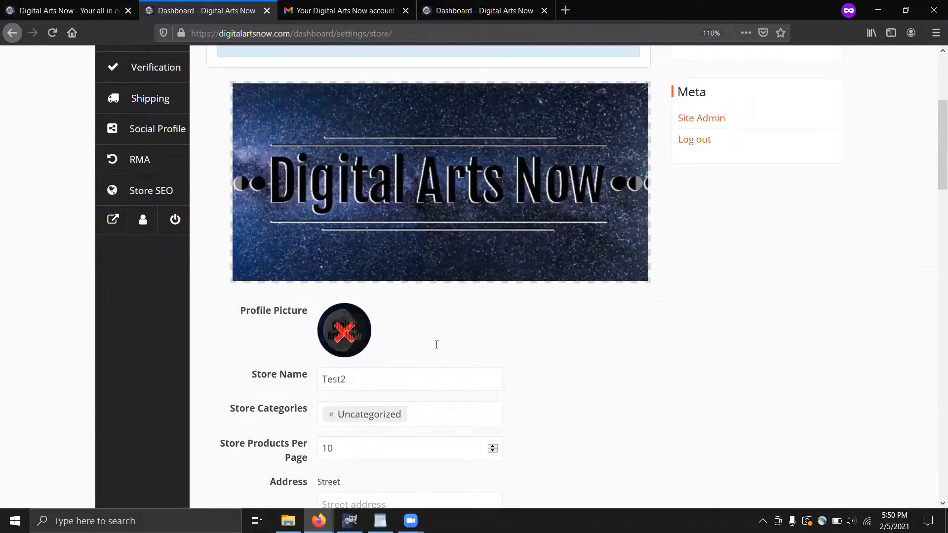
pyautogui.scroll(-4, 390, 315)
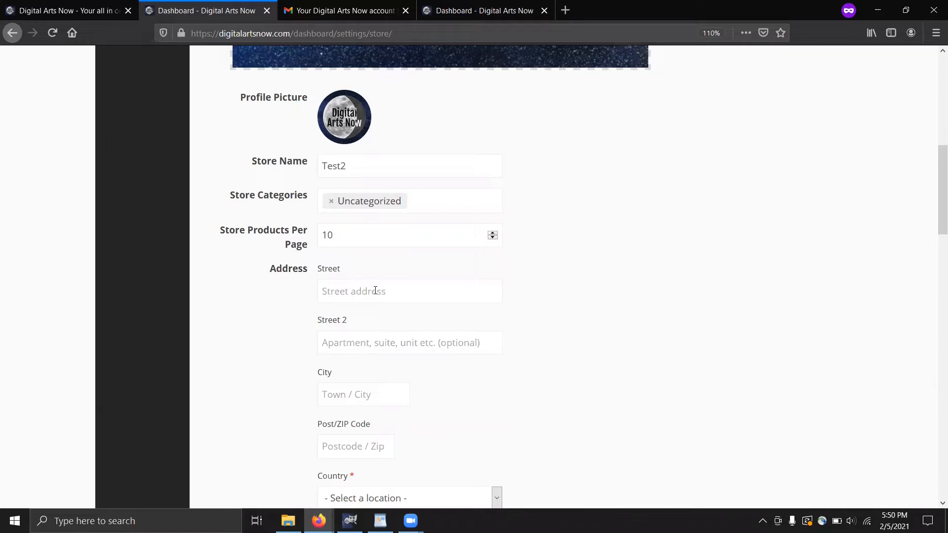
# Fill in the store street address and city, with post code 89431
pyautogui.click(375, 291)
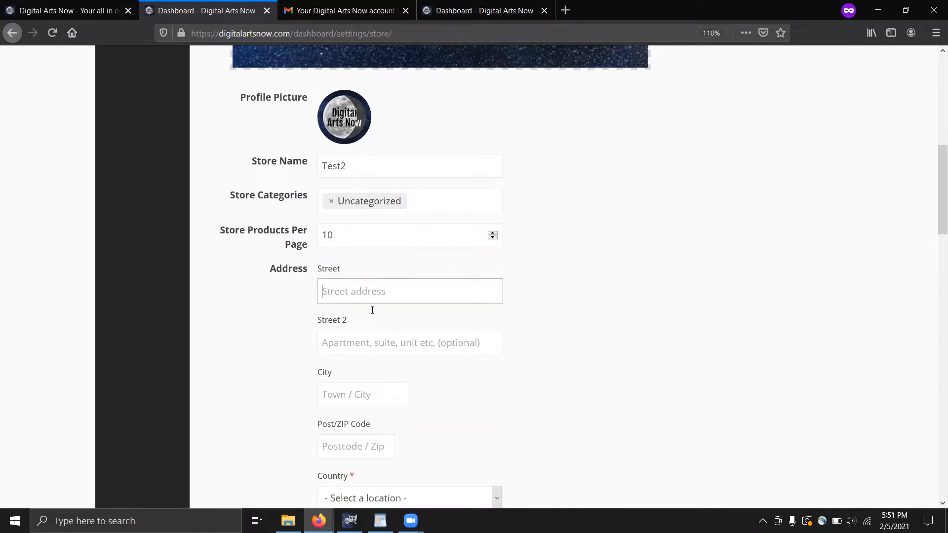
pyautogui.click(379, 396)
pyautogui.scroll(-3, 383, 326)
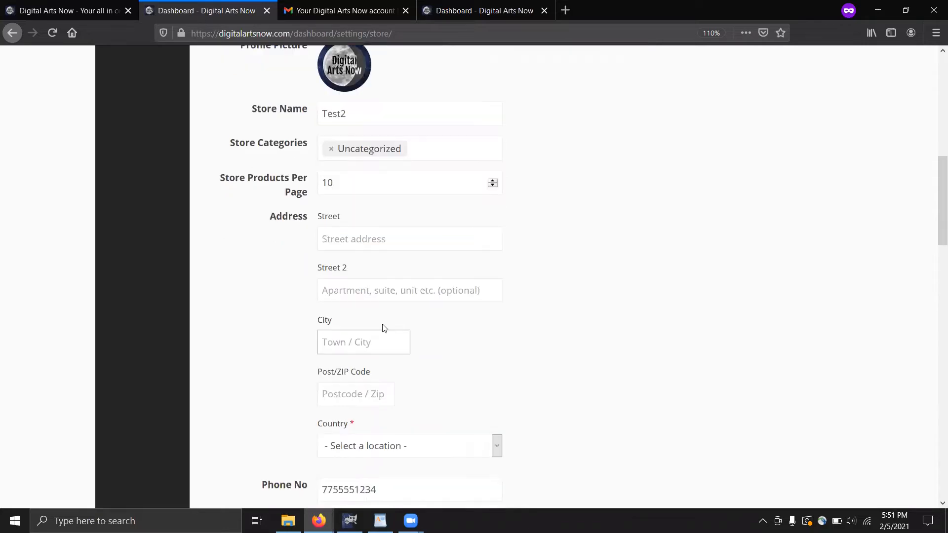
pyautogui.click(382, 303)
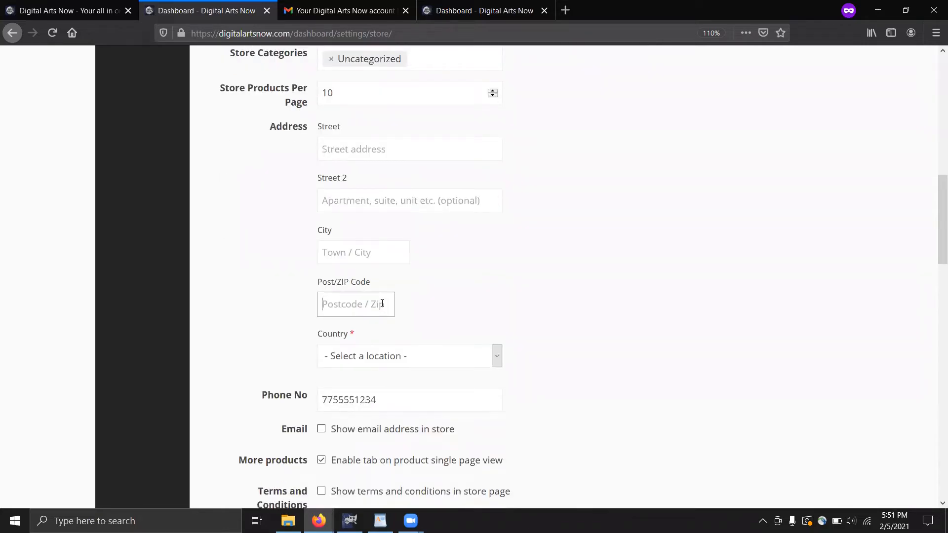
pyautogui.write('89')
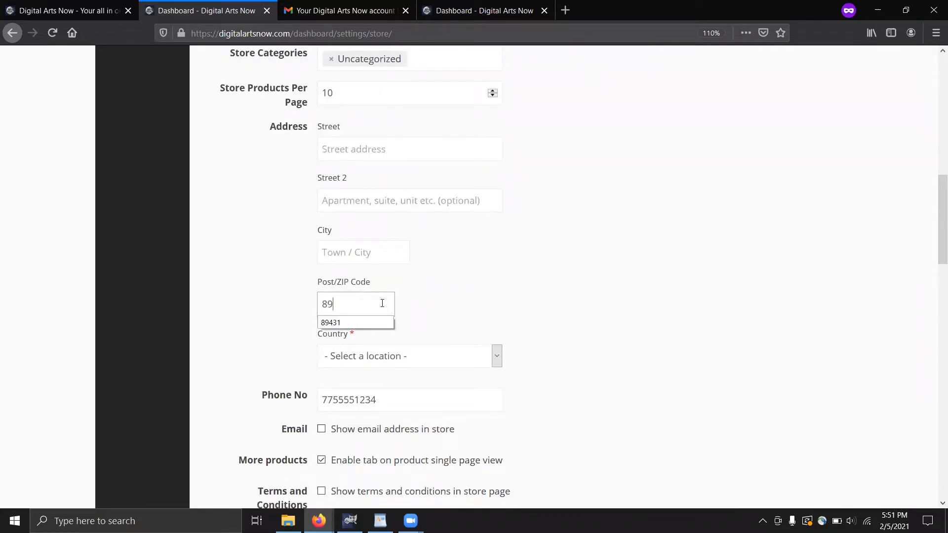
pyautogui.write('431')
pyautogui.click(384, 249)
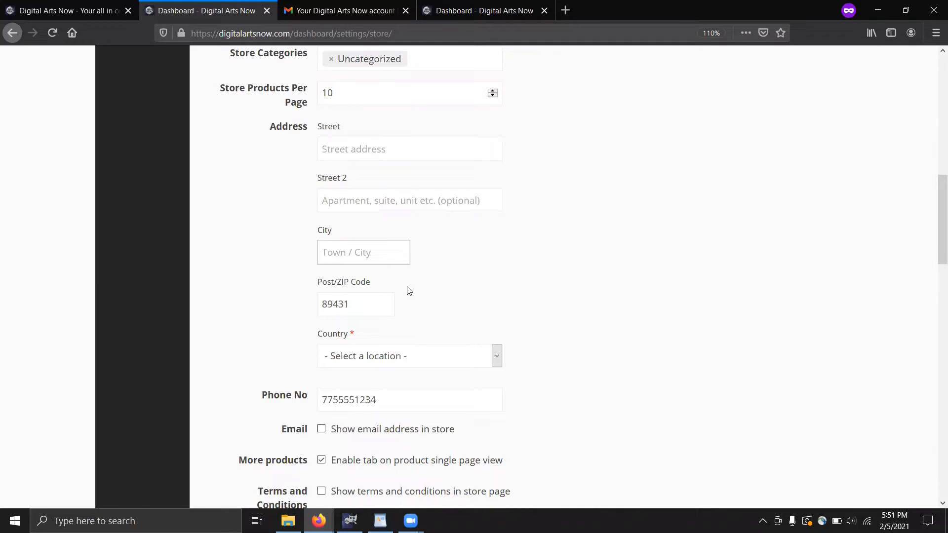
# Set the store country to United States (US) and the state to Nevada
pyautogui.click(359, 356)
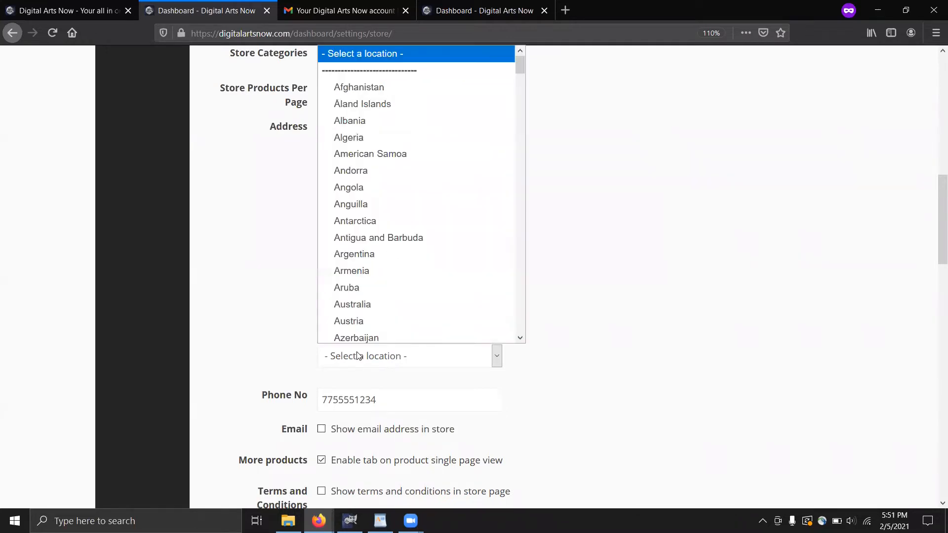
pyautogui.moveTo(520, 65); pyautogui.dragTo(521, 343)
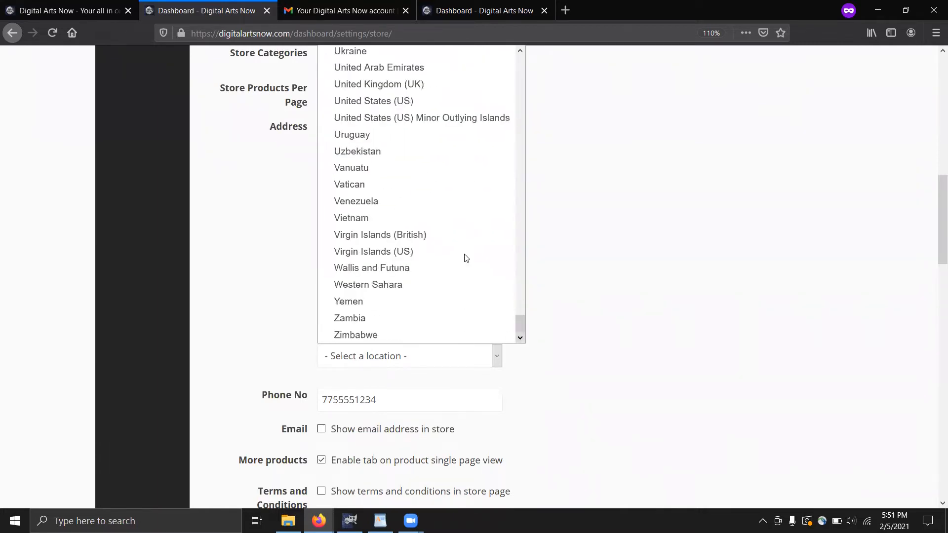
pyautogui.click(415, 103)
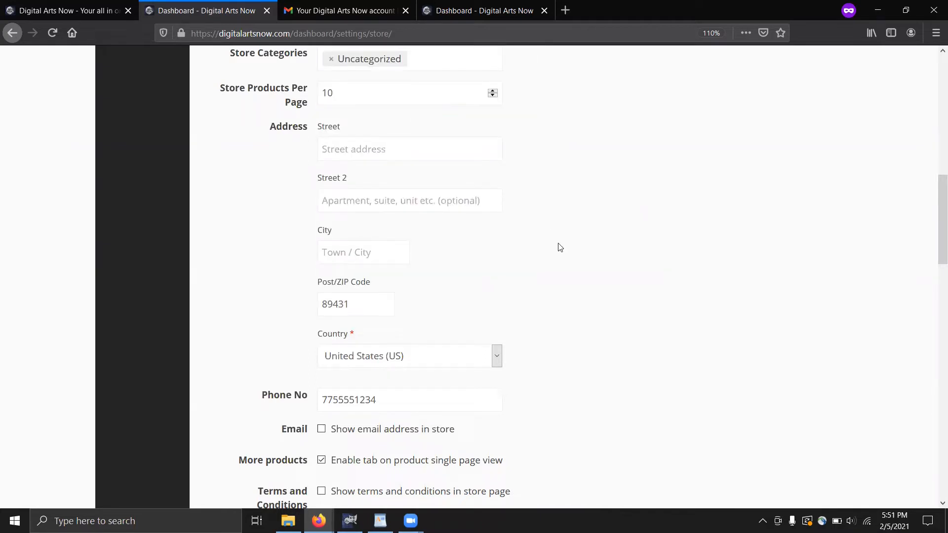
pyautogui.click(497, 407)
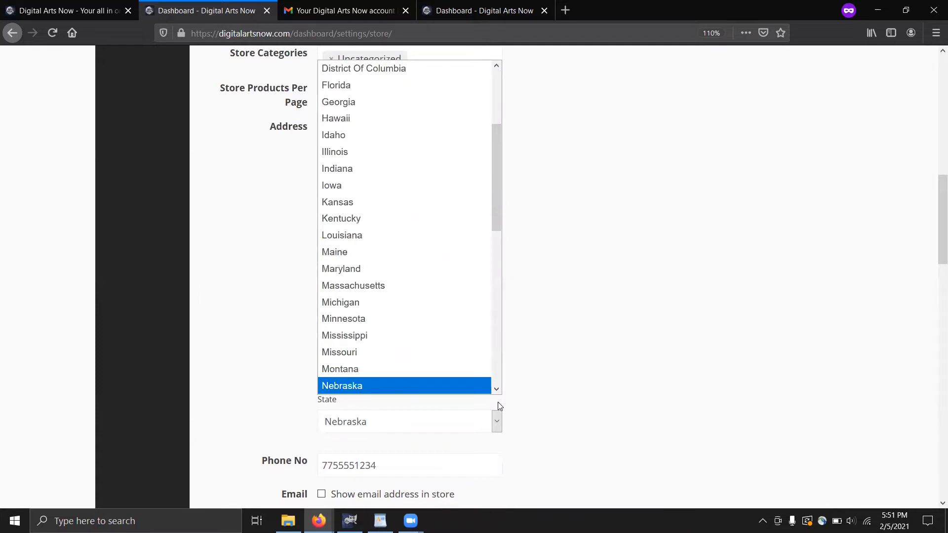
pyautogui.press('v')
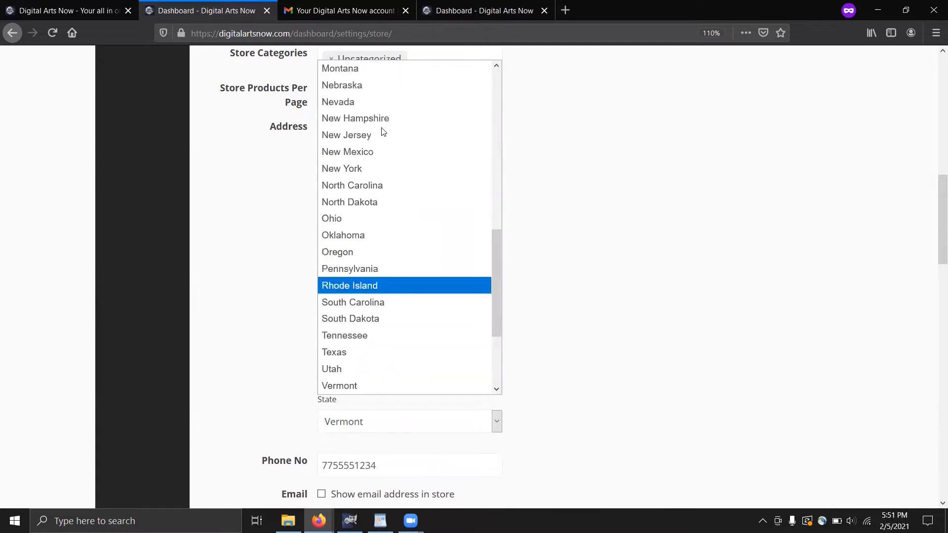
pyautogui.press('Escape')
pyautogui.scroll(-3, 568, 285)
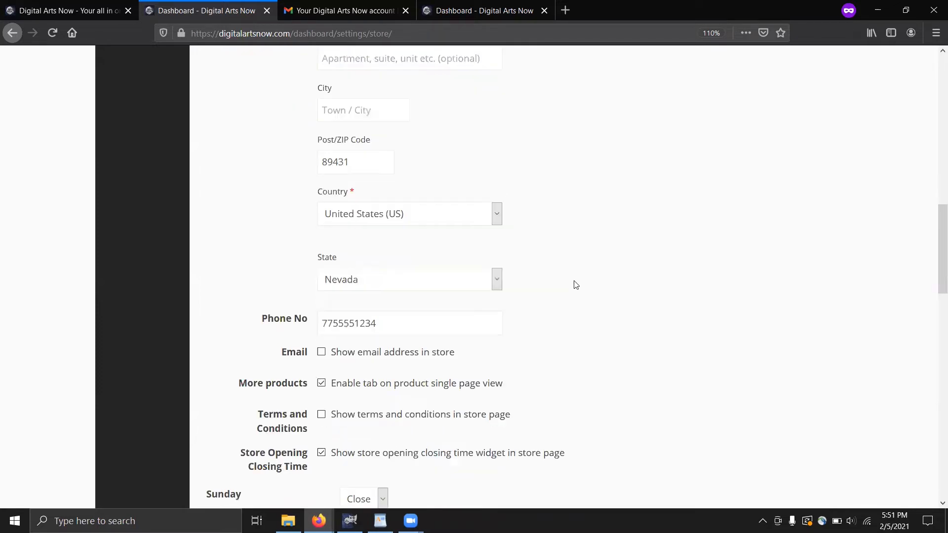
pyautogui.scroll(-3, 573, 291)
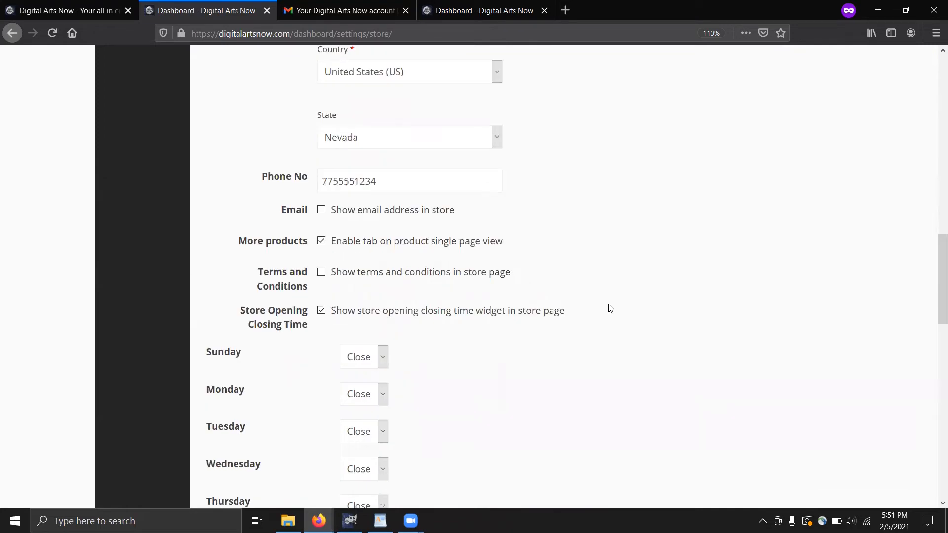
pyautogui.scroll(-2, 608, 309)
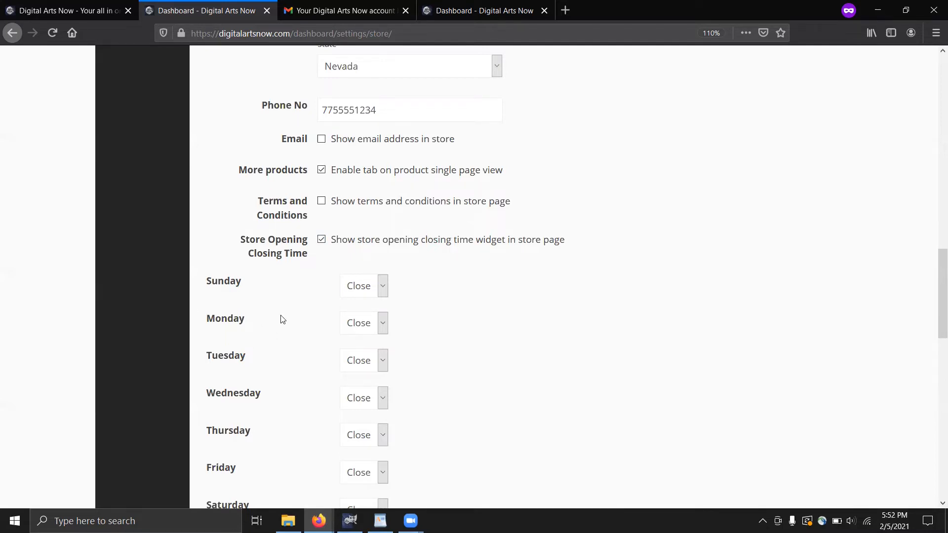
# Untick 'Show store opening closing time widget', review the biography, and click Update Settings
pyautogui.scroll(-3, 282, 319)
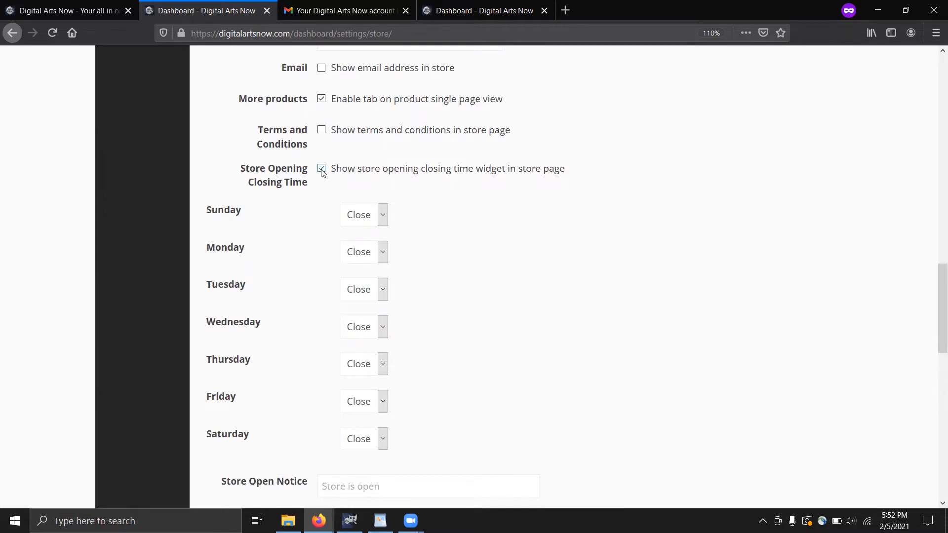
pyautogui.scroll(1, 321, 171)
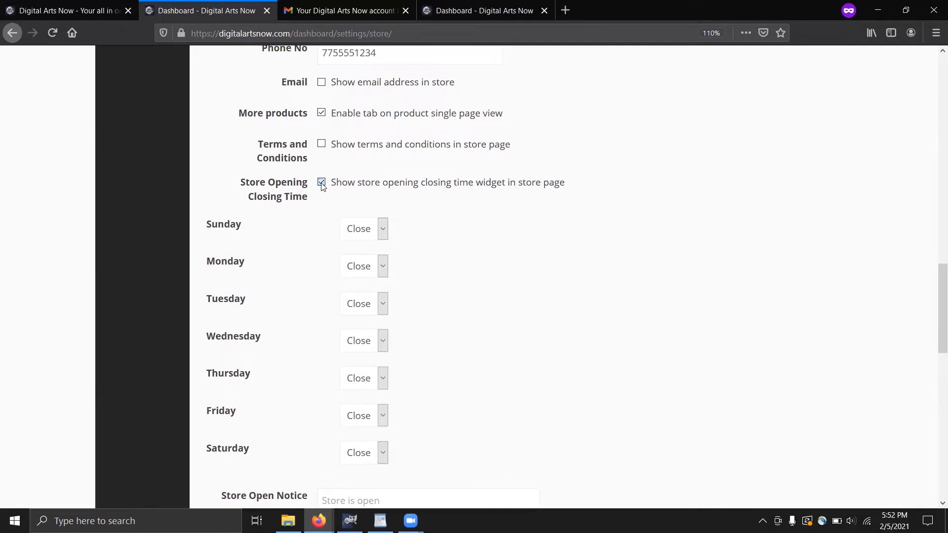
pyautogui.click(321, 182)
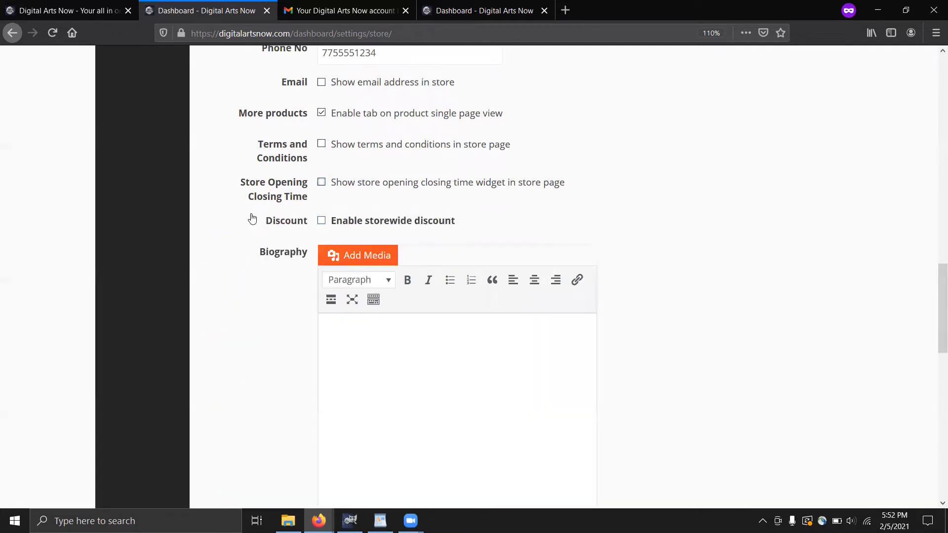
pyautogui.scroll(-2, 239, 227)
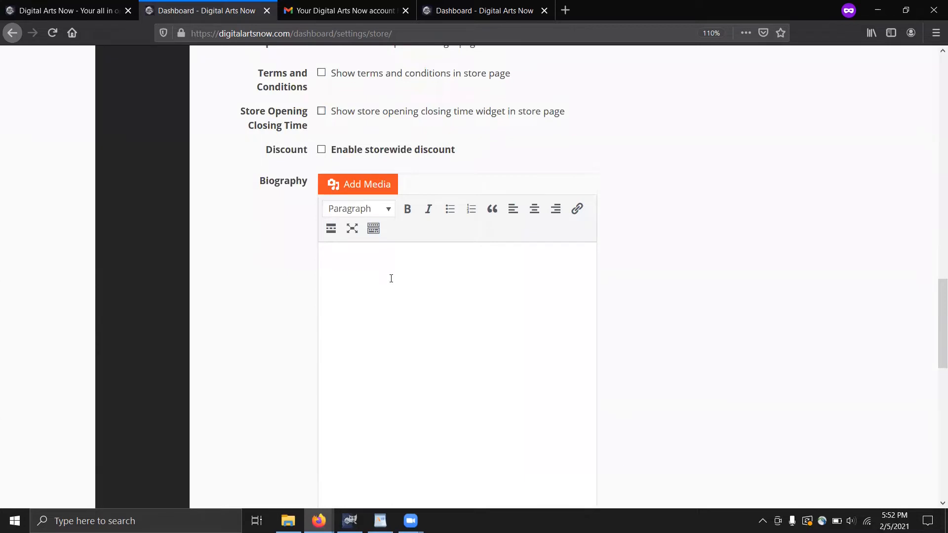
pyautogui.click(391, 278)
pyautogui.scroll(-5, 413, 289)
pyautogui.scroll(-3, 413, 290)
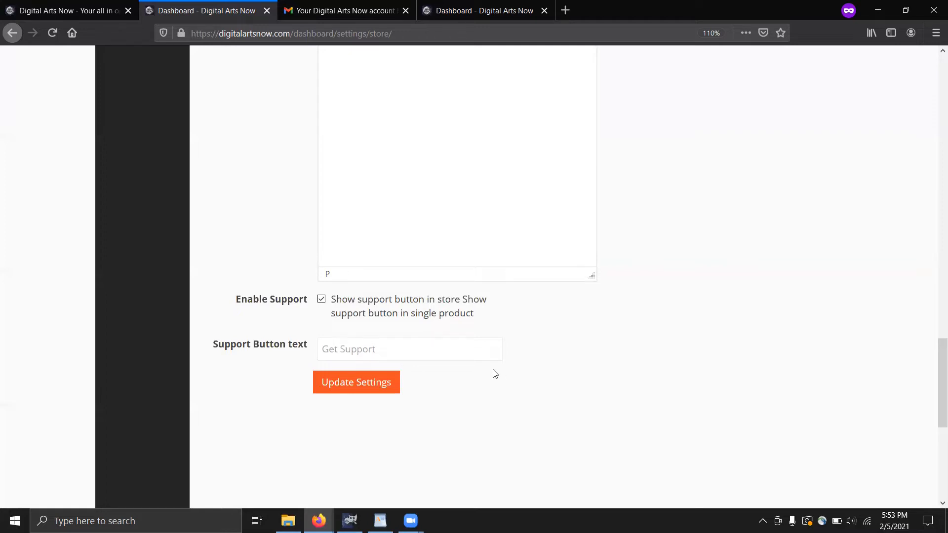
pyautogui.scroll(8, 178, 358)
pyautogui.scroll(-9, 269, 321)
pyautogui.scroll(-1, 269, 321)
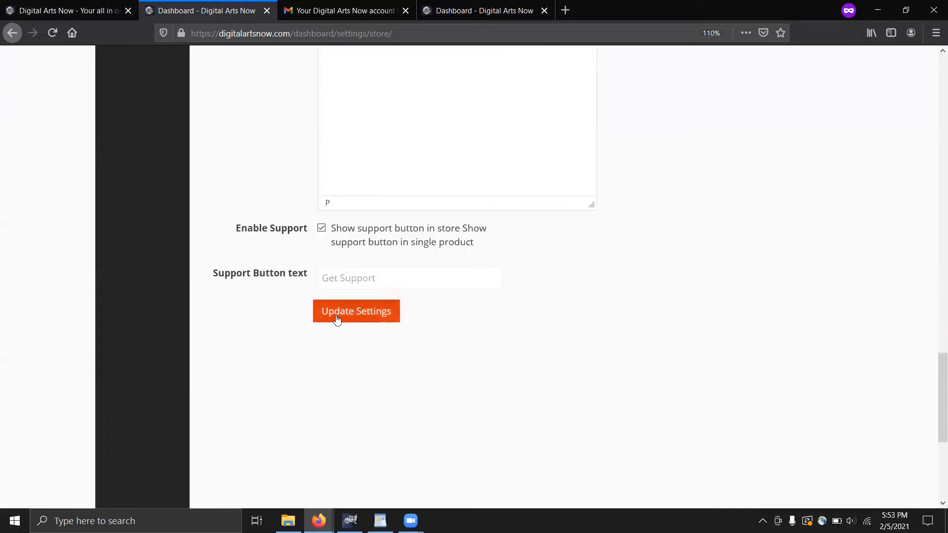
pyautogui.click(337, 320)
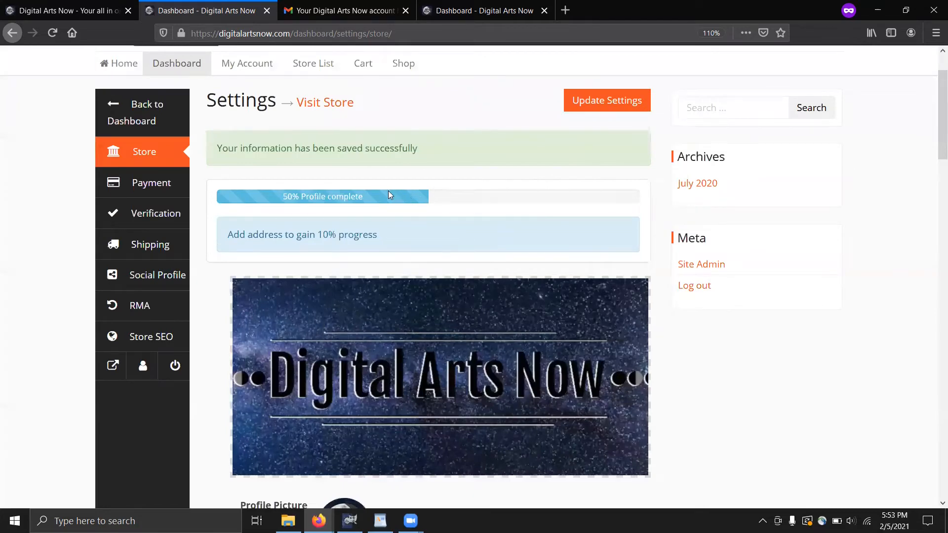
# Open the Test2 store via Visit Store and scroll past its banner, logo and empty product list
pyautogui.click(113, 369)
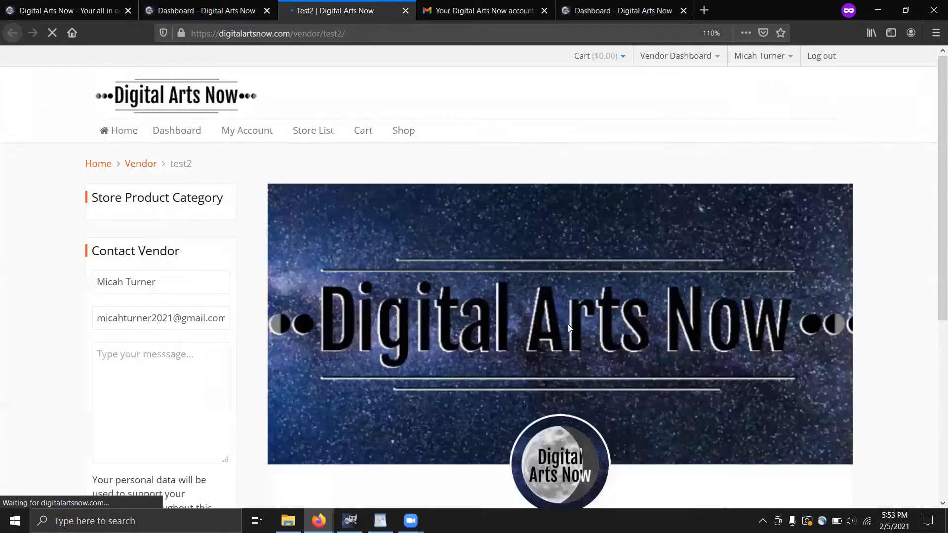
pyautogui.scroll(-2, 573, 326)
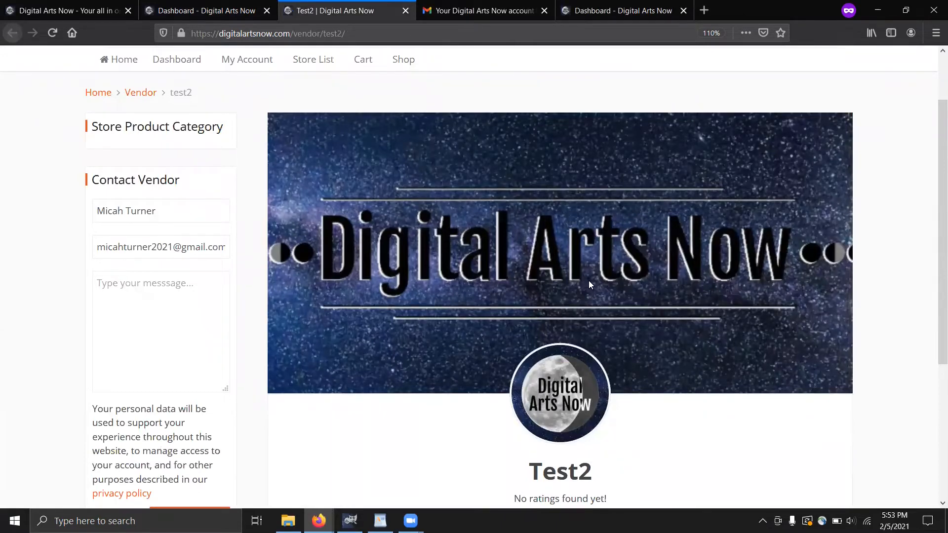
pyautogui.scroll(-5, 588, 287)
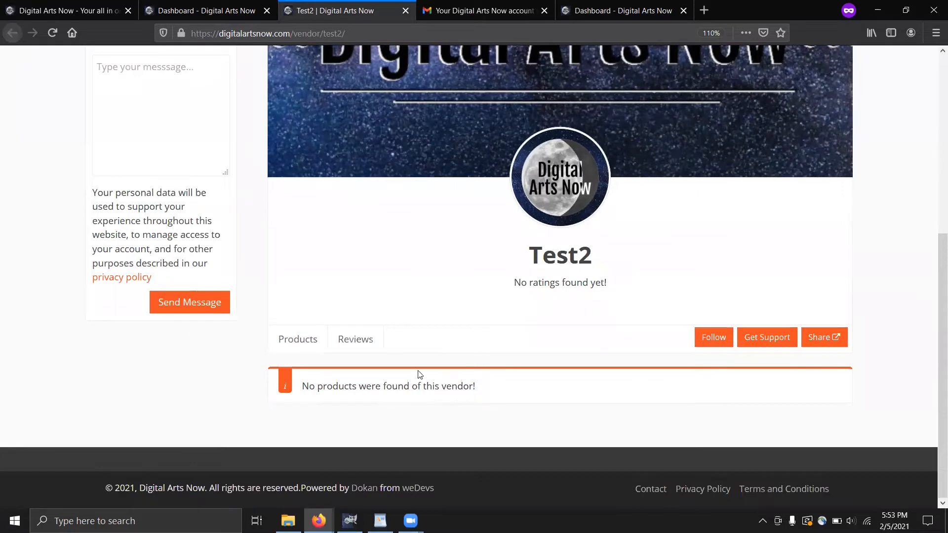
pyautogui.scroll(3, 451, 339)
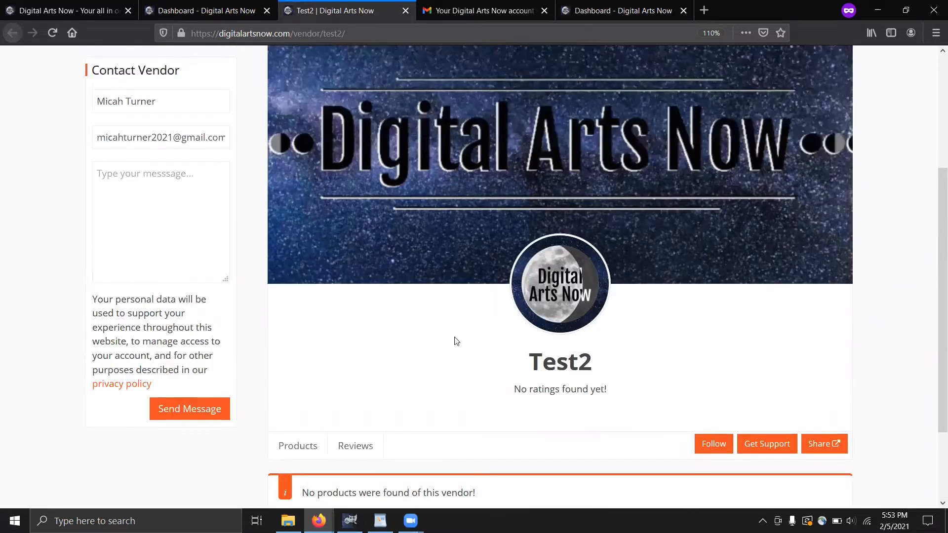
pyautogui.scroll(4, 365, 220)
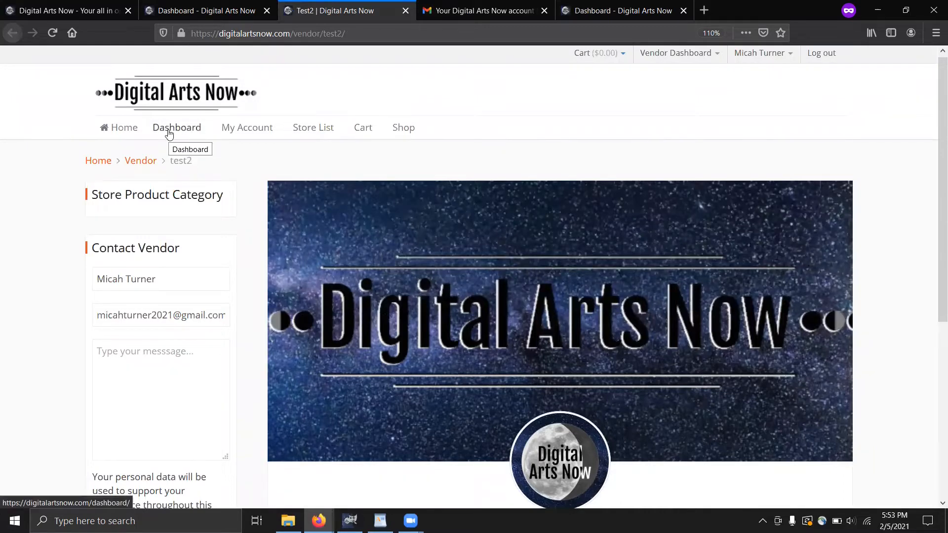
# Go through Dashboard and Products, then follow the 'update your package' link to the subscription packs
pyautogui.click(169, 135)
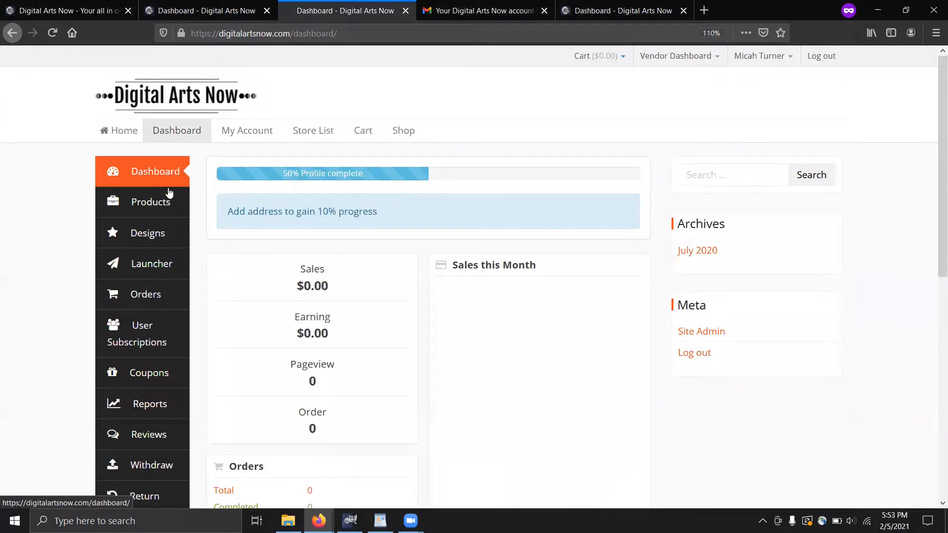
pyautogui.click(144, 206)
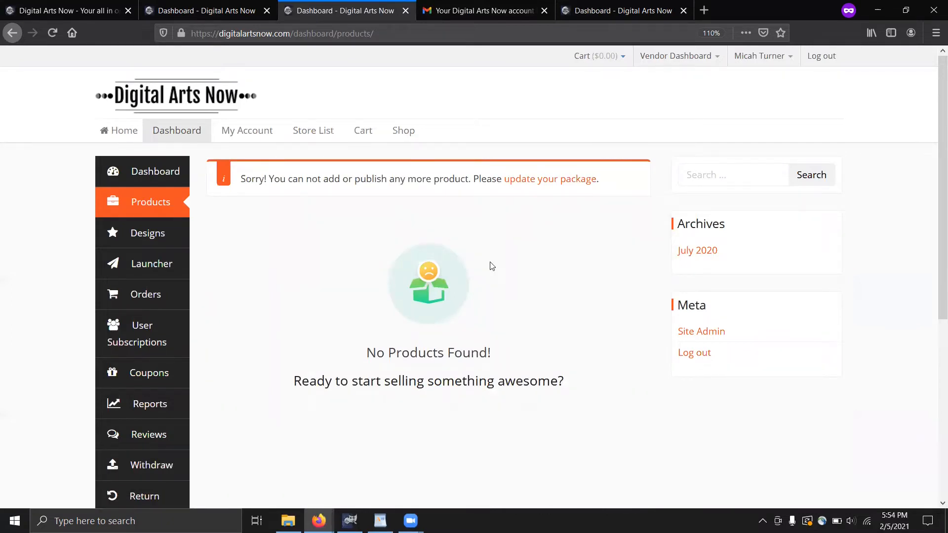
pyautogui.click(538, 186)
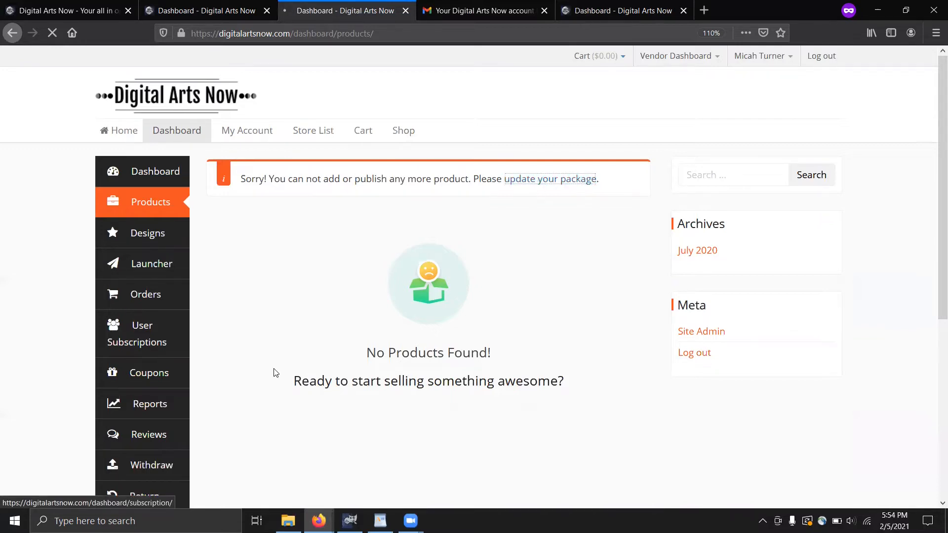
pyautogui.scroll(-3, 236, 443)
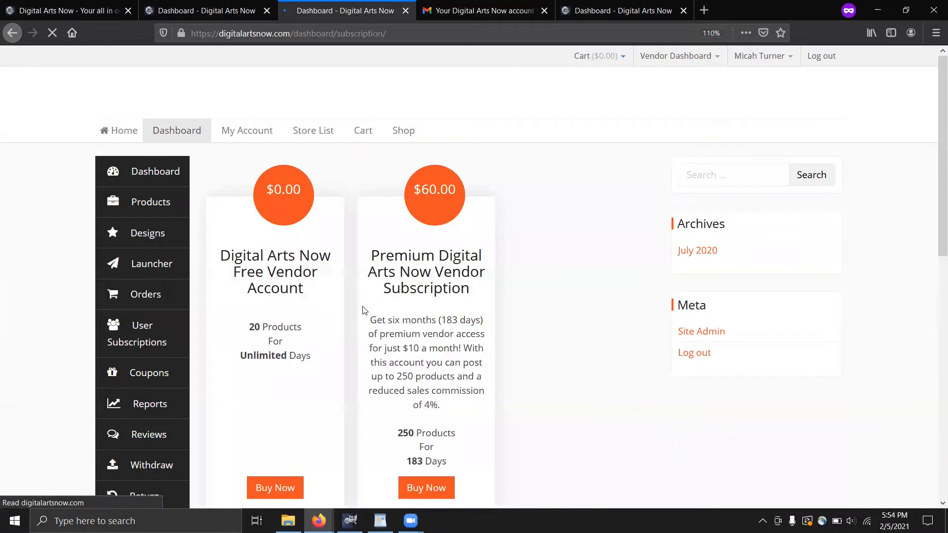
# Scroll through the plan cards: free 20-product account, $60 Premium and $100 plans
pyautogui.scroll(-2, 365, 309)
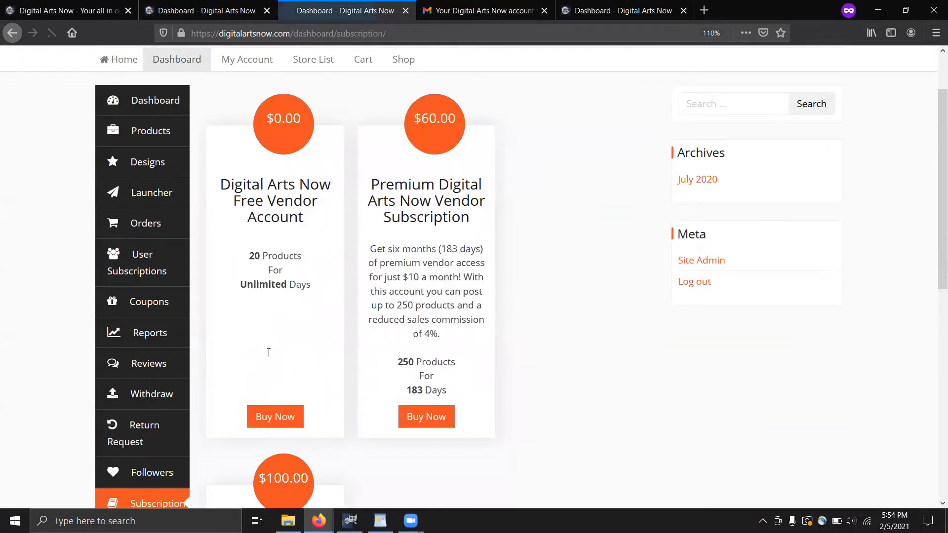
pyautogui.scroll(-1, 268, 352)
pyautogui.scroll(-1, 319, 364)
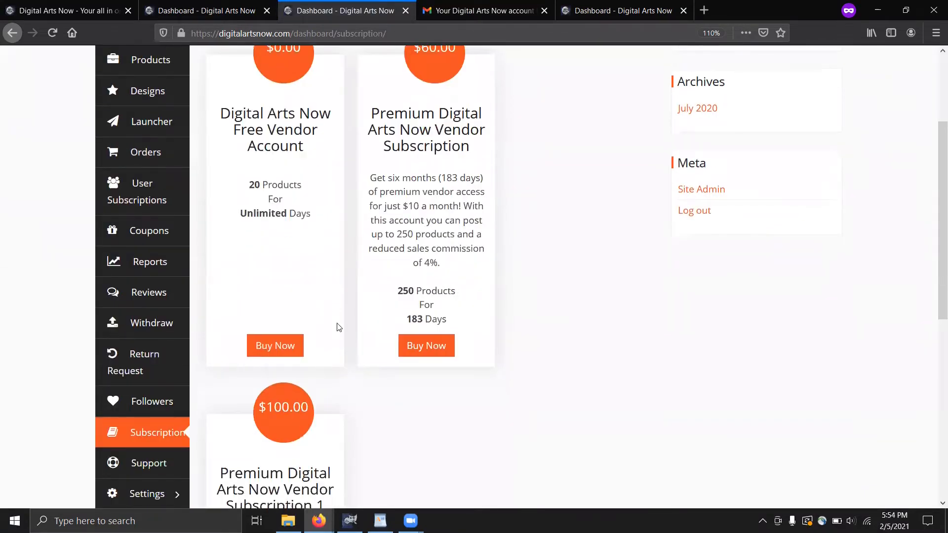
pyautogui.scroll(2, 338, 327)
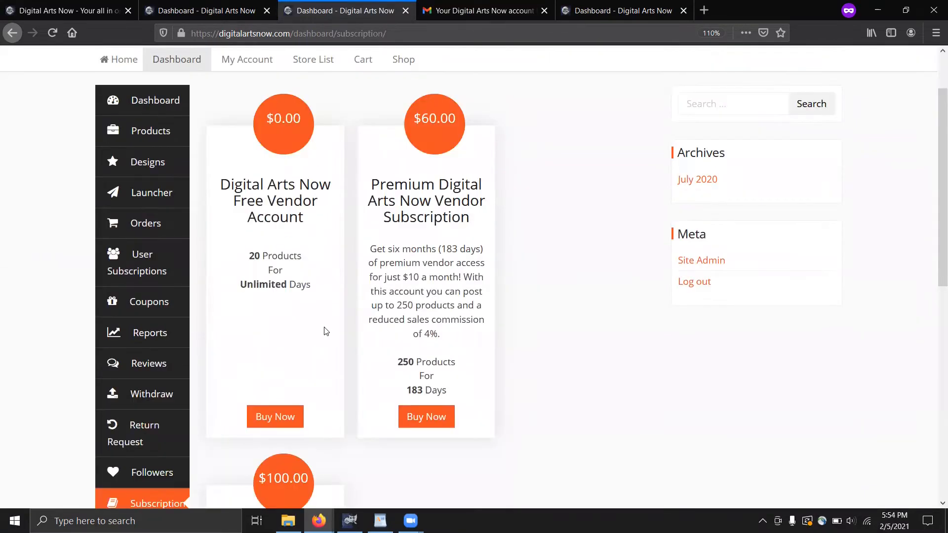
# Buy the Free Vendor Account plan and enter the billing first and last name
pyautogui.click(284, 419)
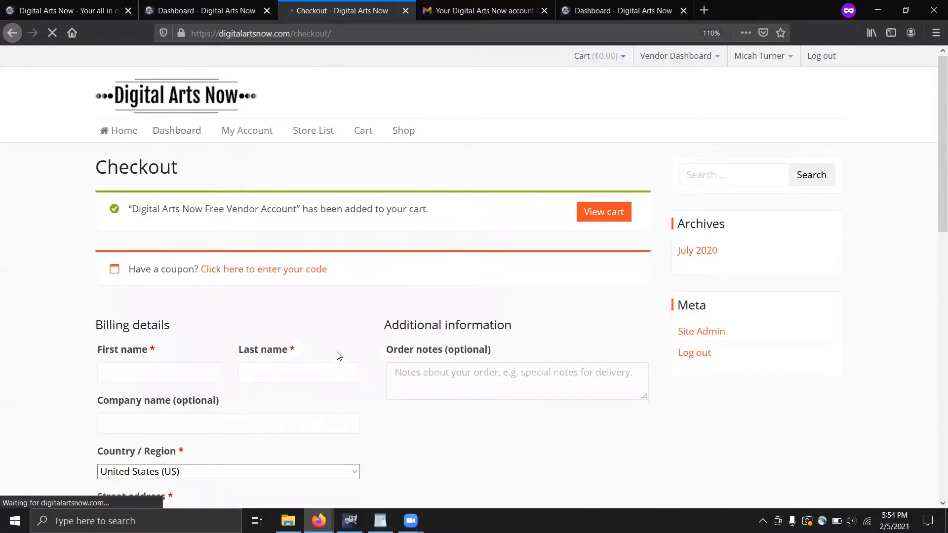
pyautogui.click(186, 367)
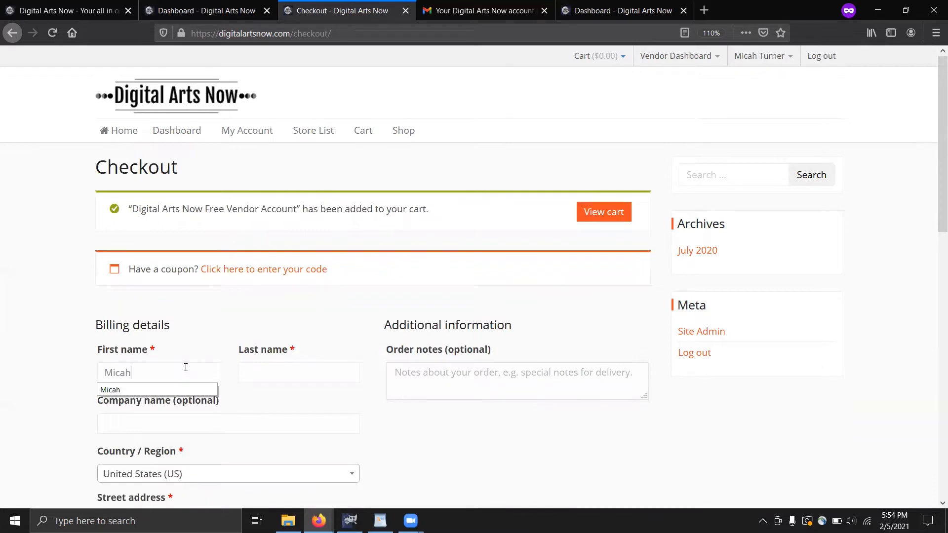
pyautogui.press('Tab')
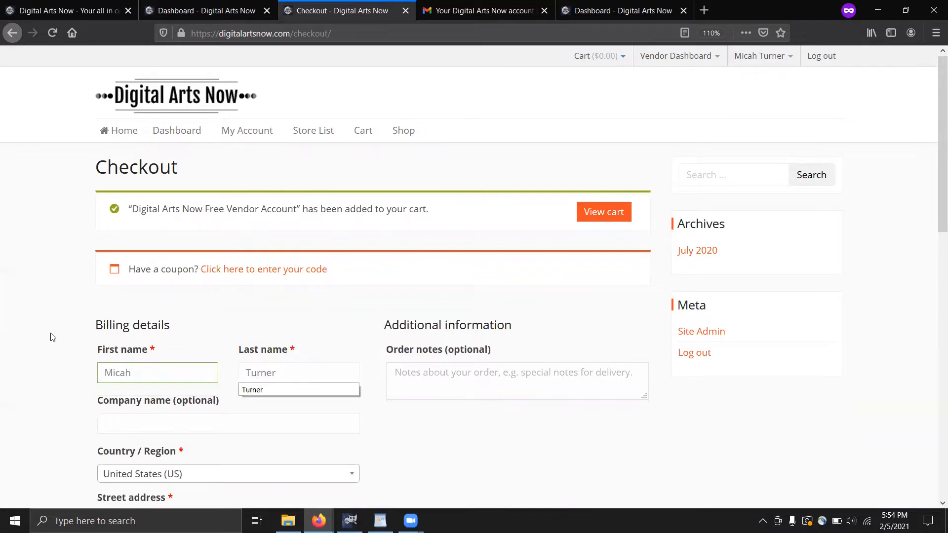
# Fill in the billing street address and place the $0.00 order
pyautogui.scroll(-3, 52, 336)
pyautogui.scroll(-3, 69, 315)
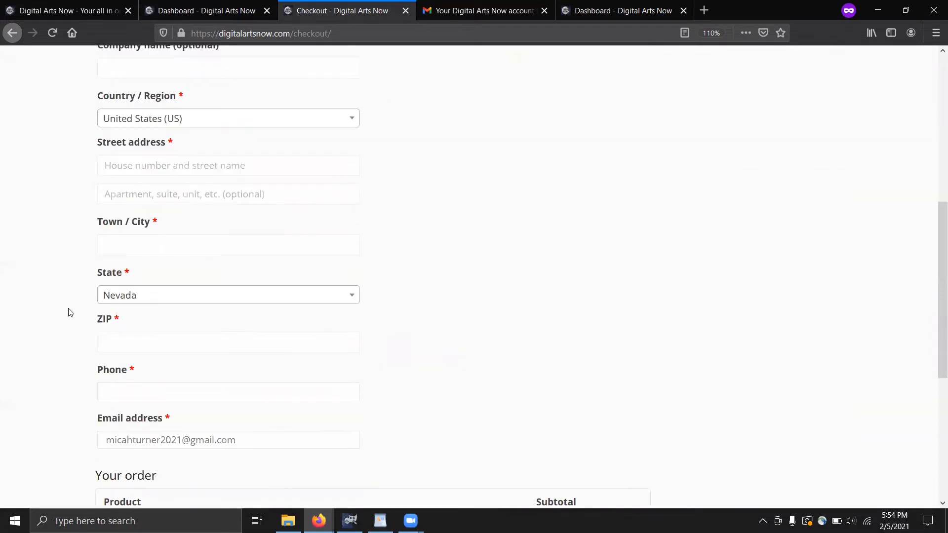
pyautogui.scroll(1, 69, 312)
pyautogui.scroll(2, 163, 318)
pyautogui.click(162, 307)
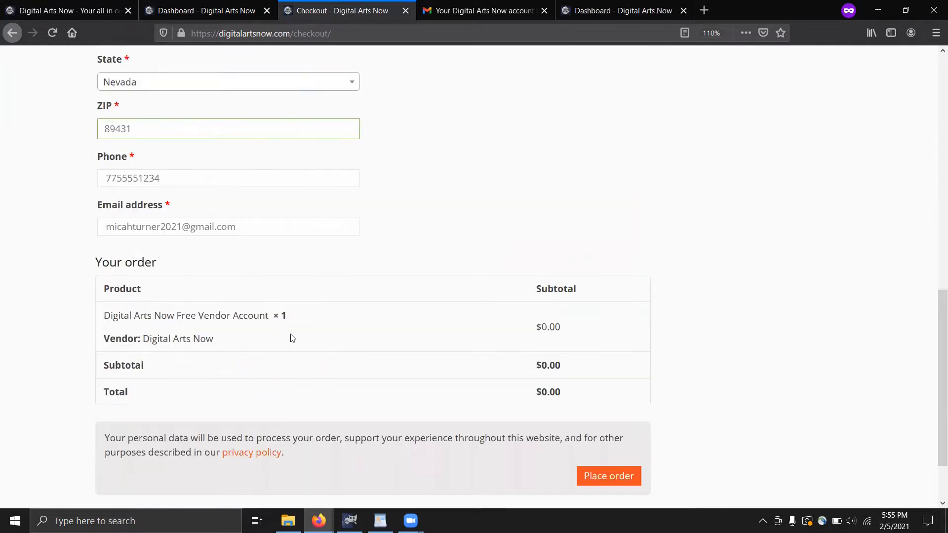
pyautogui.scroll(-1, 641, 389)
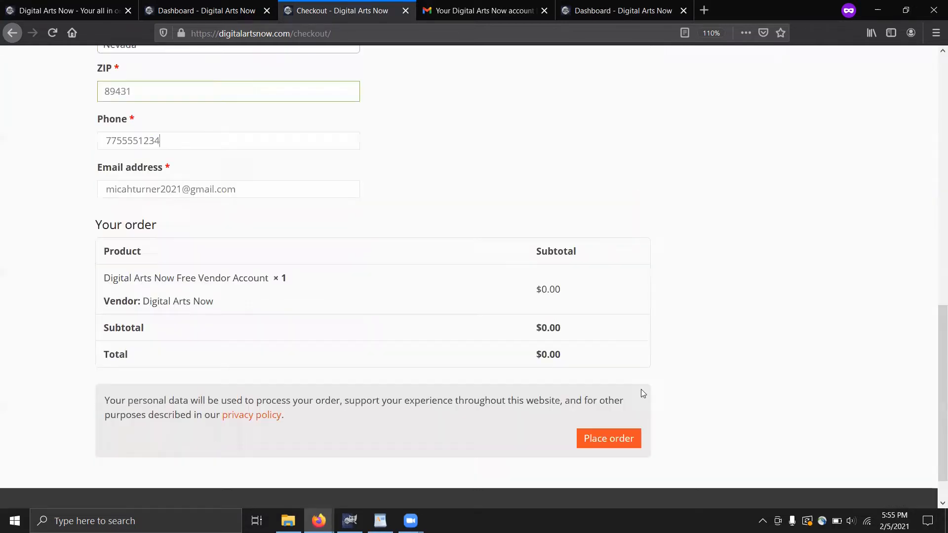
pyautogui.click(608, 405)
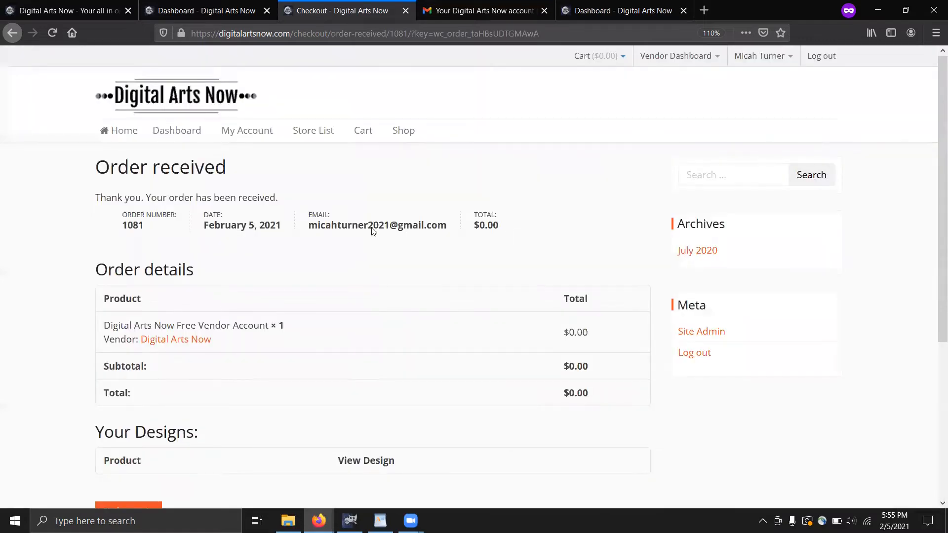
# Leave the order confirmation for the vendor Dashboard, which opens the setup wizard welcome page
pyautogui.scroll(-3, 92, 274)
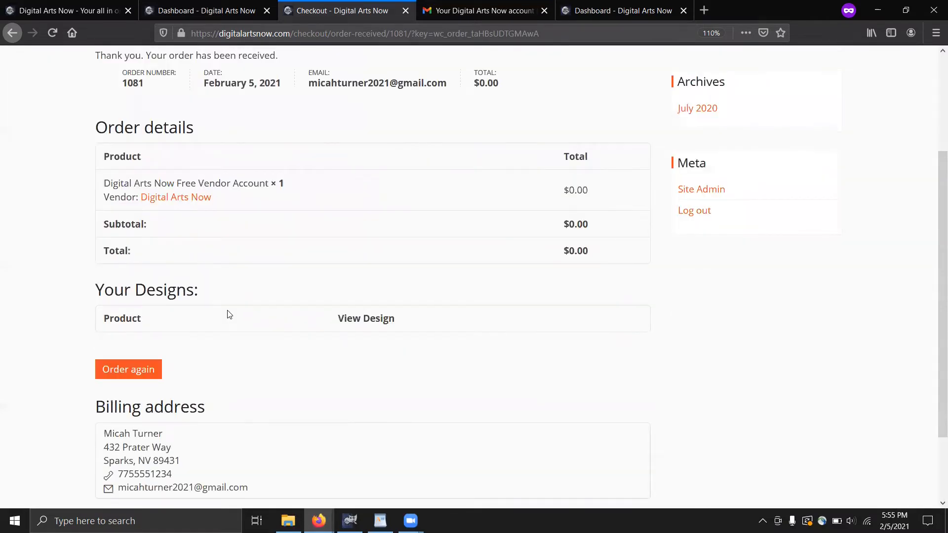
pyautogui.scroll(3, 188, 143)
pyautogui.click(184, 137)
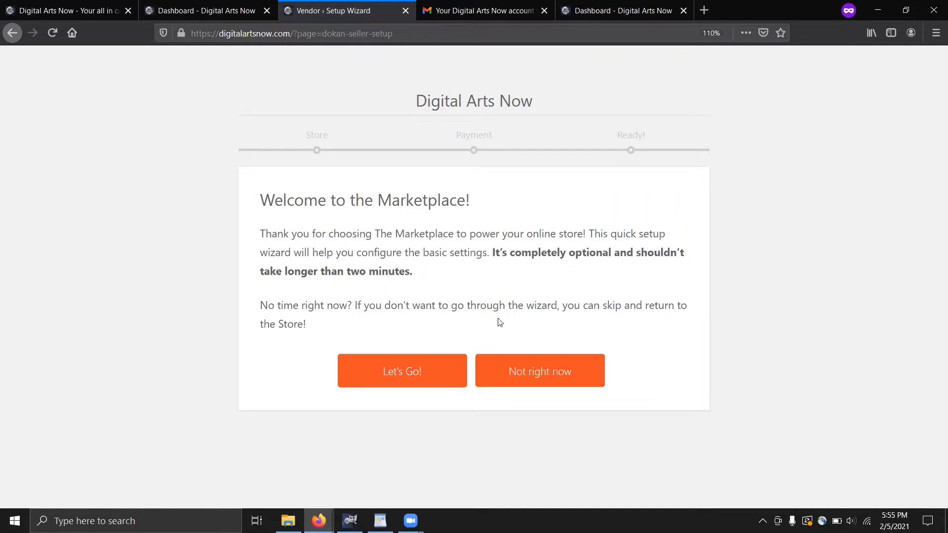
# Start the setup wizard and review the prefilled Store Setup details (10 per page, ZIP 89431, Nevada)
pyautogui.click(421, 377)
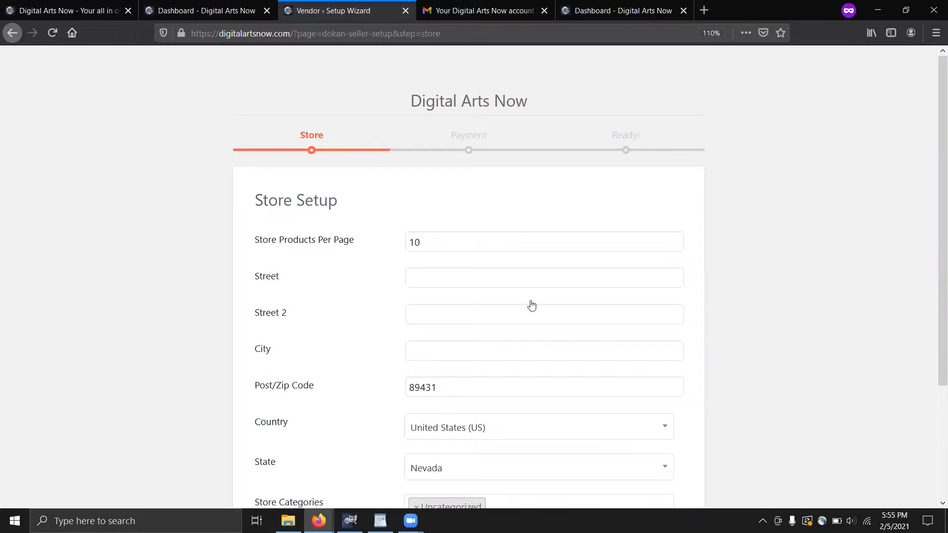
pyautogui.scroll(-3, 531, 305)
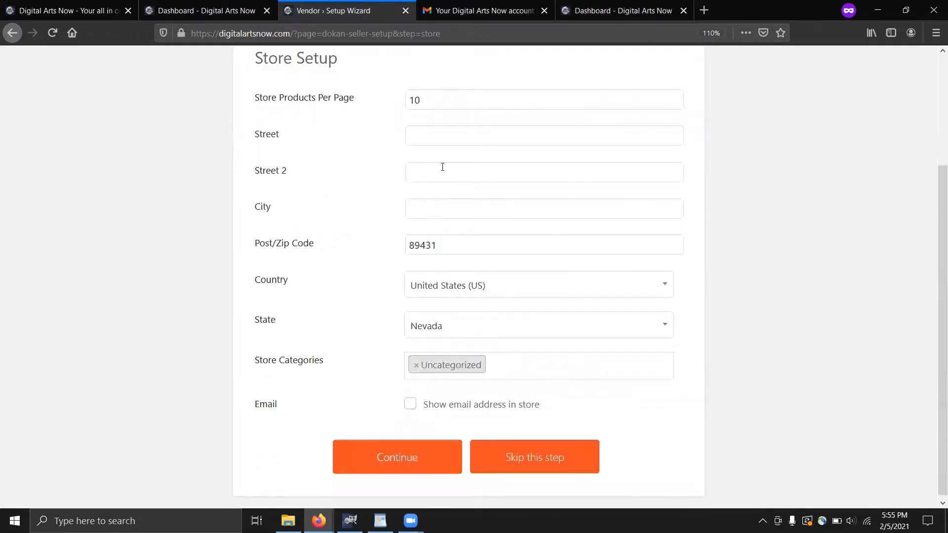
pyautogui.scroll(2, 443, 166)
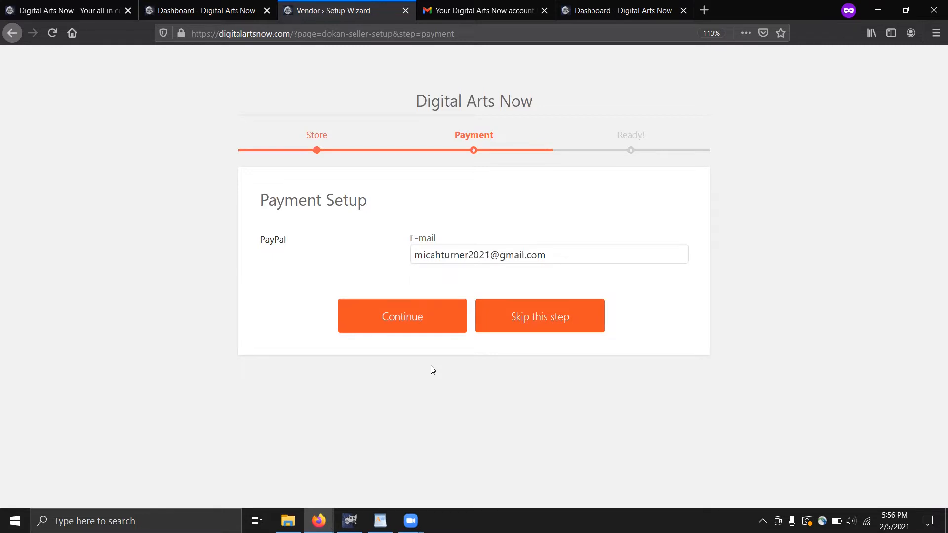
# Keep the PayPal e-mail, continue past Payment Setup, and go to the store dashboard
pyautogui.click(567, 255)
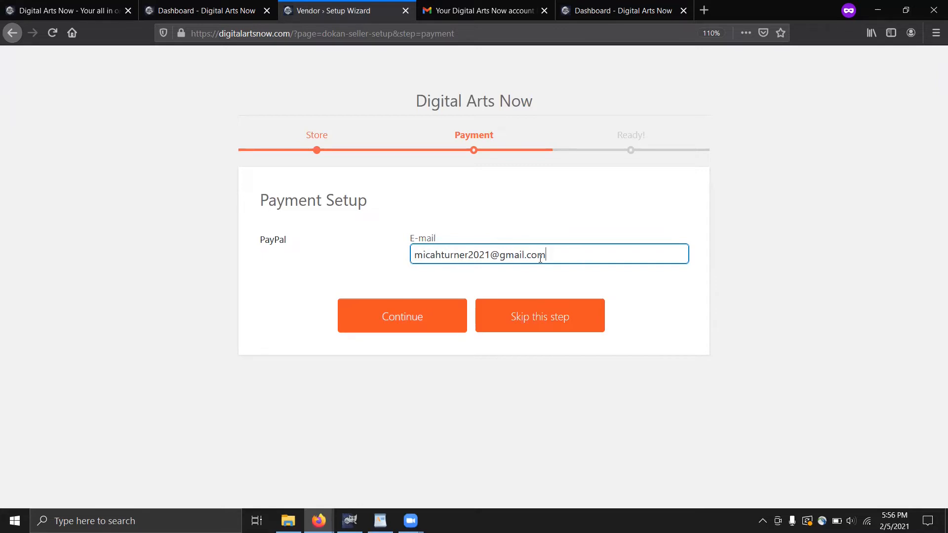
pyautogui.click(417, 316)
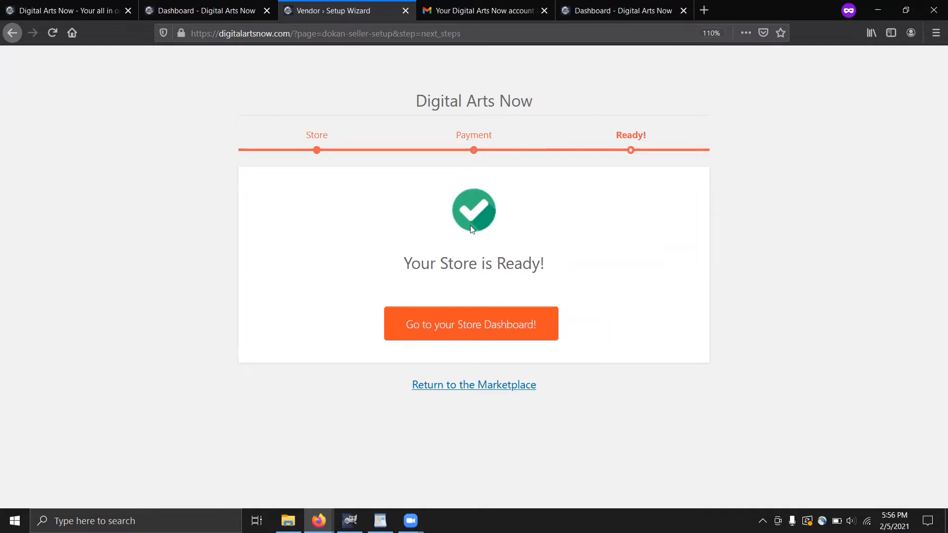
pyautogui.click(460, 330)
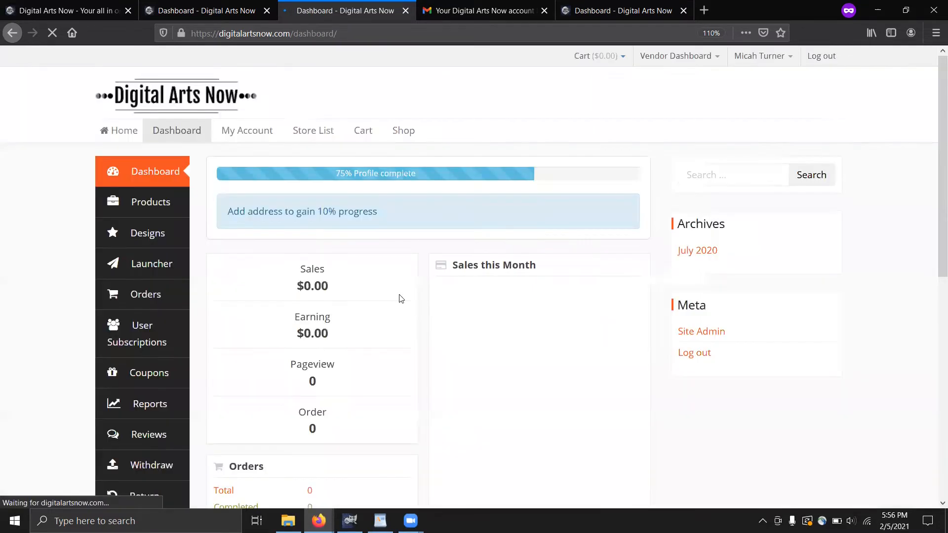
# Open the empty Products list and start a new product
pyautogui.click(150, 211)
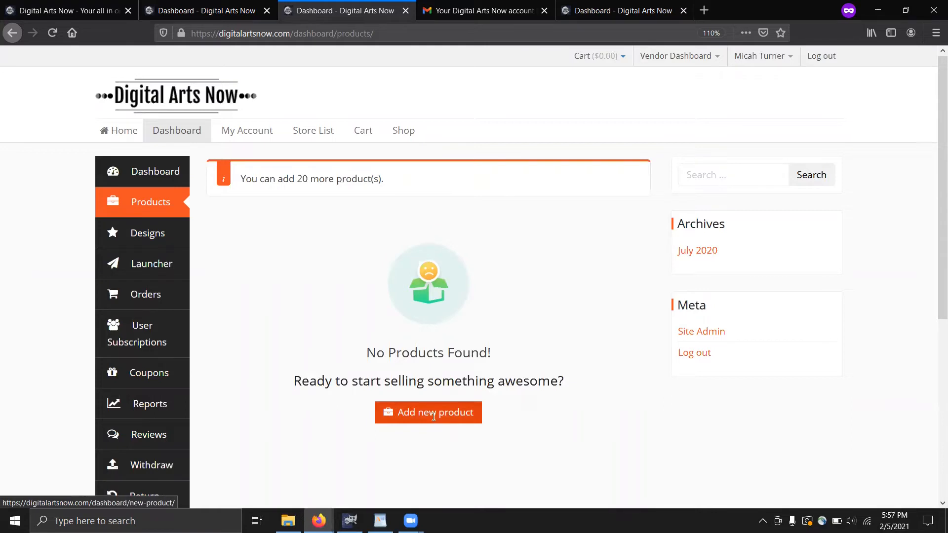
pyautogui.click(431, 413)
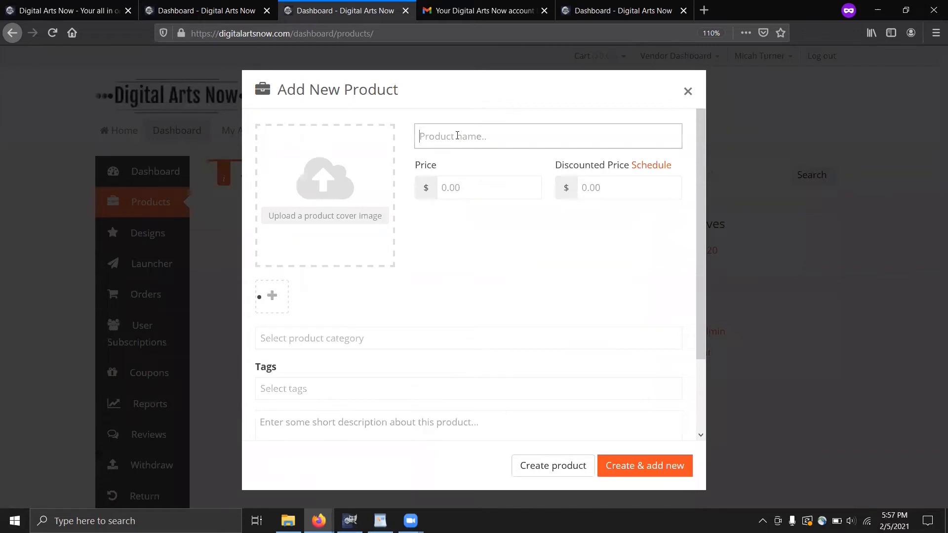
# Name the product 'Test Fan Subscription', correcting the mistyped letters
pyautogui.write('Test')
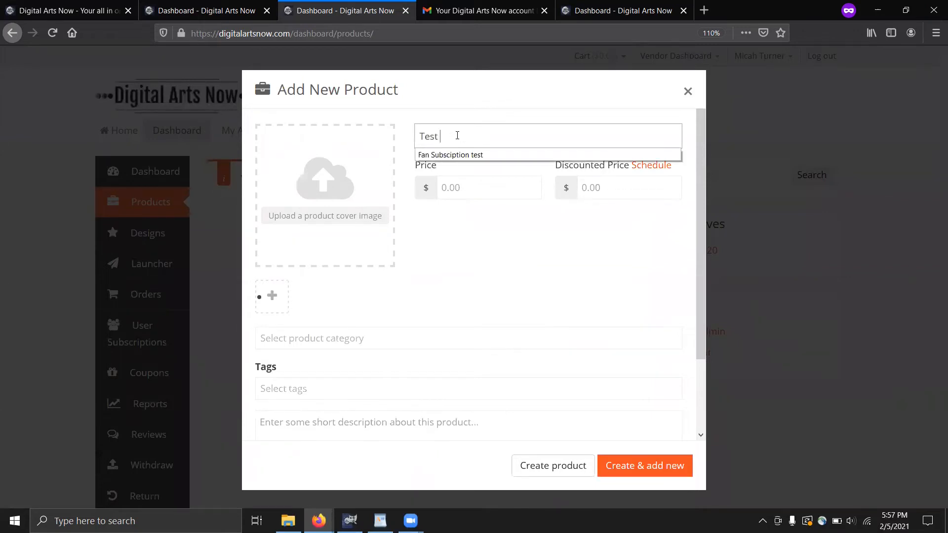
pyautogui.write(' Fan Subscription')
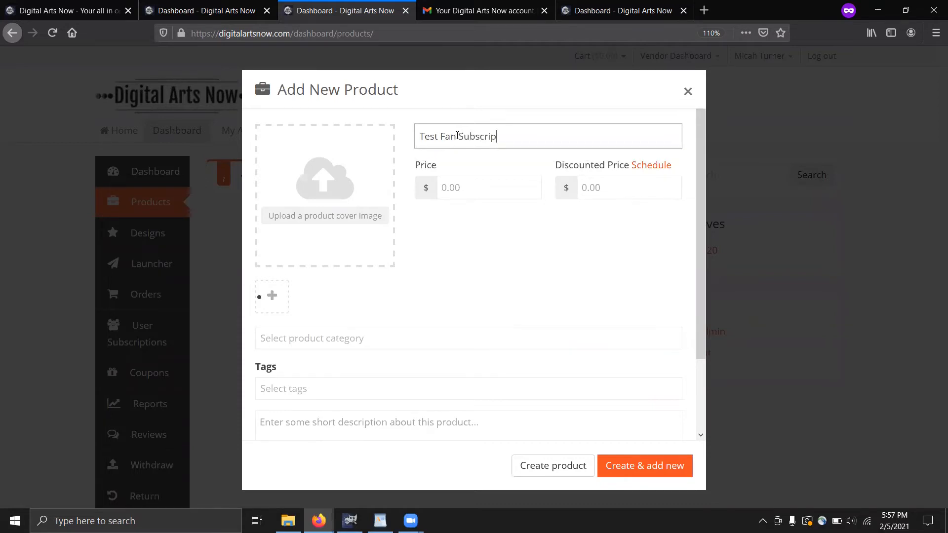
pyautogui.click(457, 136)
# Set the price to 10 and the discounted price to 5
pyautogui.click(470, 197)
pyautogui.write('10')
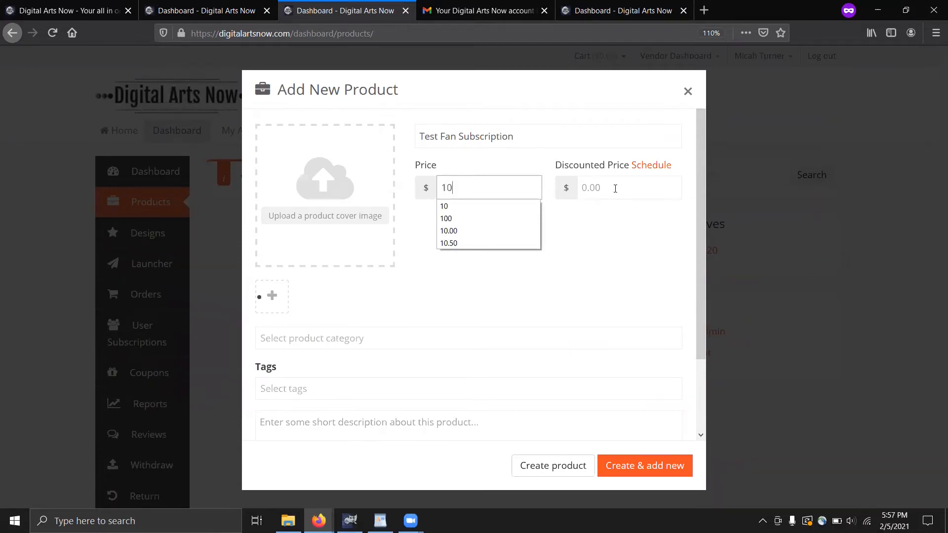
pyautogui.click(596, 194)
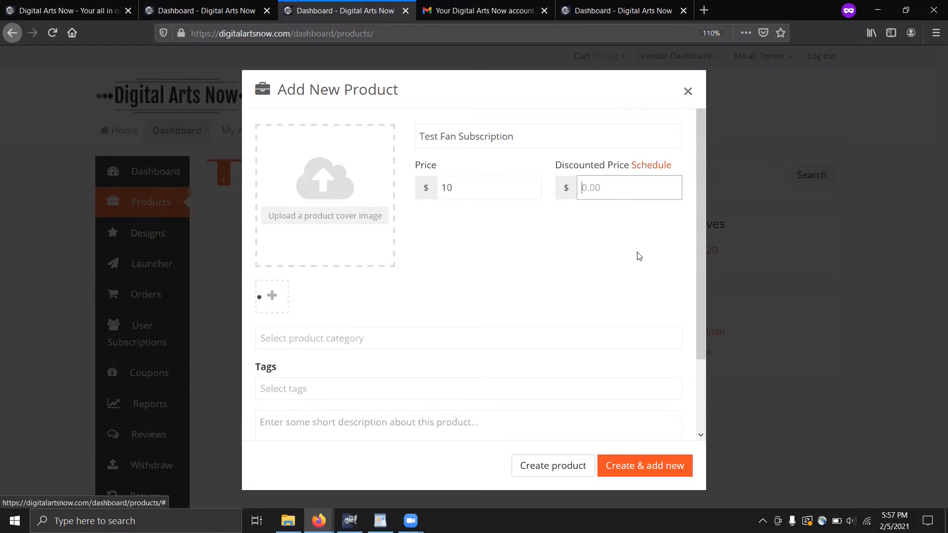
pyautogui.write('5')
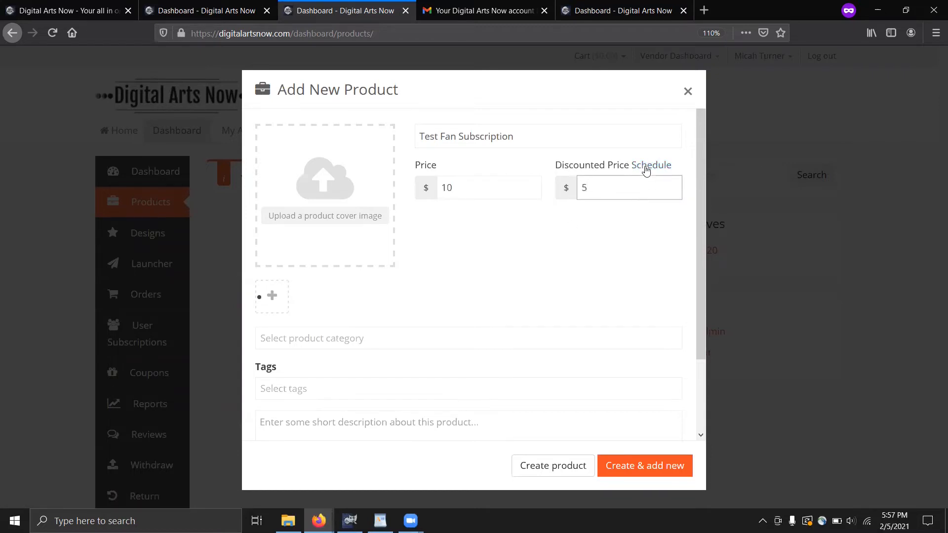
# Schedule the $5 sale from 11 February to 25 February 2021
pyautogui.click(644, 165)
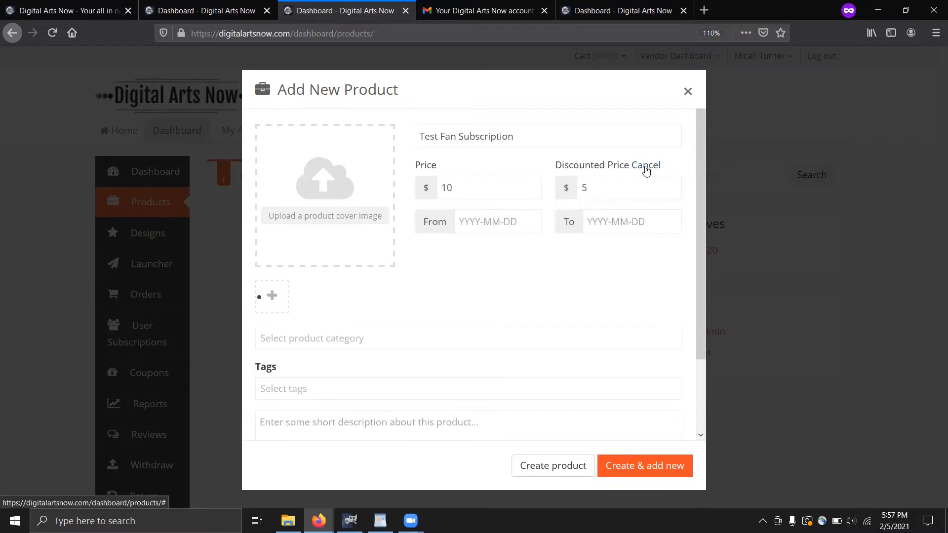
pyautogui.click(453, 225)
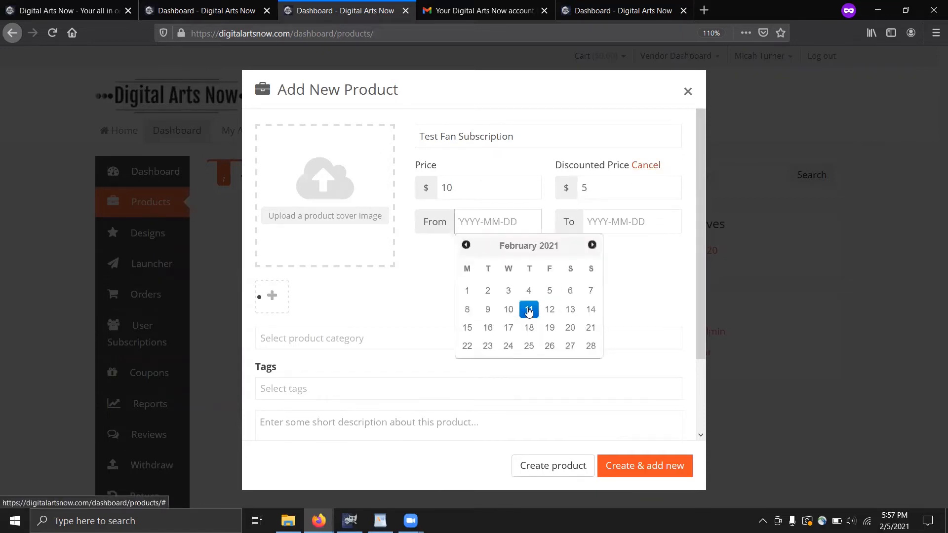
pyautogui.click(529, 311)
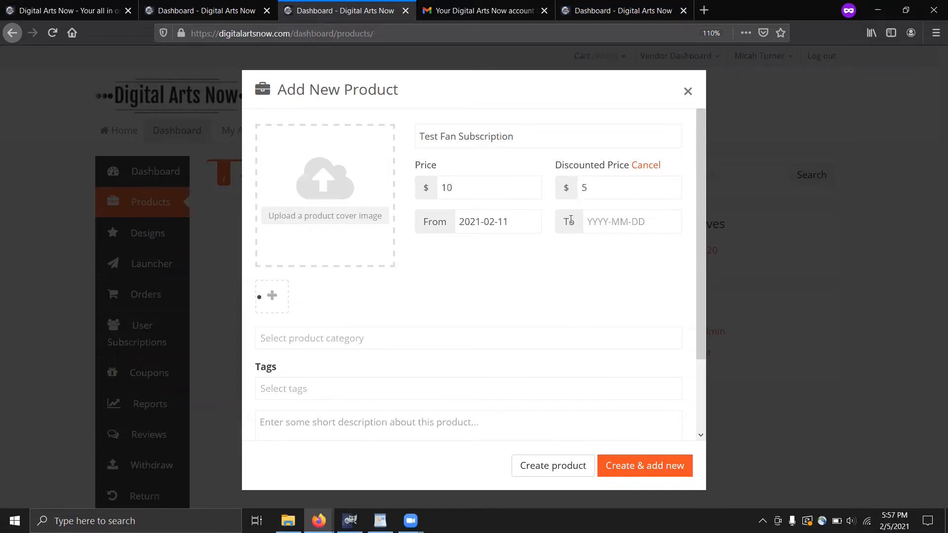
pyautogui.click(593, 223)
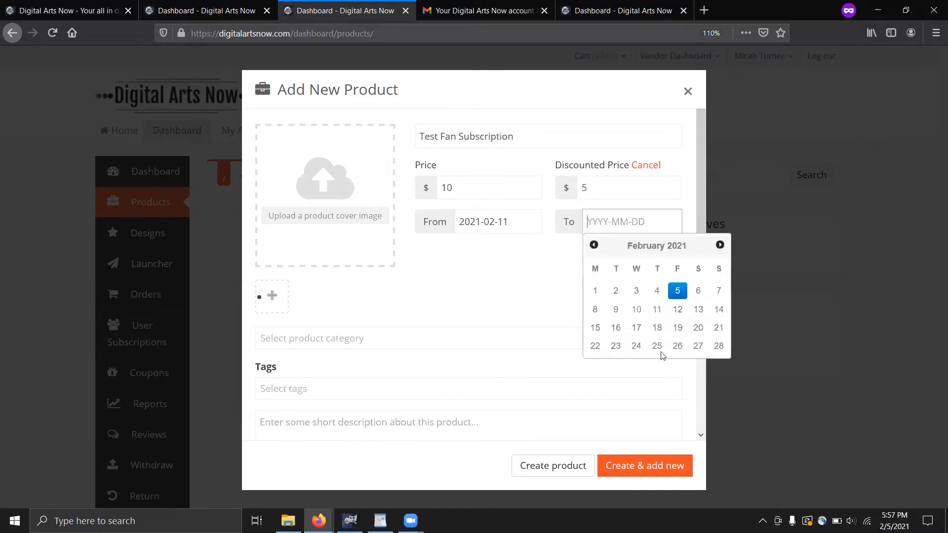
pyautogui.click(658, 346)
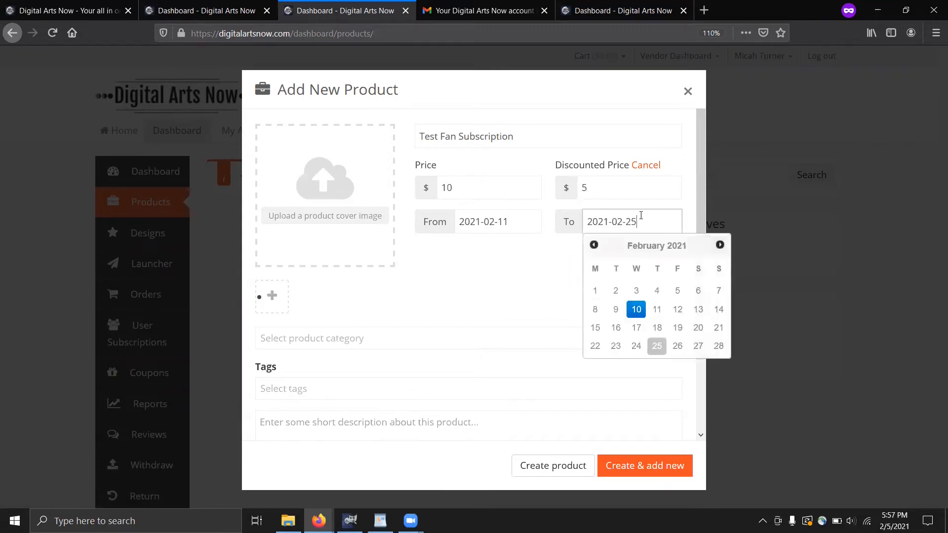
pyautogui.click(378, 347)
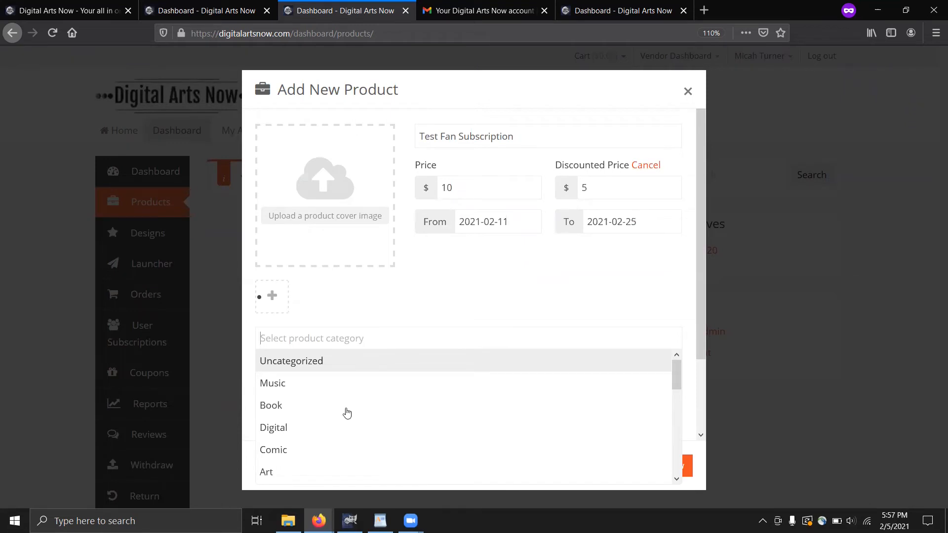
# Put the product in the Art category
pyautogui.scroll(-3, 375, 380)
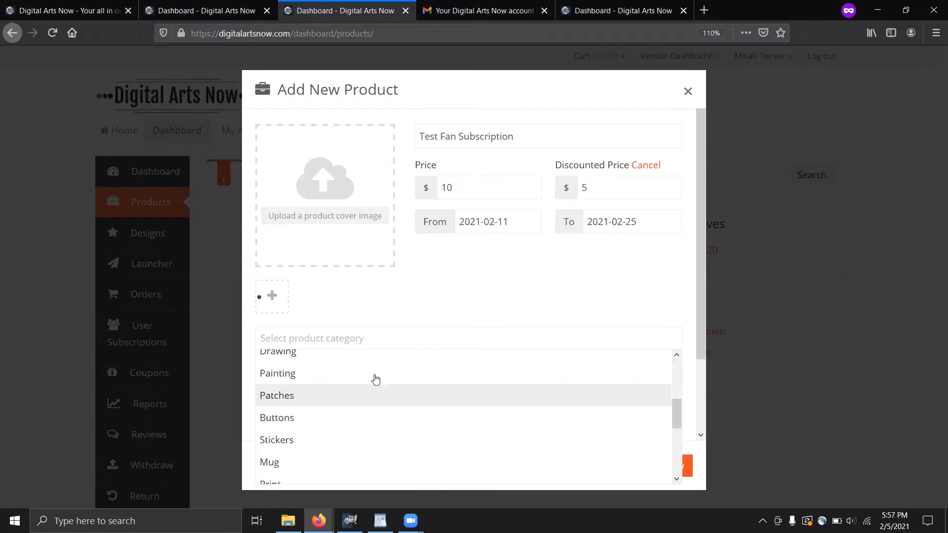
pyautogui.scroll(2, 290, 415)
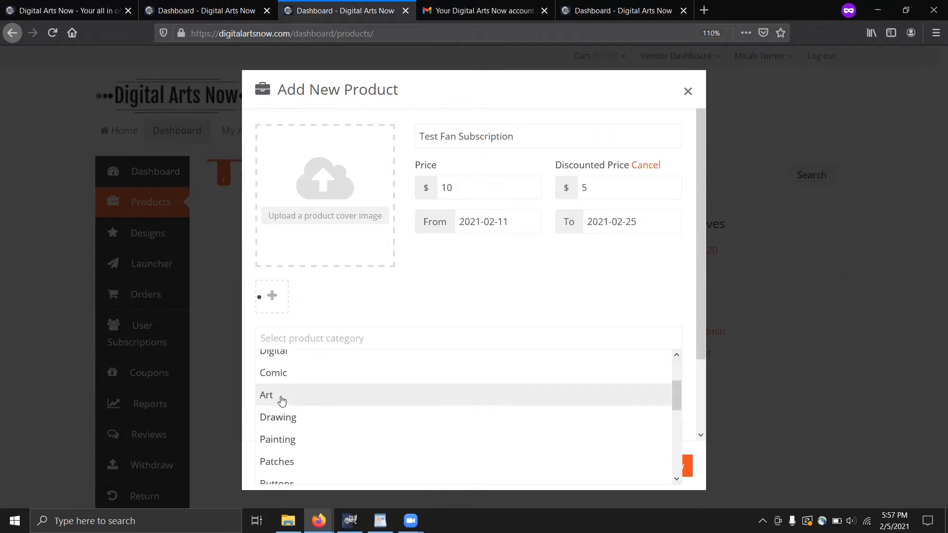
pyautogui.click(282, 396)
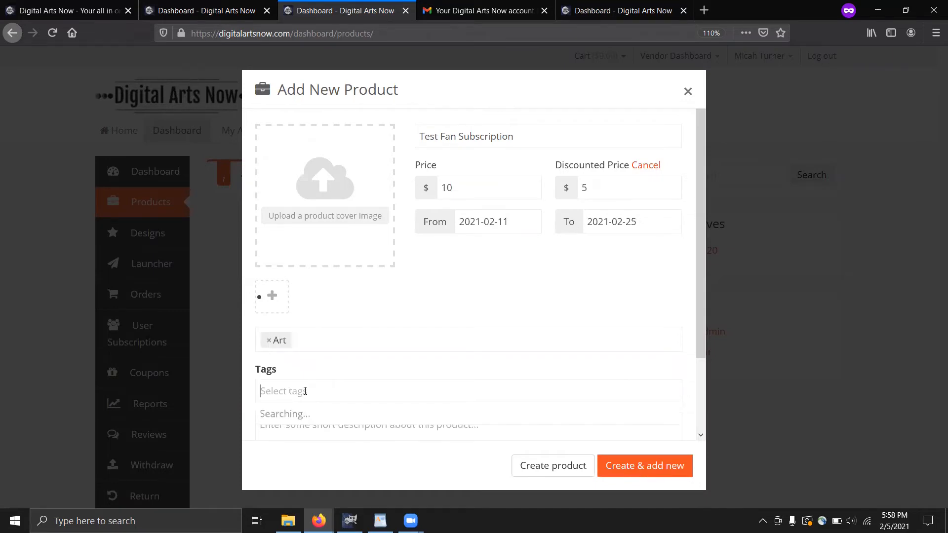
# Add the product tags 'Subsciption' and 'box'
pyautogui.write('Subscription')
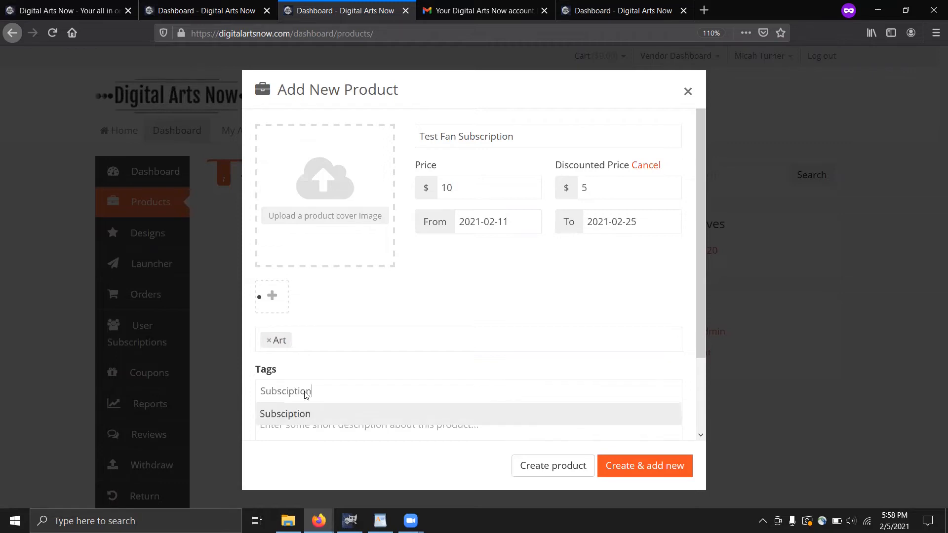
pyautogui.press('Return')
pyautogui.write('box')
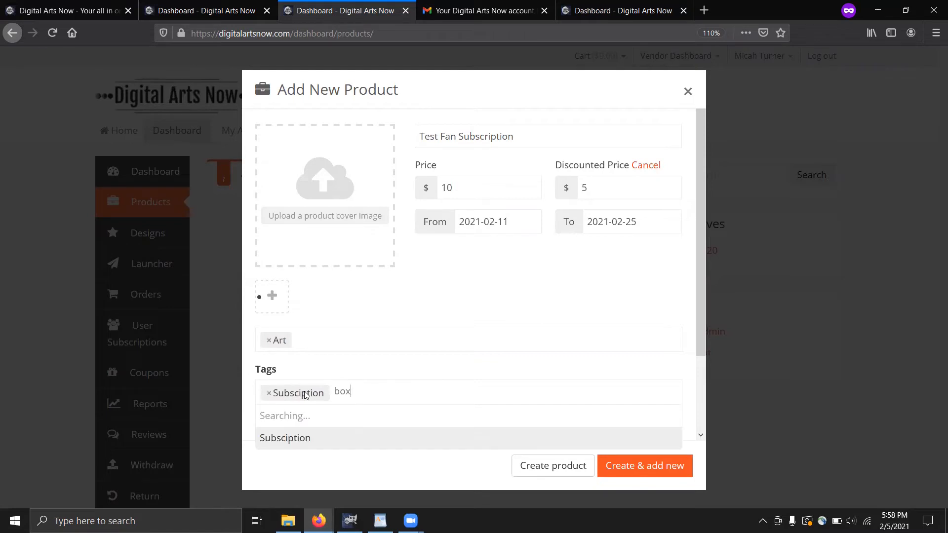
pyautogui.press('Escape')
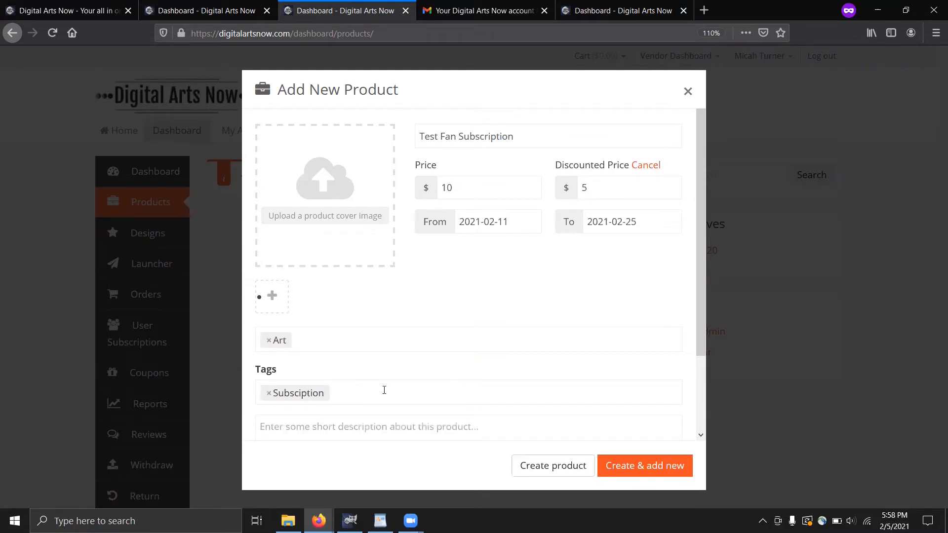
pyautogui.click(377, 393)
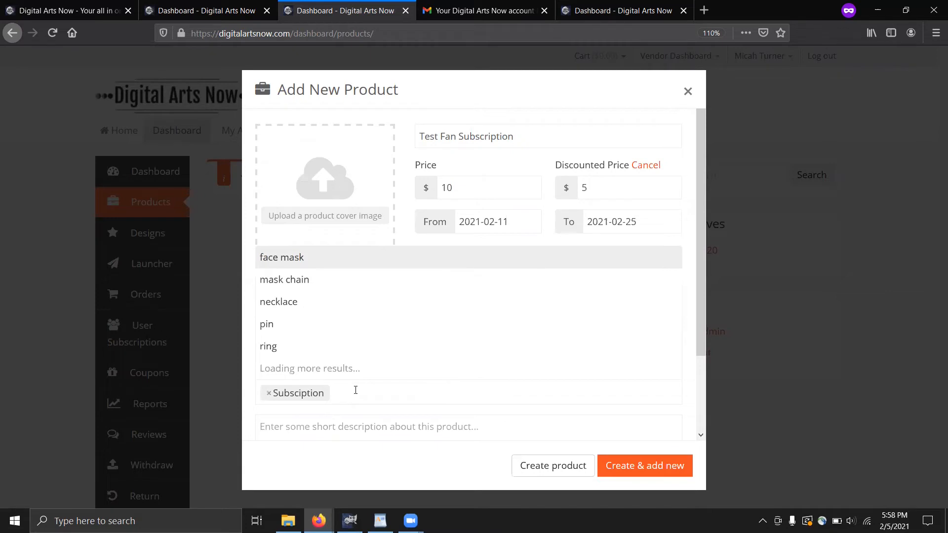
pyautogui.write('box')
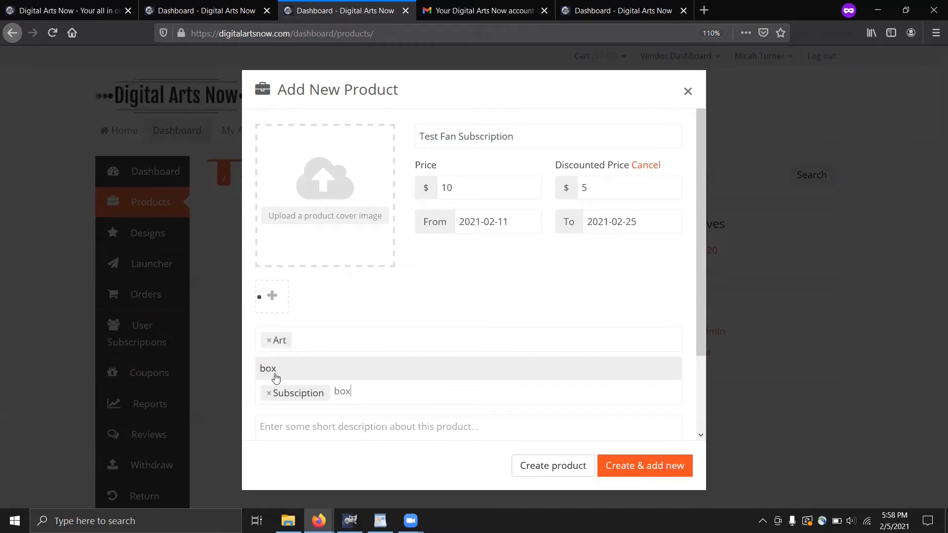
pyautogui.press('Return')
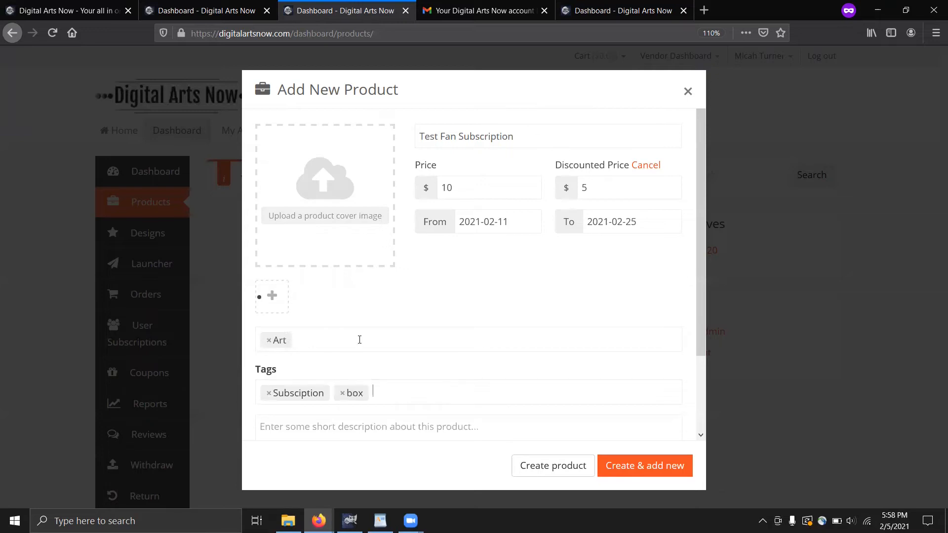
# Paste the monthly subscription-box sentence in as the short description
pyautogui.click(405, 428)
pyautogui.write('This is a monthly subscription box with behind the scenes Digital Arts Now content.')
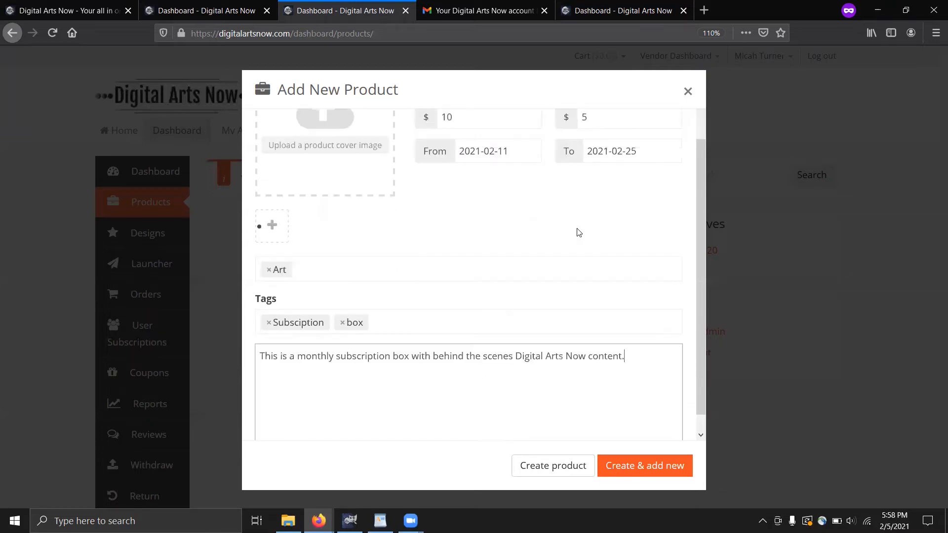
pyautogui.scroll(1, 474, 256)
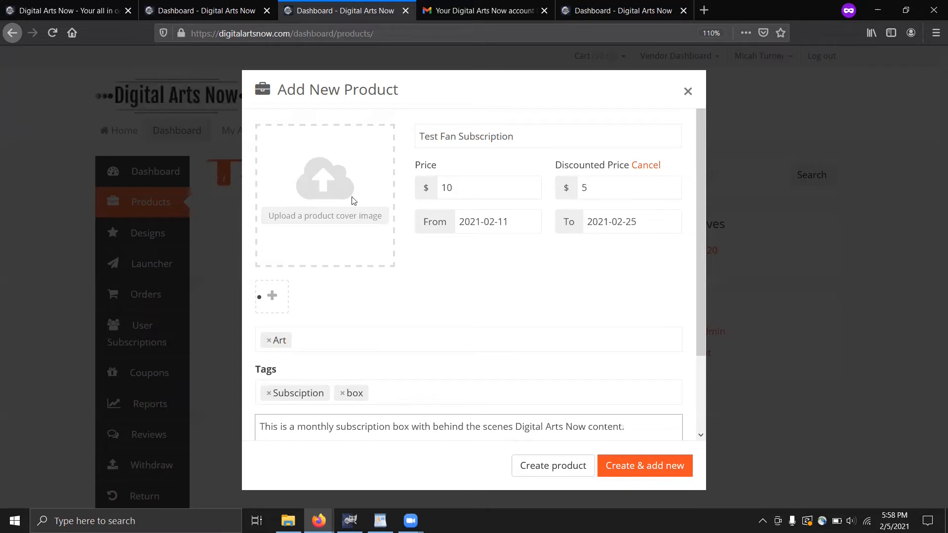
pyautogui.click(322, 220)
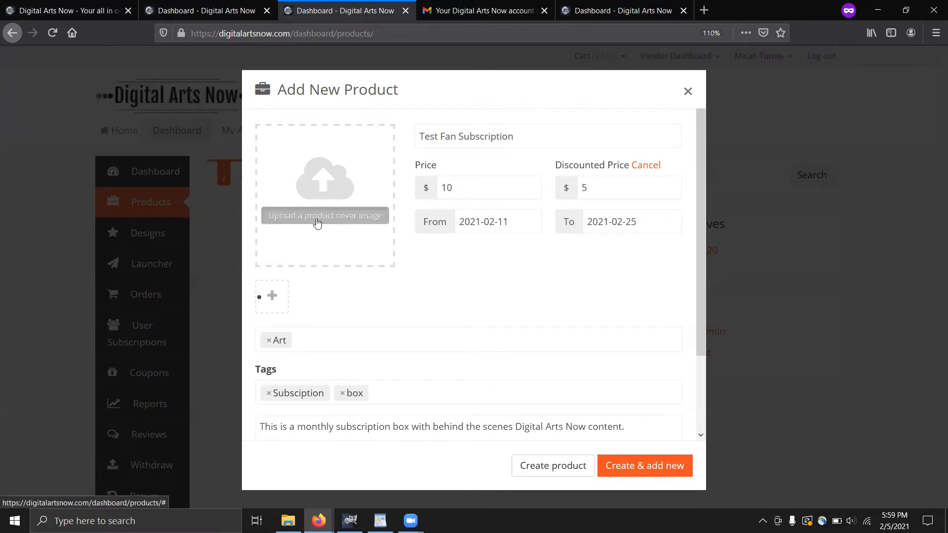
# Set the moon logo as the cover image and create the product
pyautogui.click(326, 212)
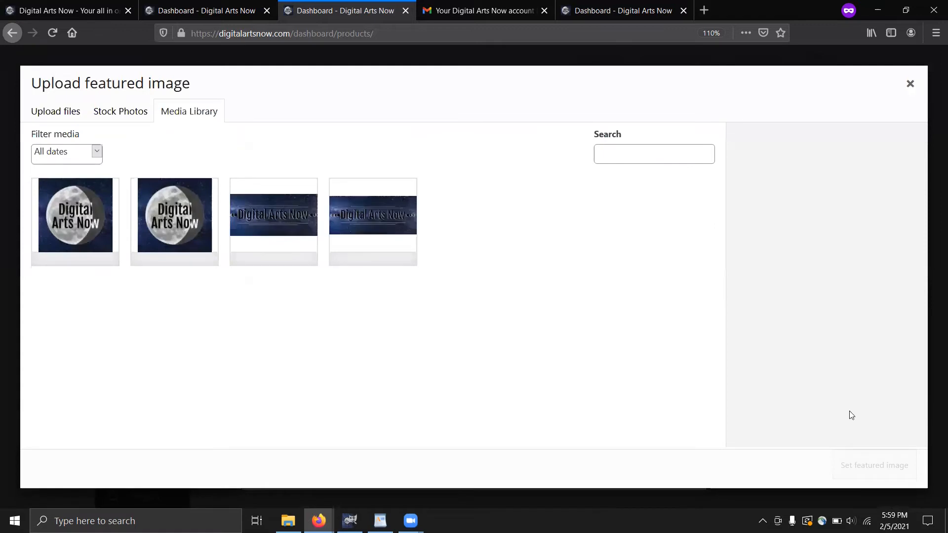
pyautogui.click(864, 462)
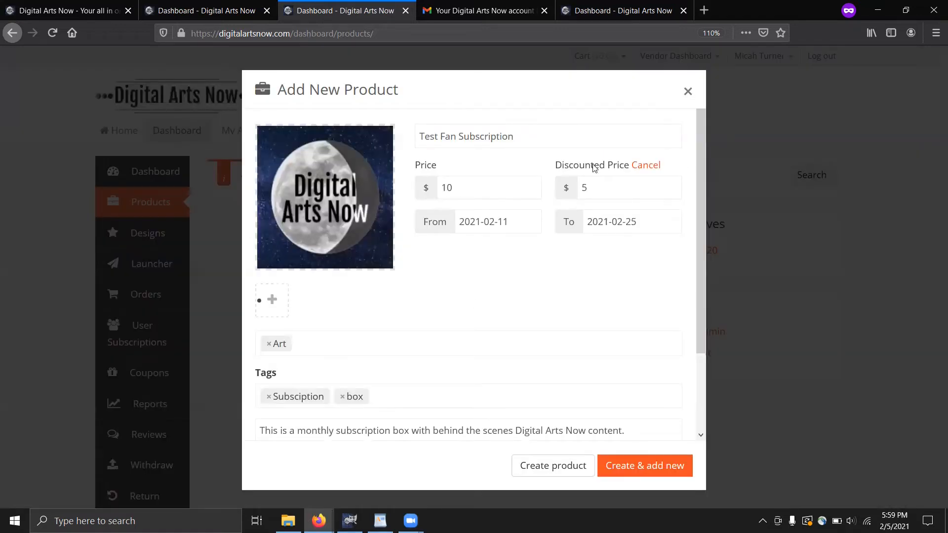
pyautogui.click(553, 466)
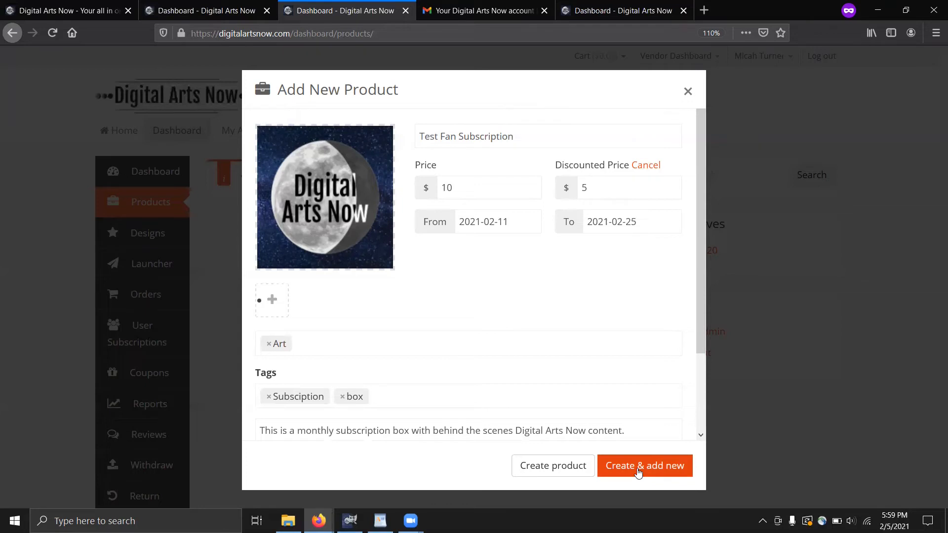
# Create the Test Fan Subscription product and open its Product Type list on the Edit Product page
pyautogui.click(562, 471)
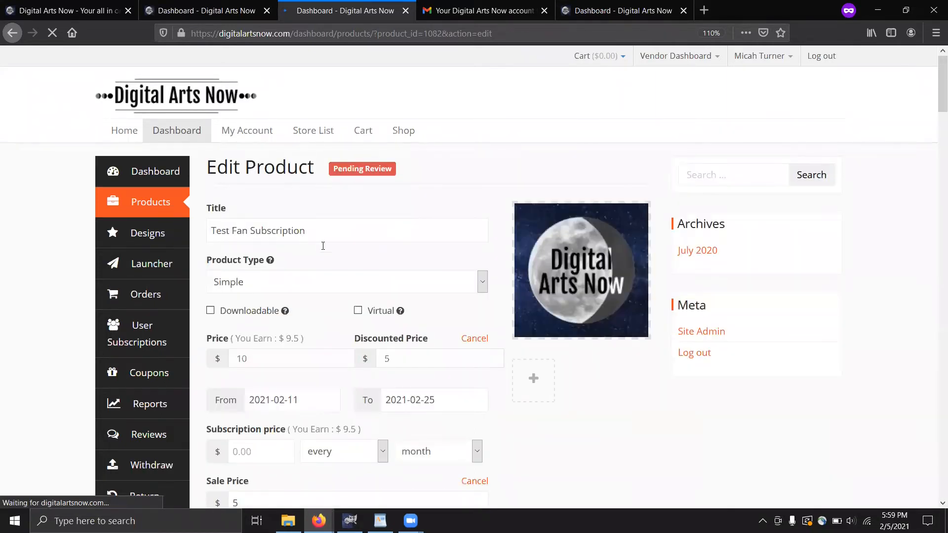
pyautogui.click(324, 236)
pyautogui.scroll(-2, 290, 227)
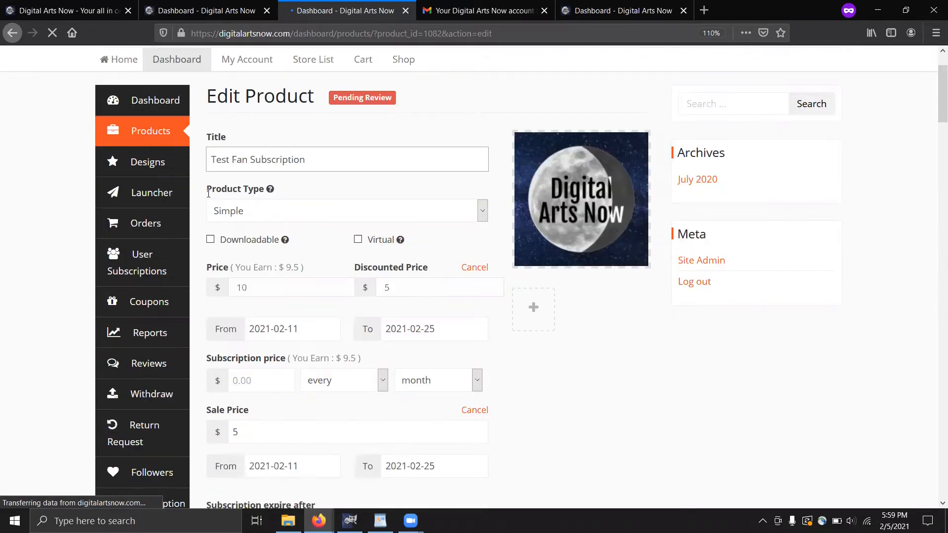
pyautogui.click(284, 211)
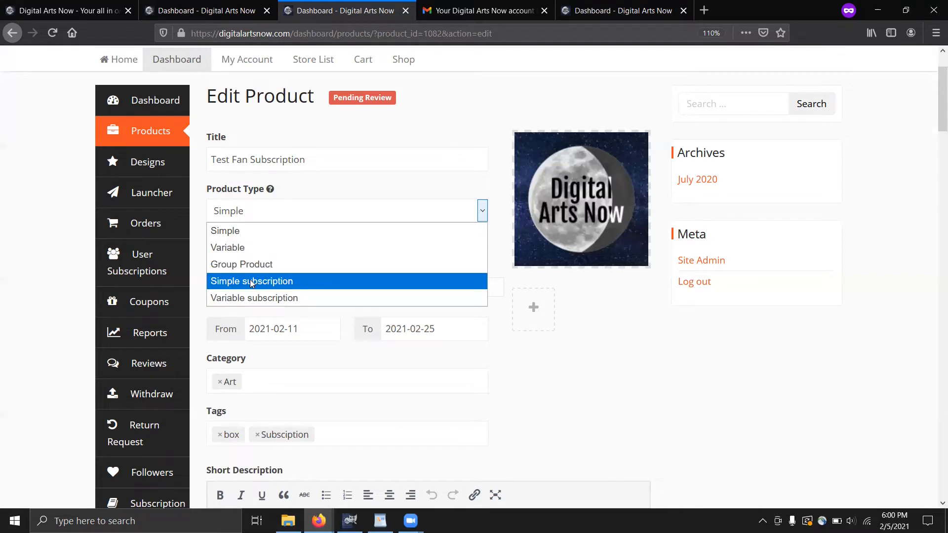
# Make the product a Simple subscription that is both Downloadable and Virtual
pyautogui.click(252, 281)
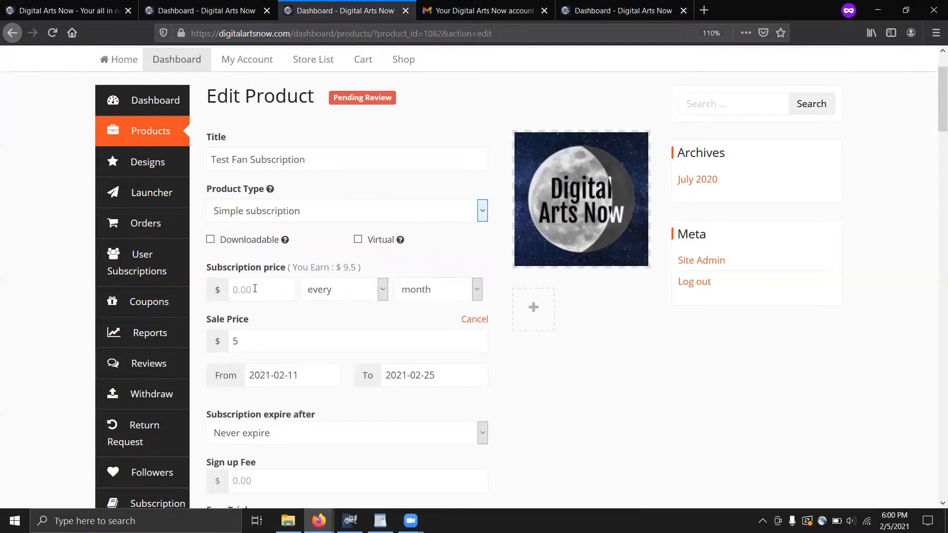
pyautogui.moveTo(285, 243)
pyautogui.click(211, 242)
pyautogui.moveTo(399, 242)
pyautogui.click(358, 239)
# Enter a subscription price of 10 per month, keeping the $5 sale price
pyautogui.scroll(-3, 303, 245)
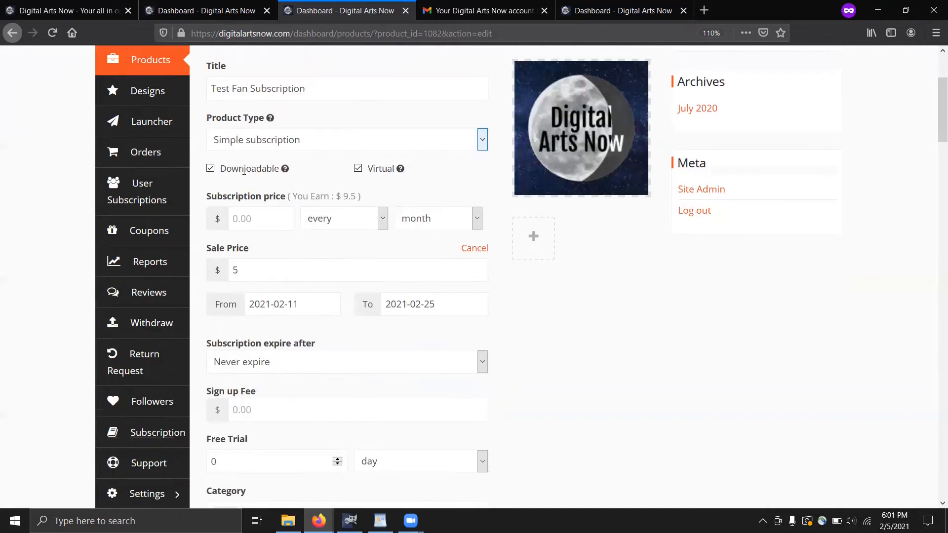
pyautogui.moveTo(284, 169)
pyautogui.click(267, 219)
pyautogui.write('10')
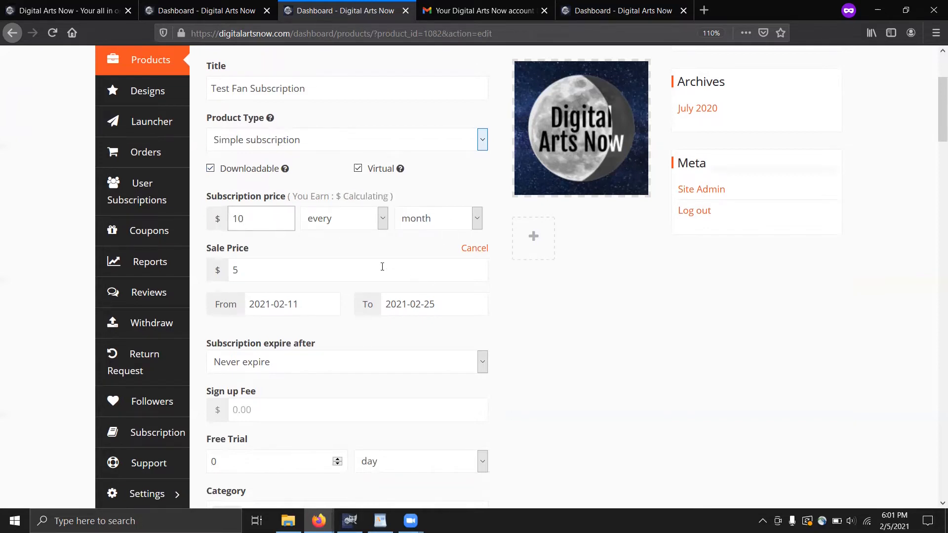
pyautogui.click(322, 270)
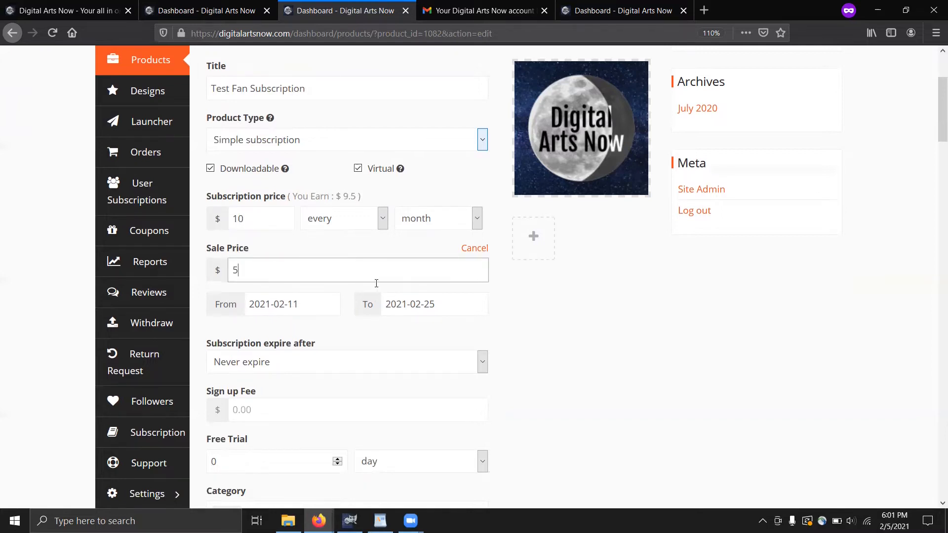
pyautogui.scroll(-2, 393, 264)
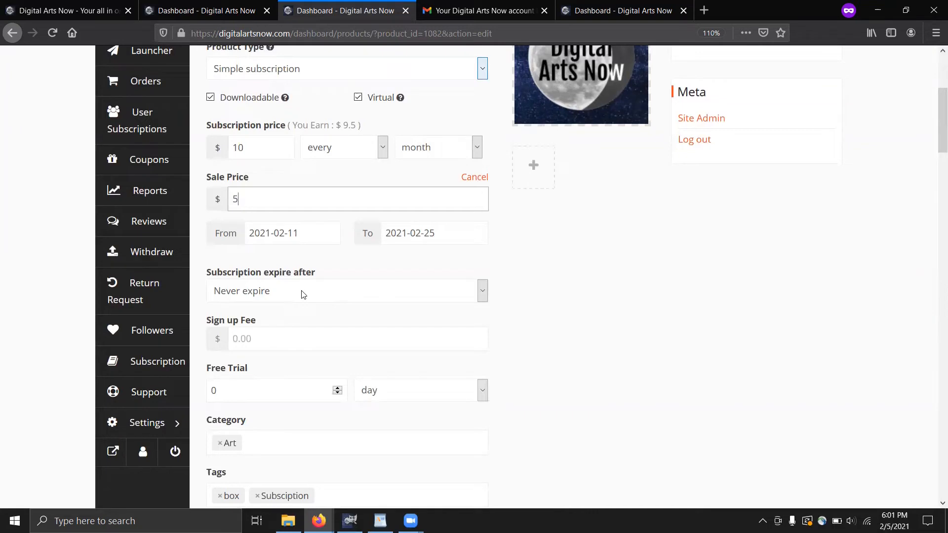
# Leave the sign-up fee and free trial length at zero, then scroll down the form
pyautogui.click(287, 333)
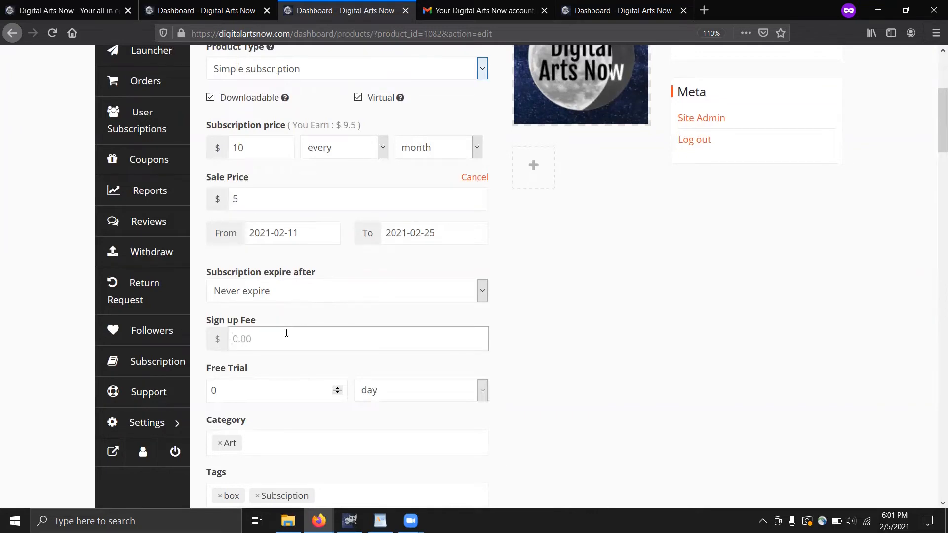
pyautogui.scroll(-3, 286, 333)
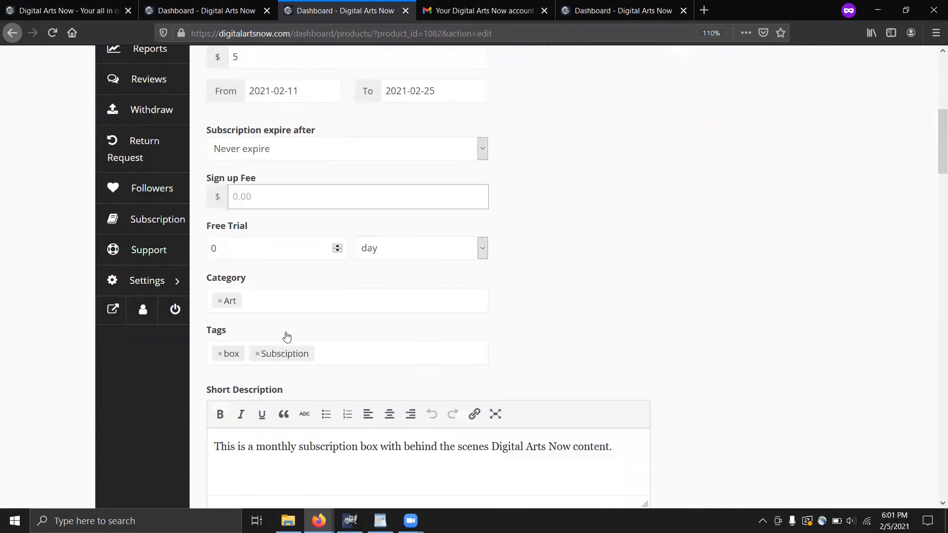
pyautogui.click(262, 249)
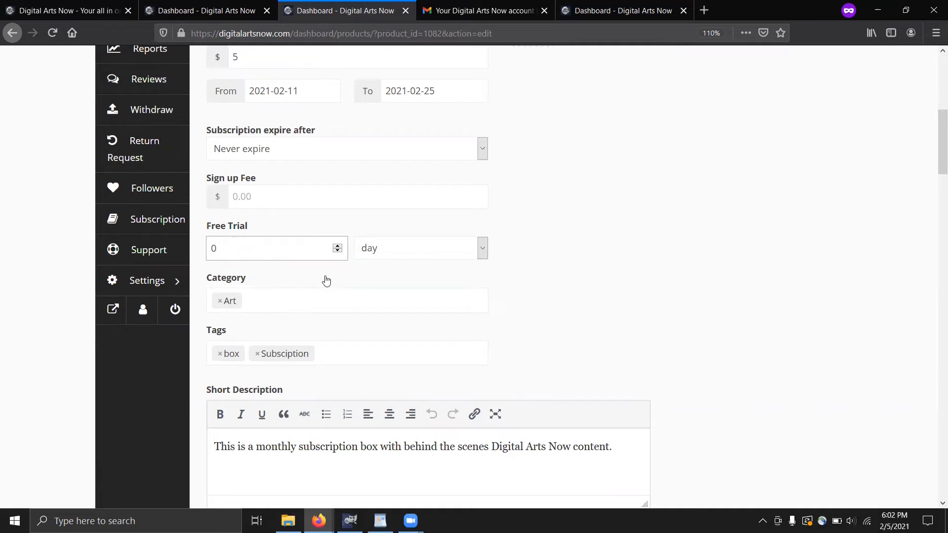
pyautogui.scroll(-4, 326, 281)
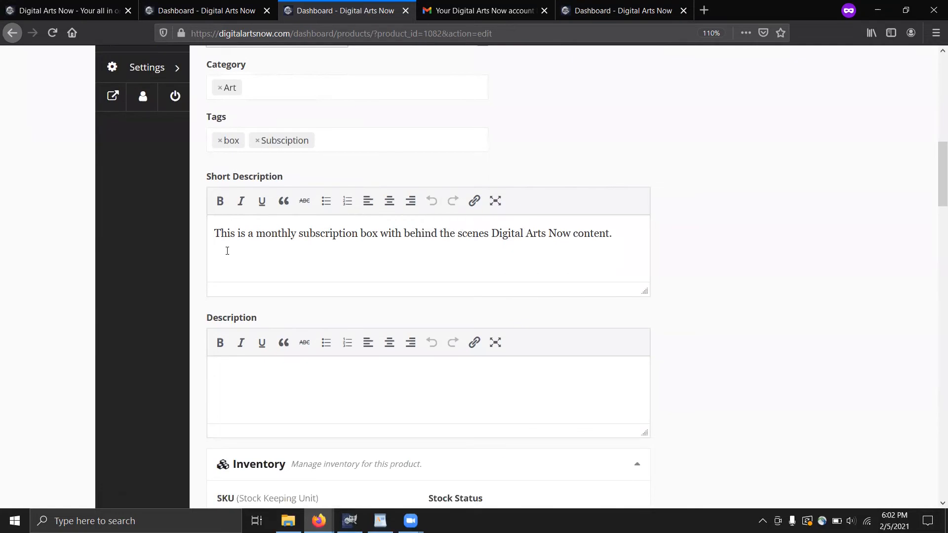
pyautogui.scroll(-3, 362, 281)
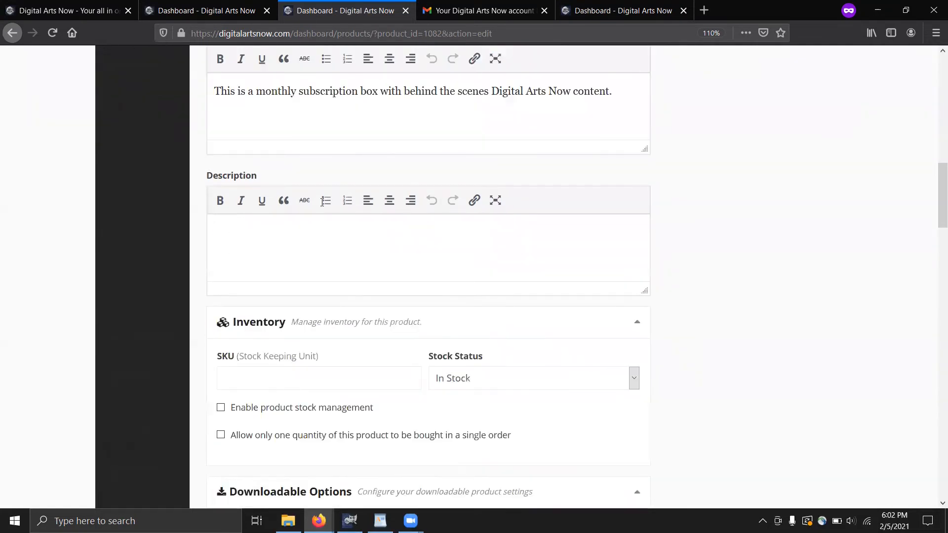
pyautogui.scroll(-1, 208, 328)
pyautogui.scroll(-1, 206, 336)
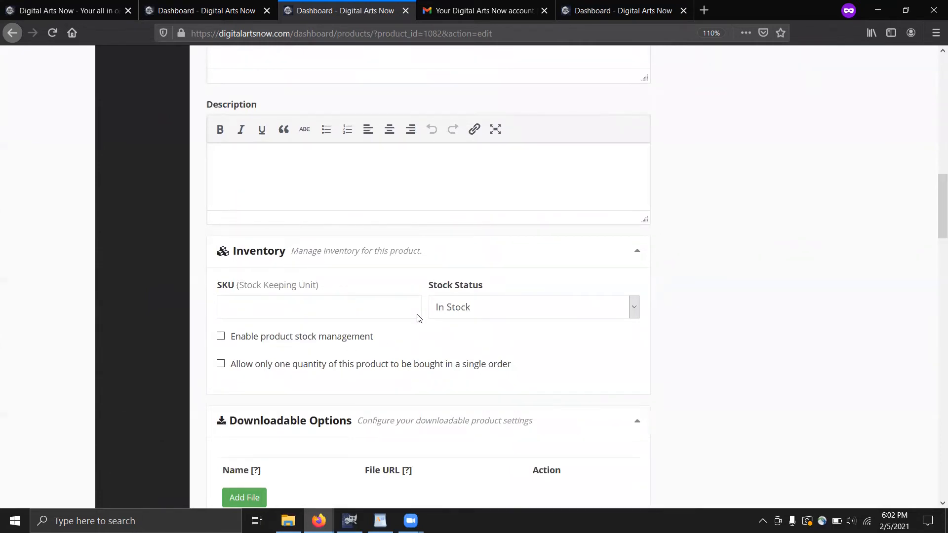
pyautogui.scroll(-2, 407, 319)
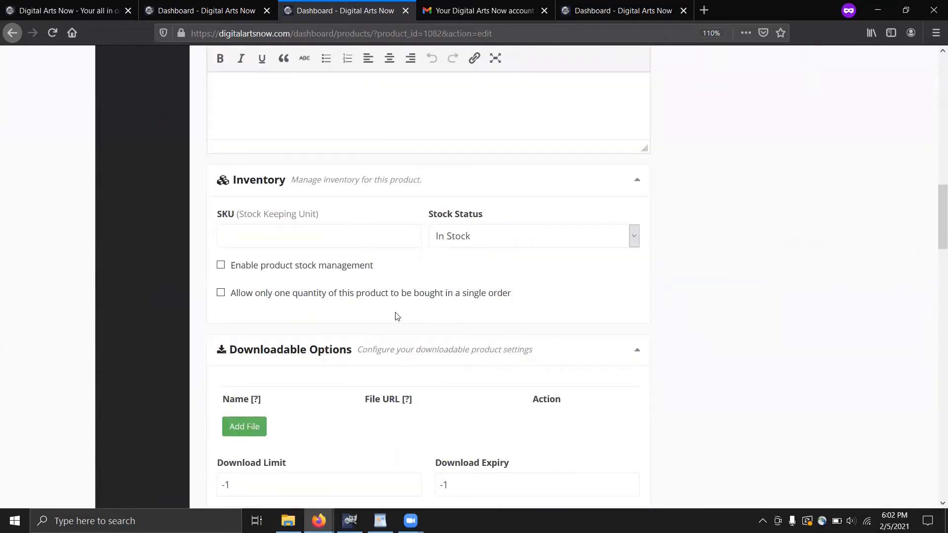
pyautogui.scroll(-2, 397, 316)
pyautogui.scroll(-2, 398, 316)
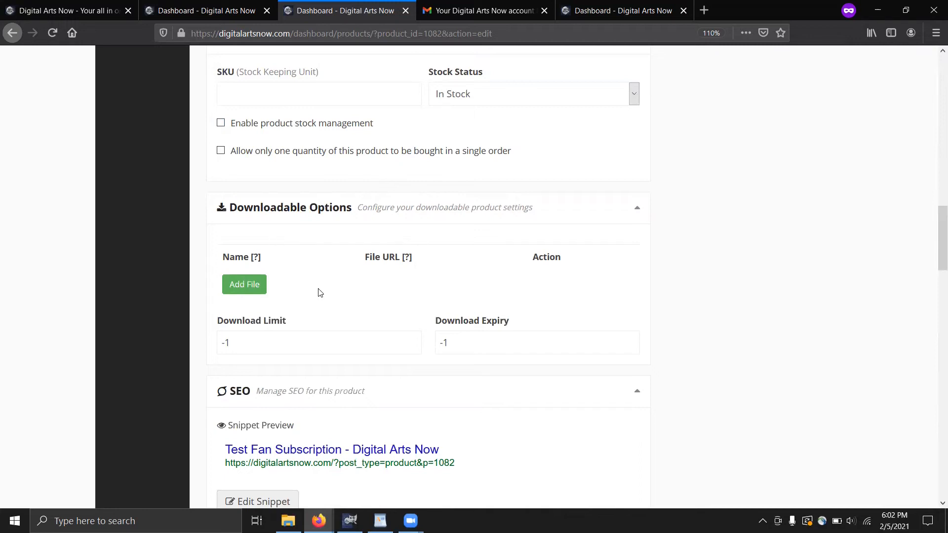
pyautogui.scroll(-6, 316, 276)
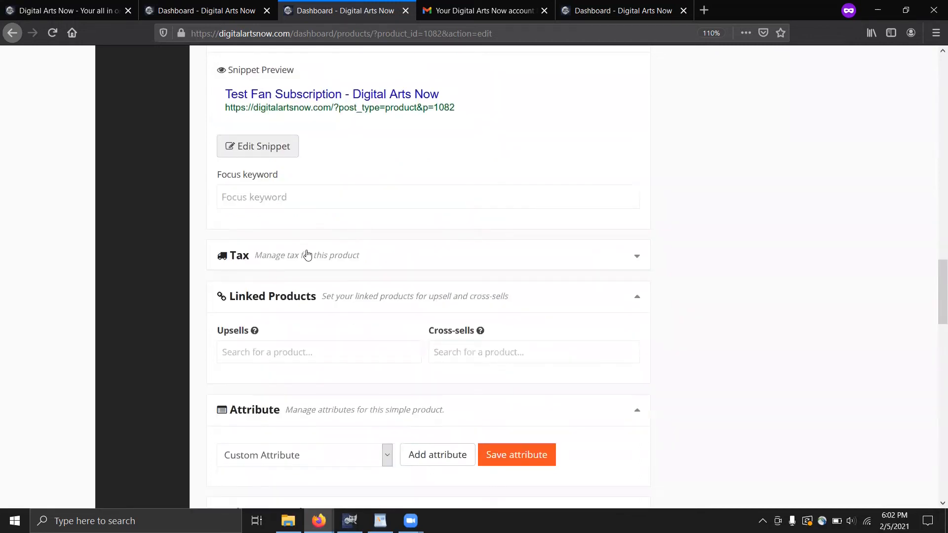
# Expand the Tax section to review it, then collapse it again
pyautogui.click(307, 255)
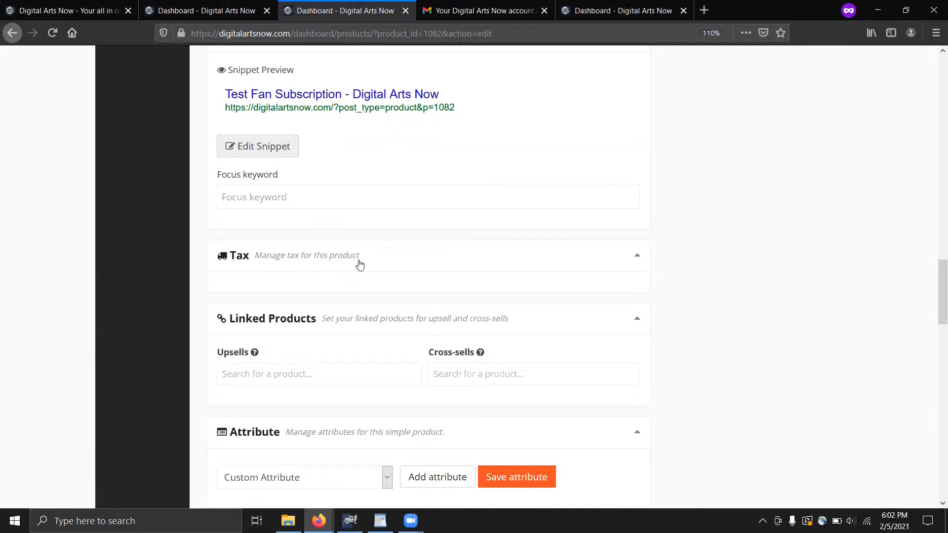
pyautogui.scroll(-1, 360, 266)
pyautogui.scroll(-1, 360, 266)
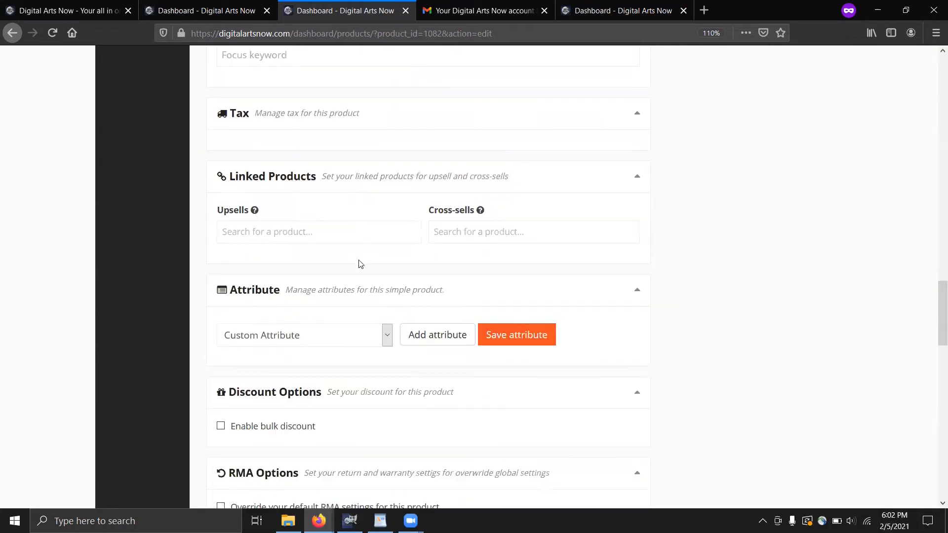
pyautogui.scroll(3, 360, 265)
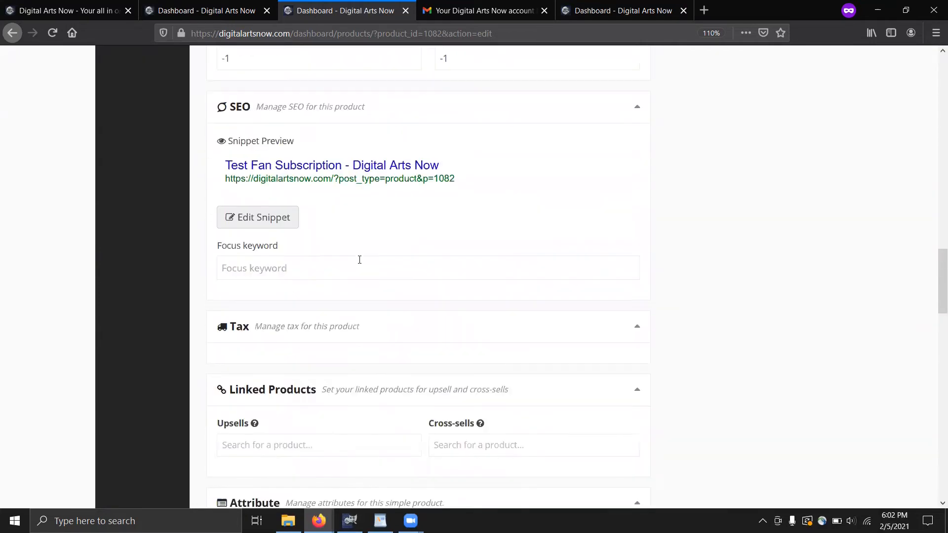
pyautogui.scroll(1, 360, 262)
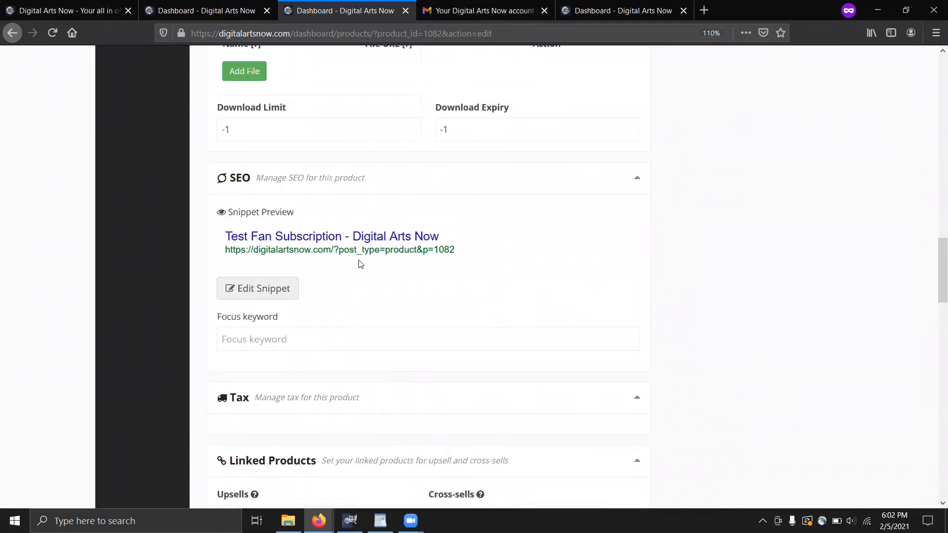
pyautogui.scroll(-2, 360, 265)
pyautogui.scroll(-1, 360, 266)
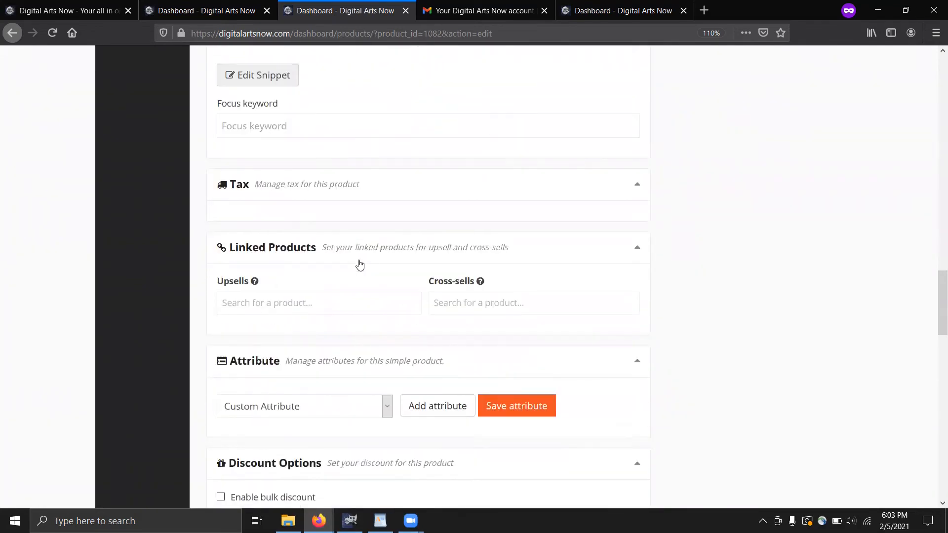
pyautogui.click(598, 186)
# Reopen the Tax section and look over the shipping and tax settings
pyautogui.click(298, 200)
pyautogui.scroll(6, 345, 245)
pyautogui.scroll(10, 347, 244)
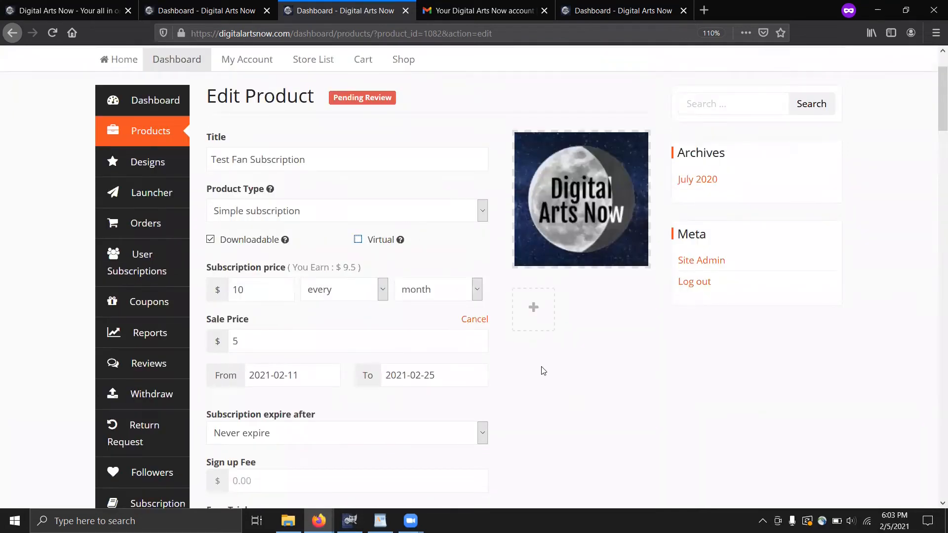
pyautogui.scroll(-15, 525, 372)
pyautogui.scroll(-15, 373, 291)
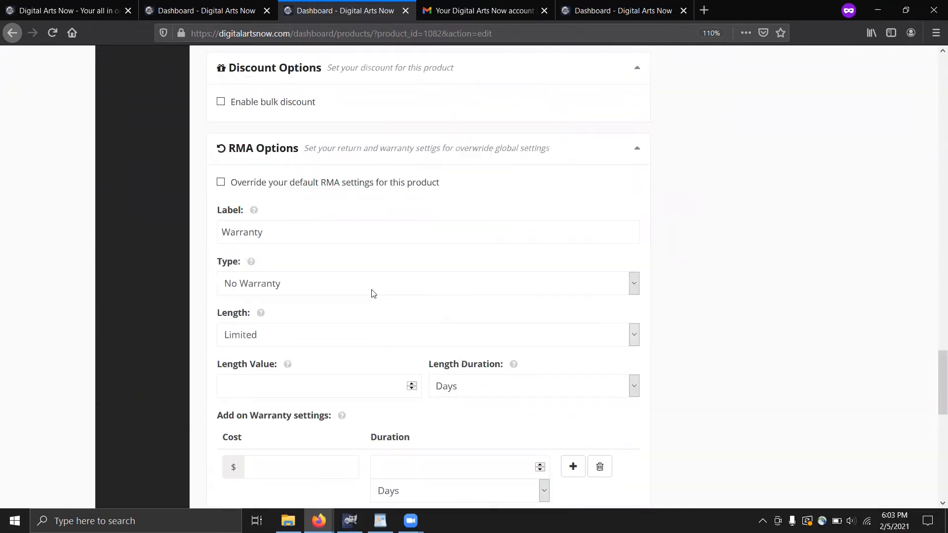
pyautogui.scroll(4, 373, 291)
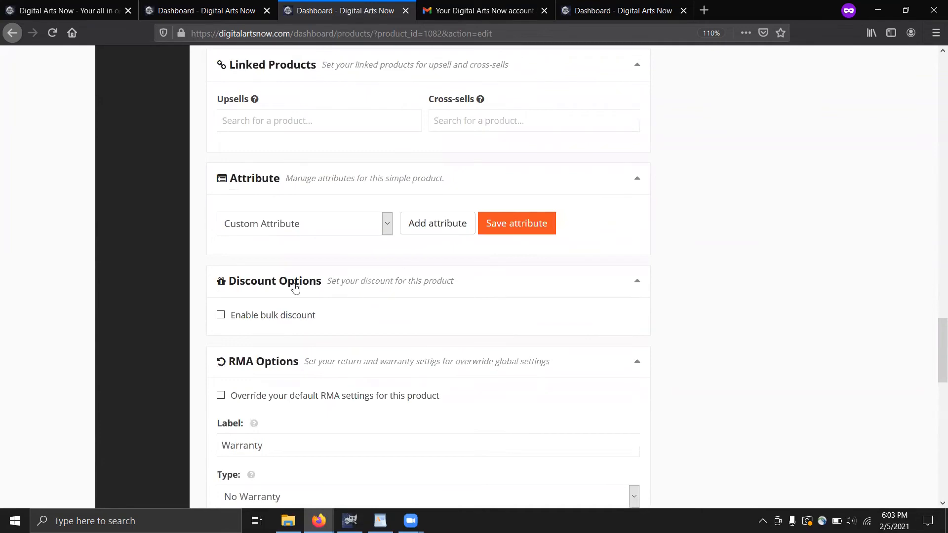
pyautogui.scroll(3, 295, 288)
pyautogui.scroll(-3, 293, 286)
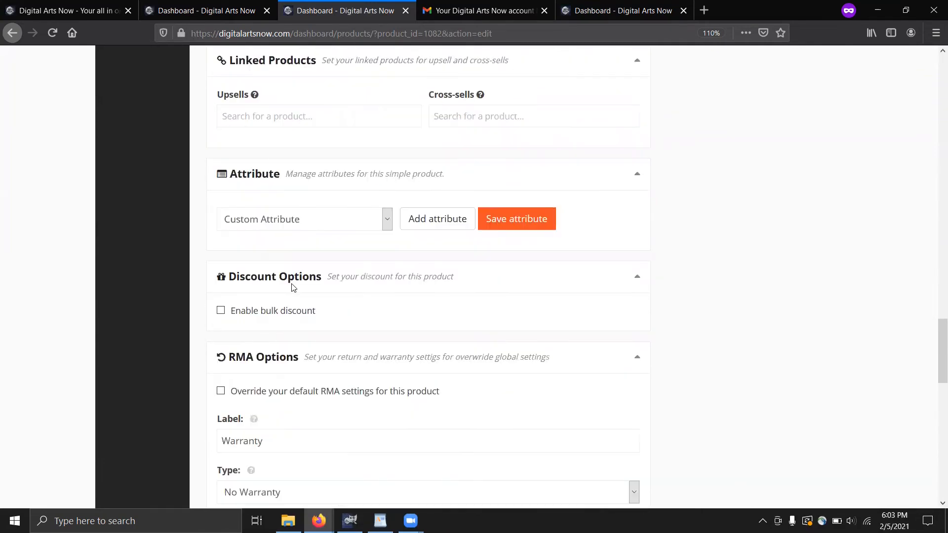
pyautogui.scroll(-1, 292, 289)
pyautogui.scroll(5, 292, 288)
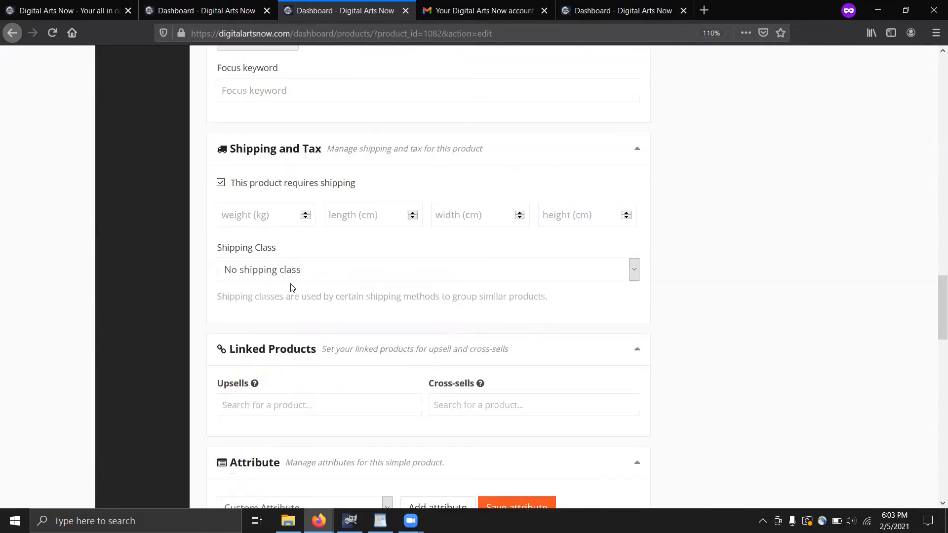
pyautogui.scroll(3, 292, 288)
pyautogui.scroll(-1, 250, 324)
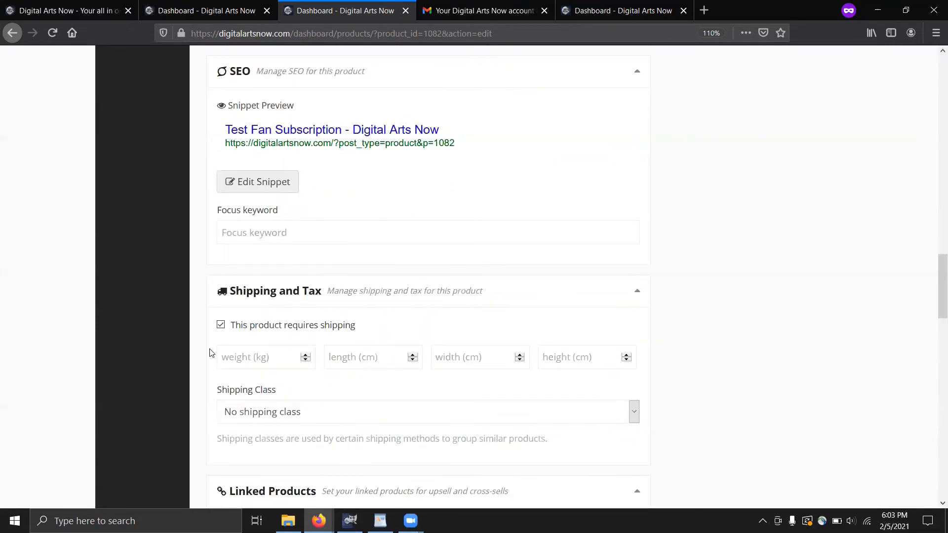
# Uncheck 'This product requires shipping' after viewing the shipping class options
pyautogui.click(260, 418)
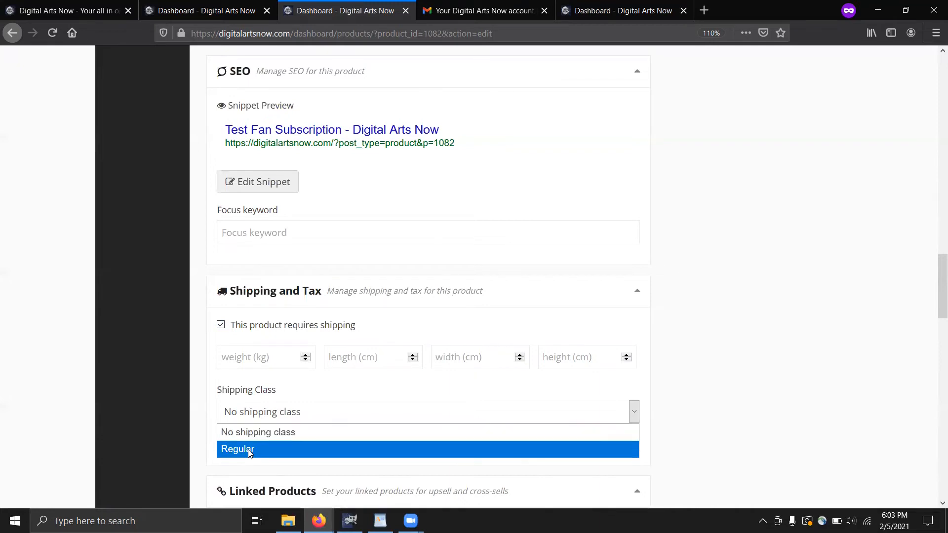
pyautogui.click(220, 326)
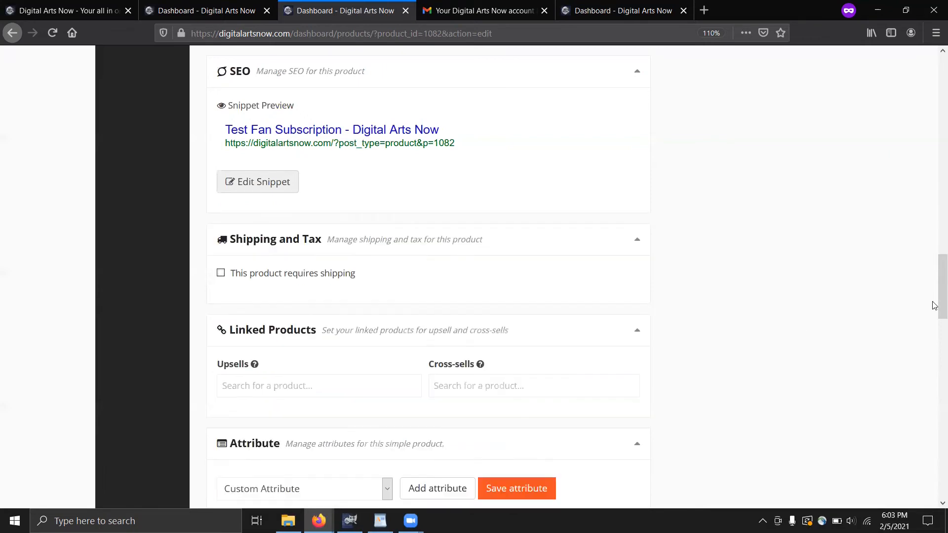
pyautogui.scroll(3, 934, 172)
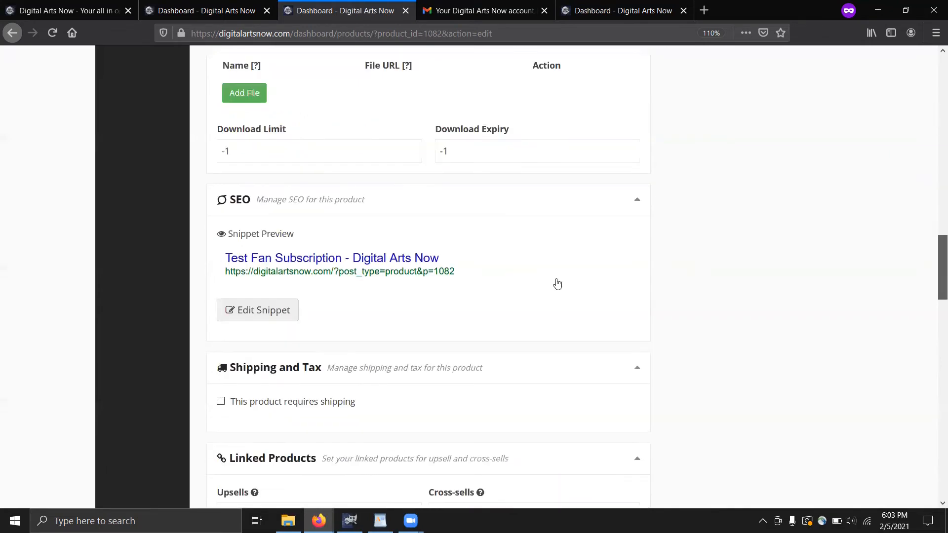
pyautogui.scroll(20, 494, 316)
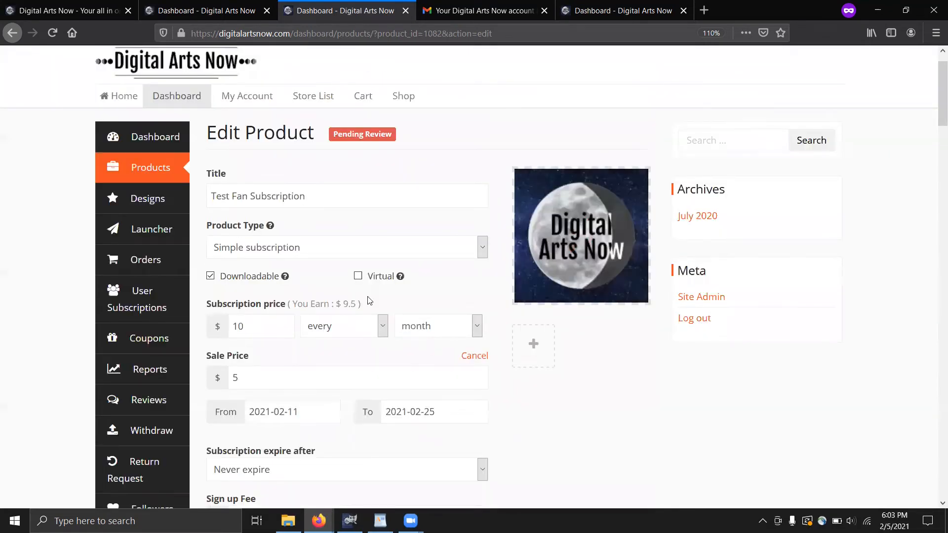
# Tick Virtual for Test Fan Subscription, then move down through RMA Options to Other Options
pyautogui.click(358, 276)
pyautogui.scroll(-10, 621, 335)
pyautogui.scroll(-15, 617, 336)
pyautogui.scroll(-6, 616, 336)
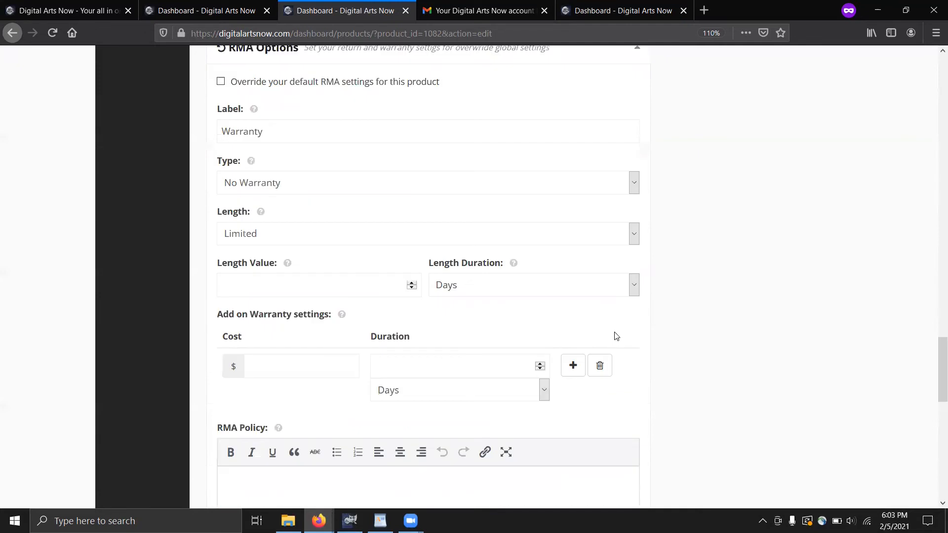
pyautogui.scroll(1, 670, 153)
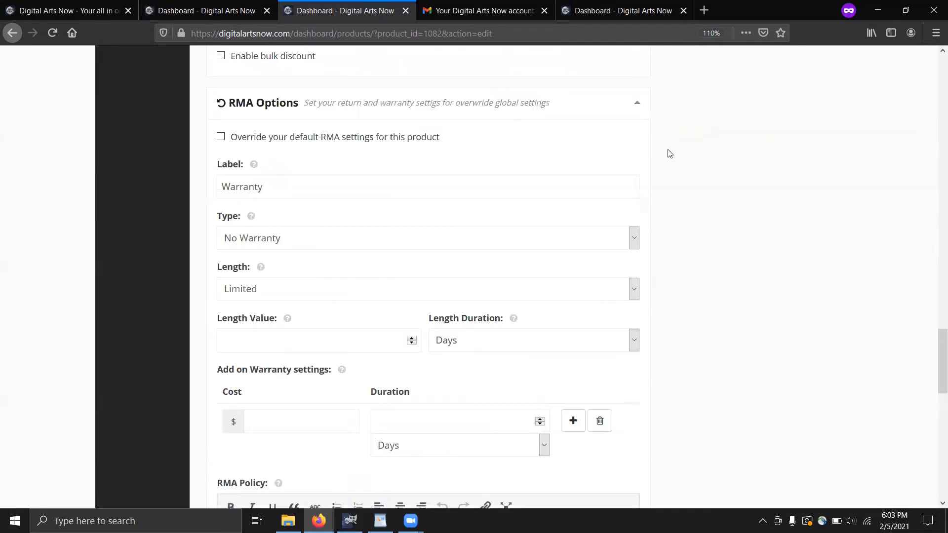
pyautogui.scroll(1, 335, 127)
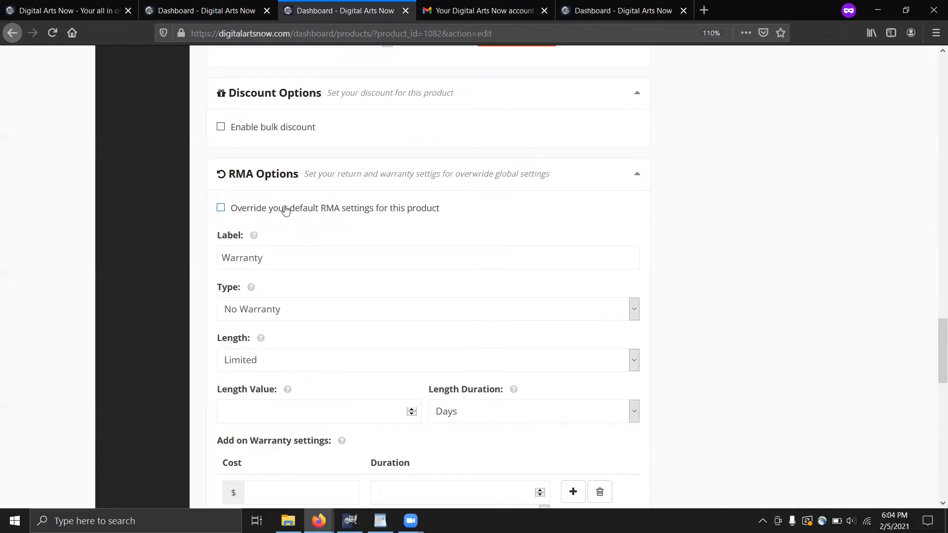
pyautogui.scroll(-2, 285, 210)
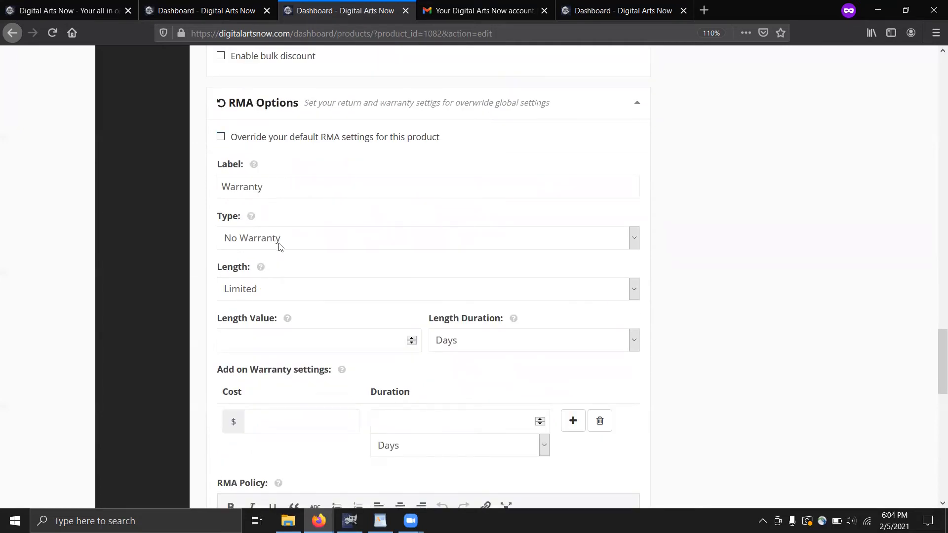
pyautogui.scroll(-2, 278, 244)
pyautogui.scroll(-3, 275, 254)
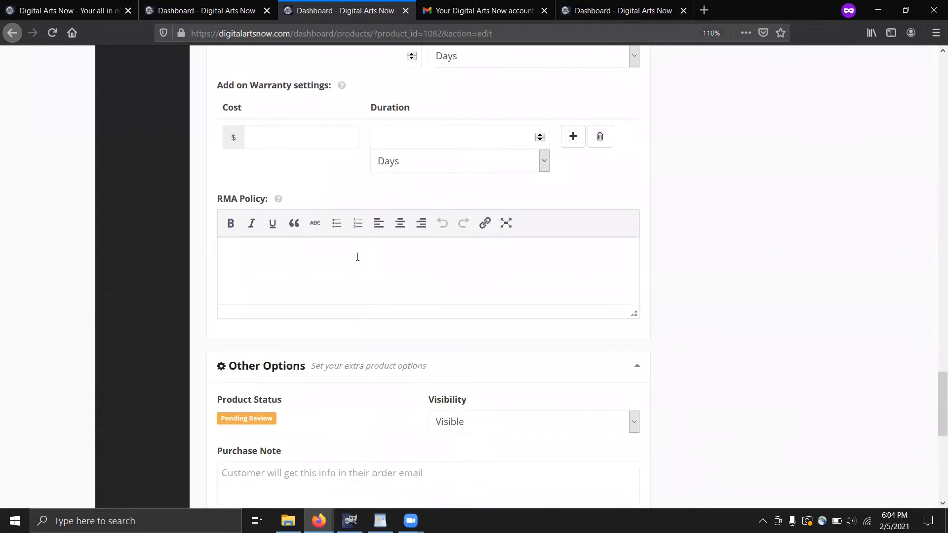
pyautogui.scroll(-3, 357, 256)
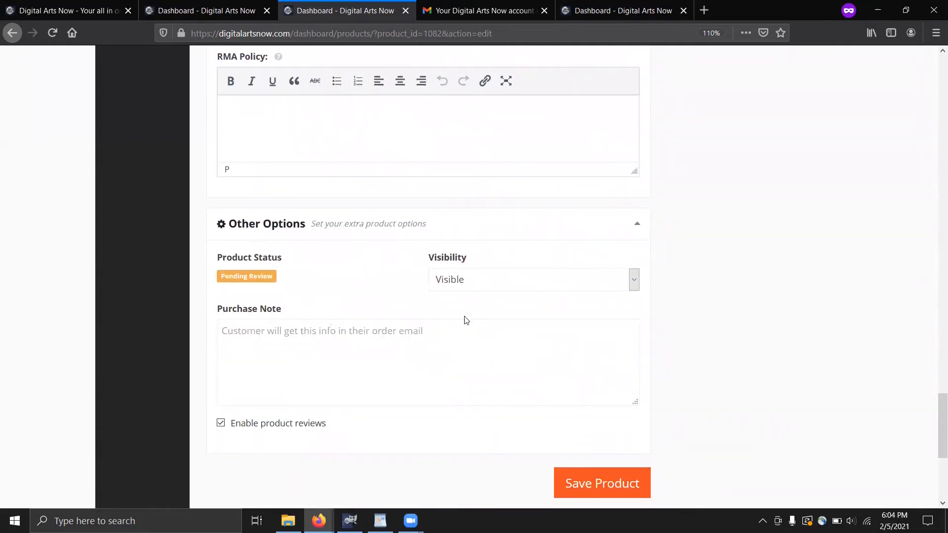
# Set Test Fan Subscription's visibility to Hidden, save the product, and go back to Products
pyautogui.click(472, 284)
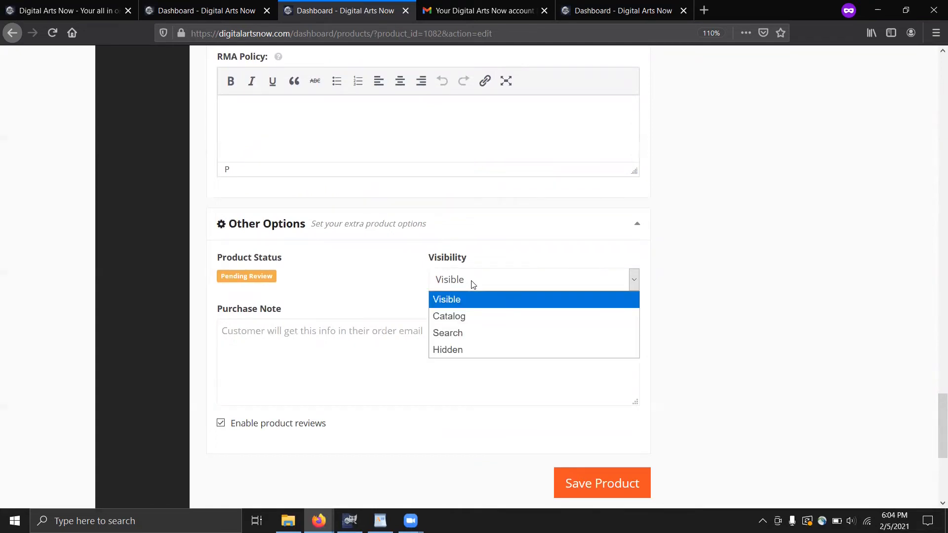
pyautogui.click(452, 356)
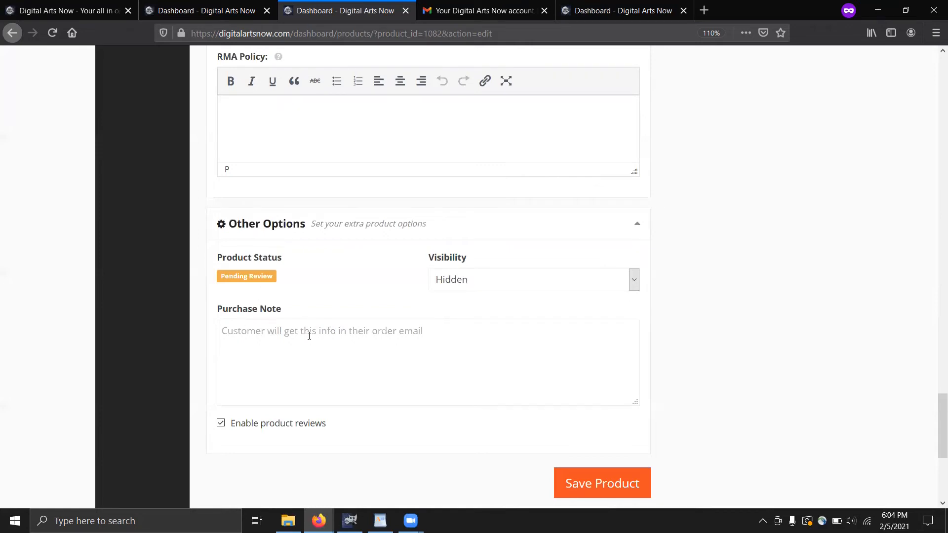
pyautogui.scroll(-3, 311, 338)
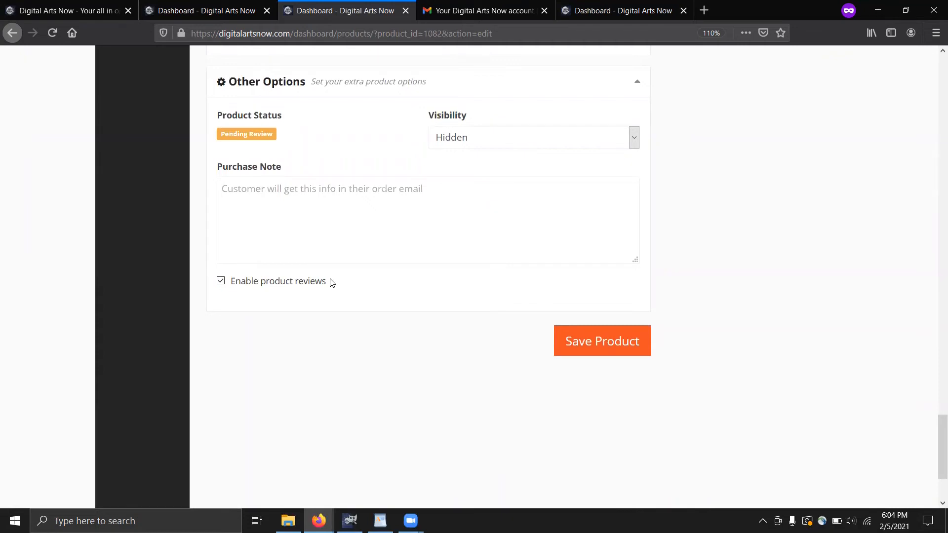
pyautogui.click(592, 340)
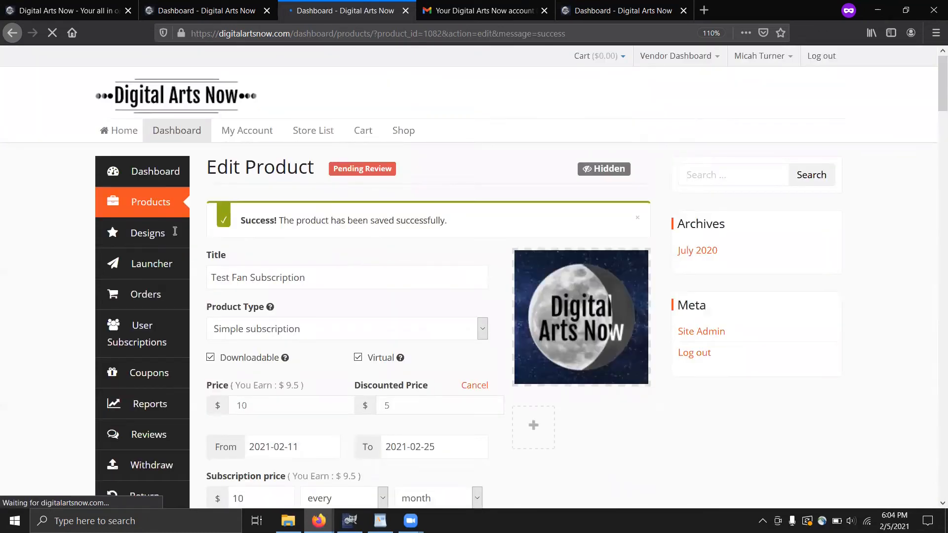
pyautogui.click(157, 211)
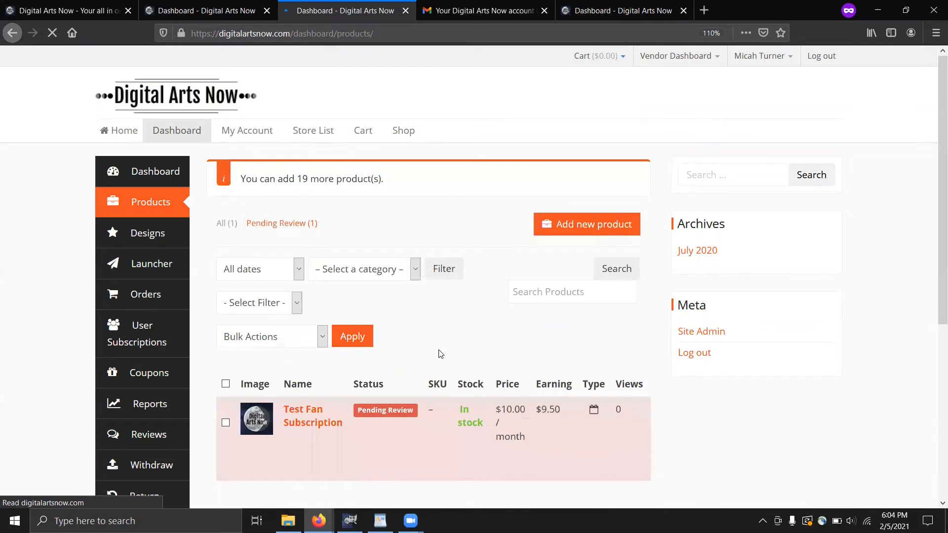
# Confirm Test Fan Subscription is pending review on the Products list, then open the Launcher
pyautogui.scroll(-2, 442, 352)
pyautogui.moveTo(335, 357)
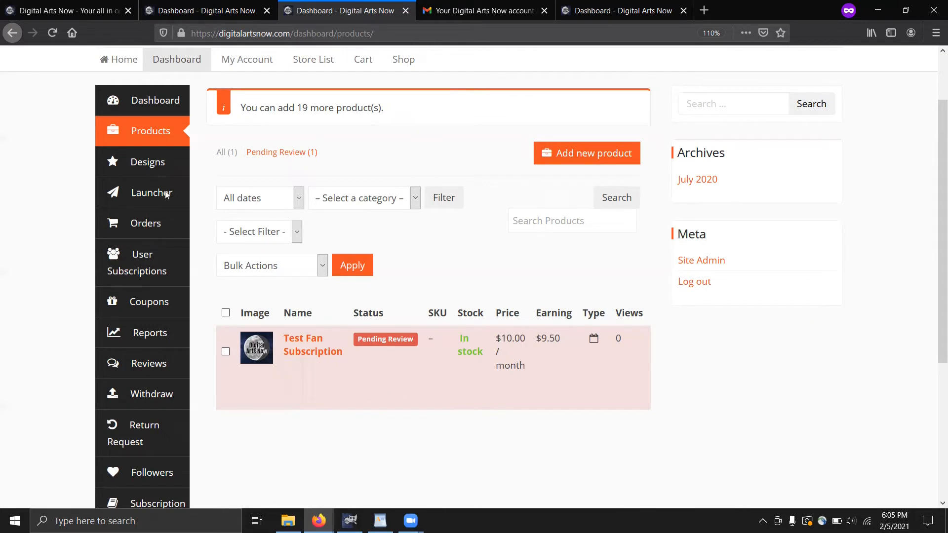
pyautogui.click(148, 193)
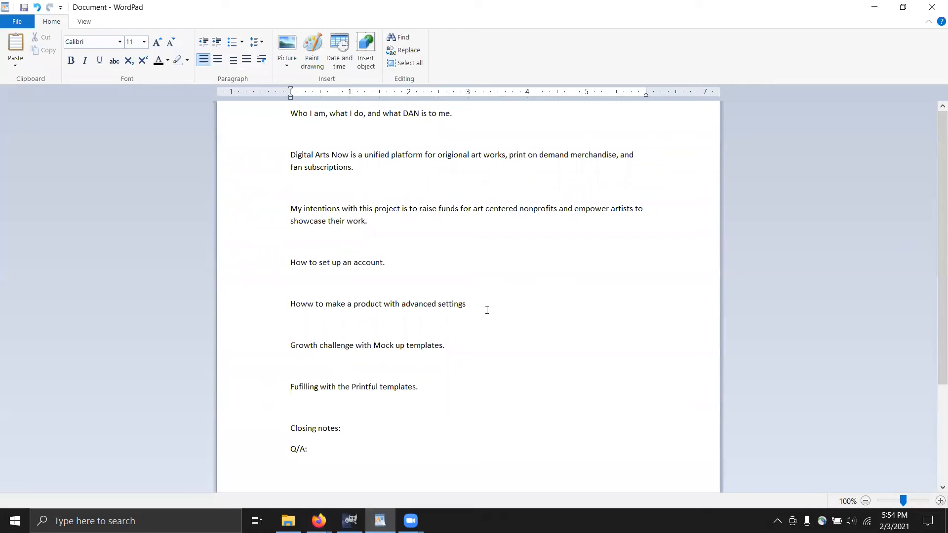
# Read further down the WordPad outline, then bring the Dashboard - Digital Arts Now Firefox window forward
pyautogui.scroll(-2, 472, 296)
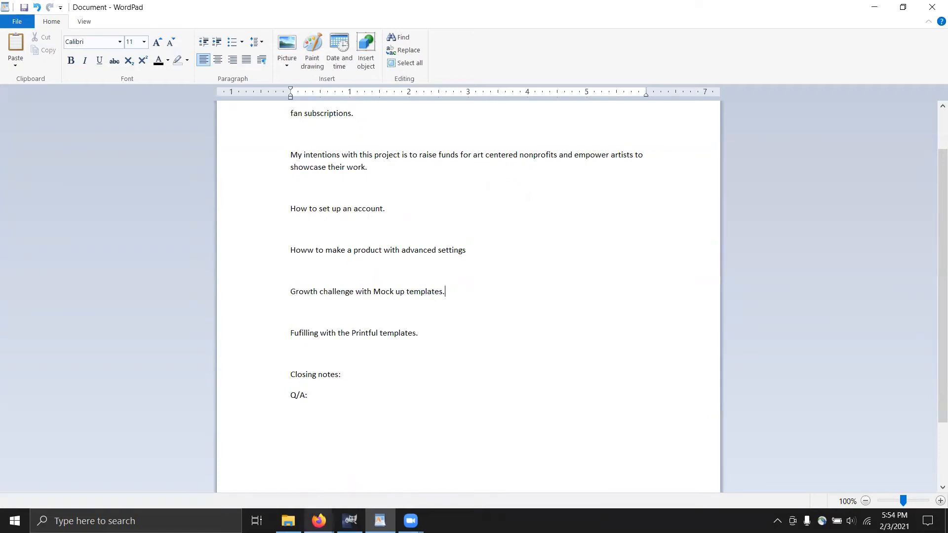
pyautogui.click(319, 521)
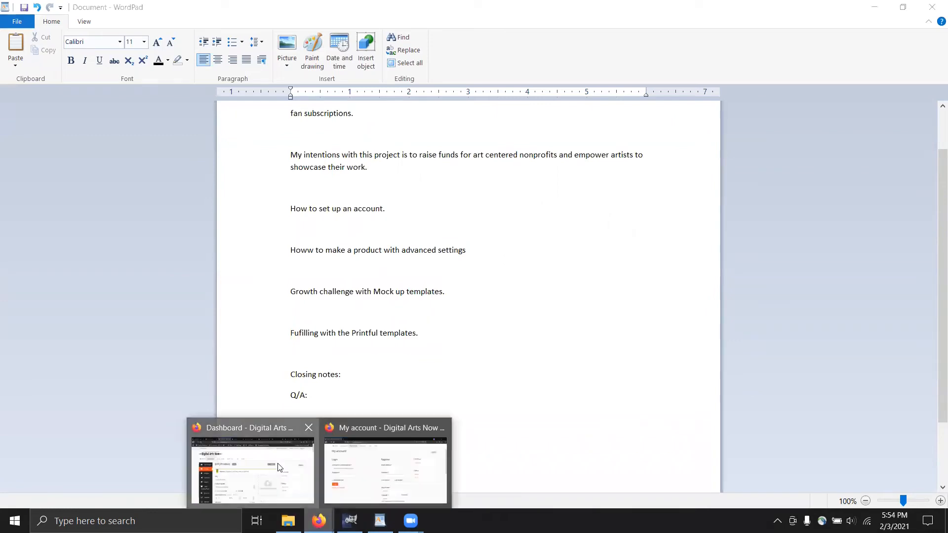
pyautogui.click(279, 468)
# Preview the 15oz mug print area in the launcher and check the Fan Subscription editor before returning to the DIY Mug tab
pyautogui.click(129, 11)
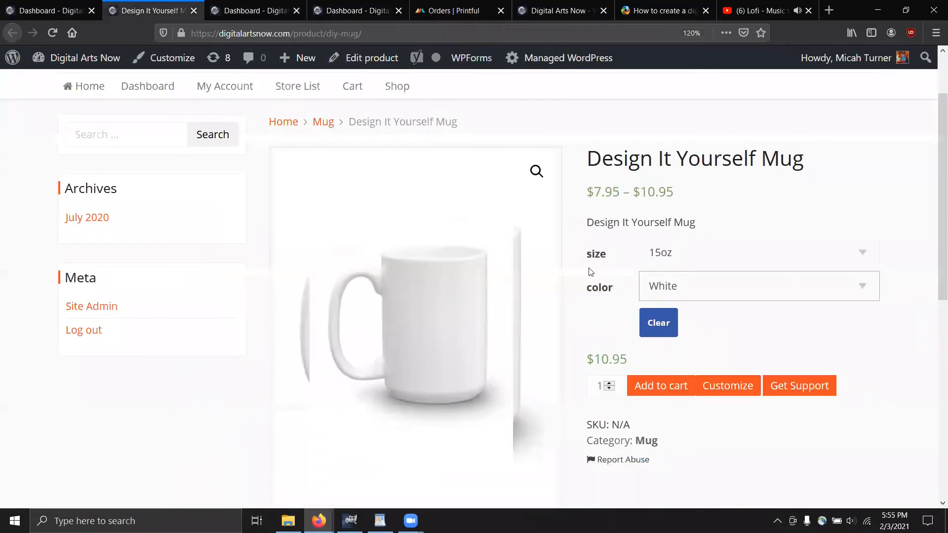
pyautogui.click(347, 20)
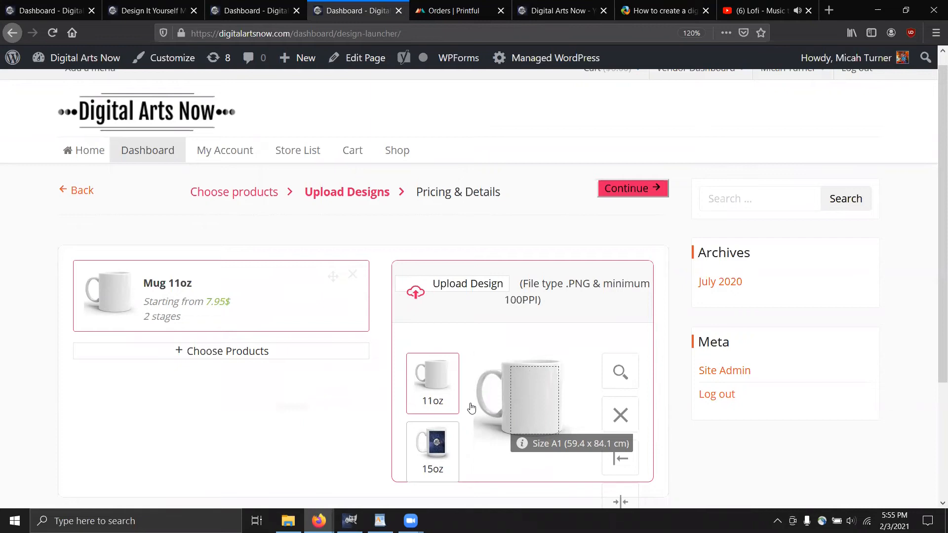
pyautogui.click(426, 277)
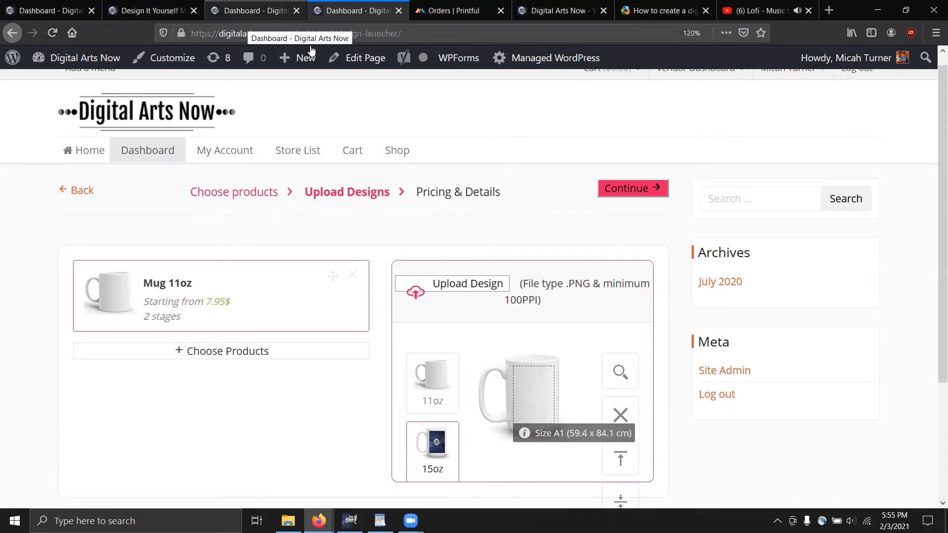
pyautogui.click(244, 13)
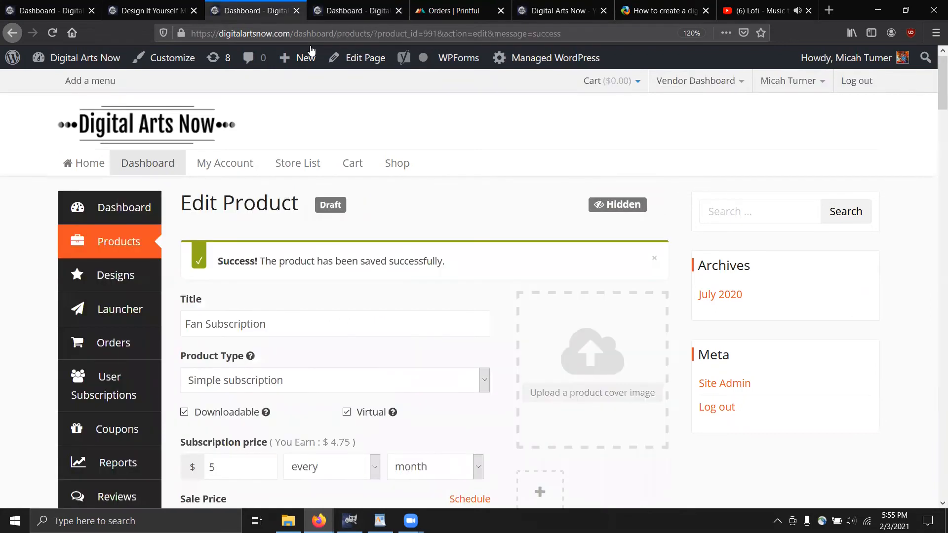
pyautogui.click(158, 10)
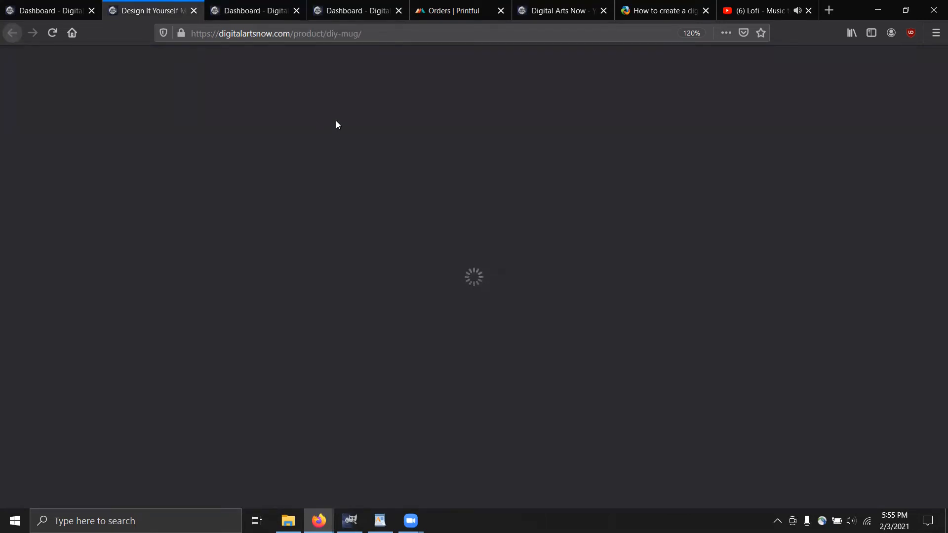
# Load the design editor for the 15oz Design It Yourself Mug from the address bar
pyautogui.click(393, 33)
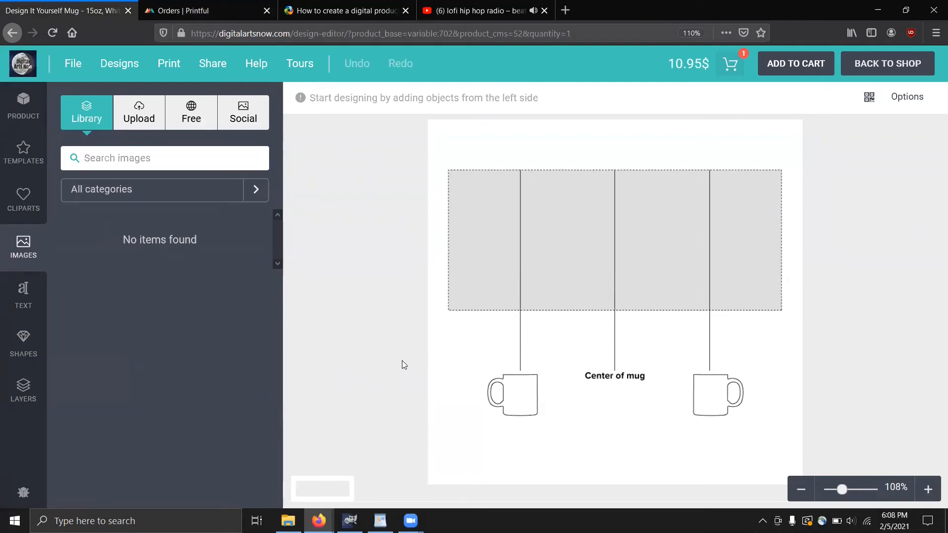
# Browse the shapes available to add to the mug design
pyautogui.click(25, 349)
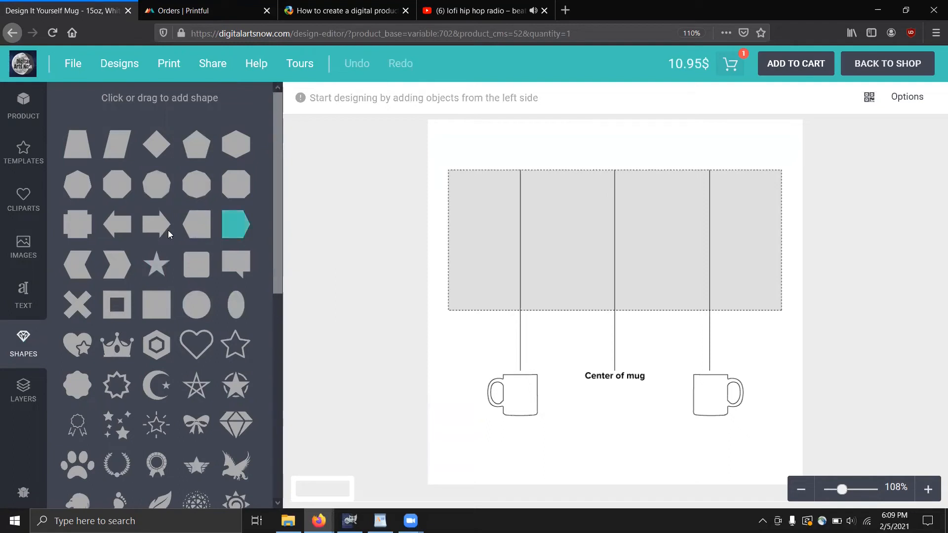
pyautogui.scroll(-6, 198, 321)
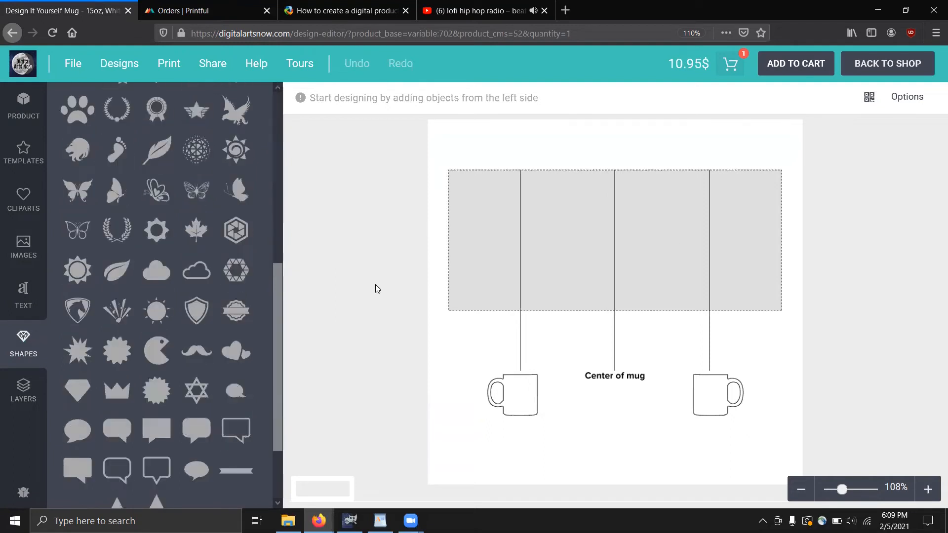
pyautogui.scroll(-1, 193, 360)
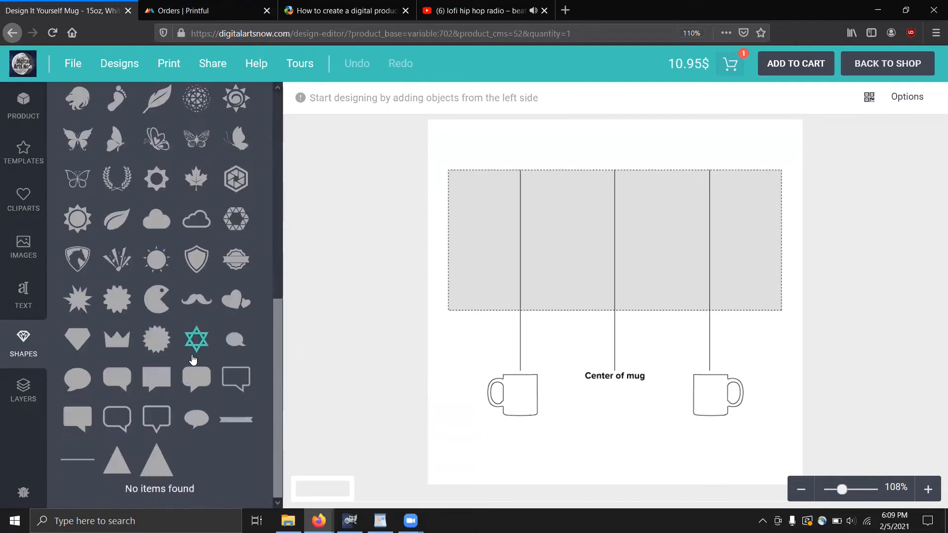
pyautogui.scroll(1, 193, 360)
pyautogui.scroll(5, 223, 306)
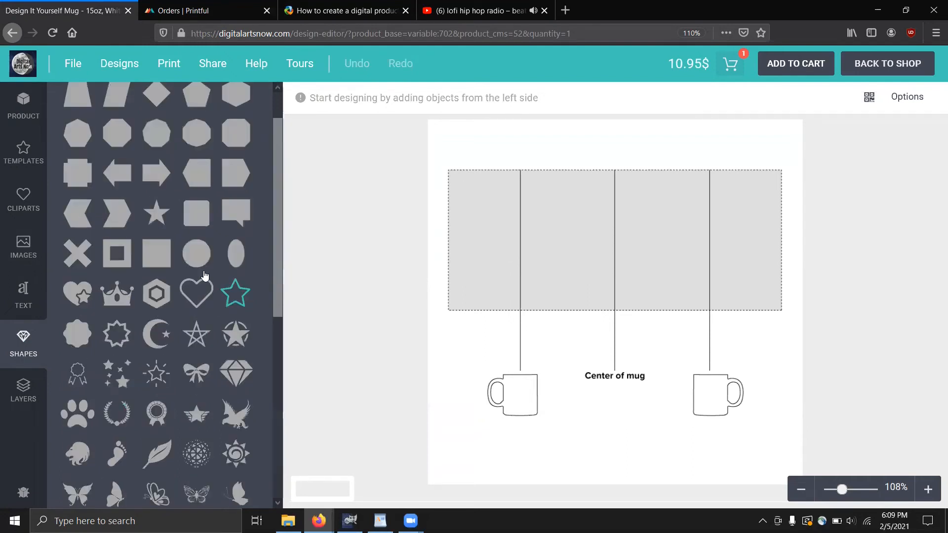
pyautogui.scroll(1, 30, 217)
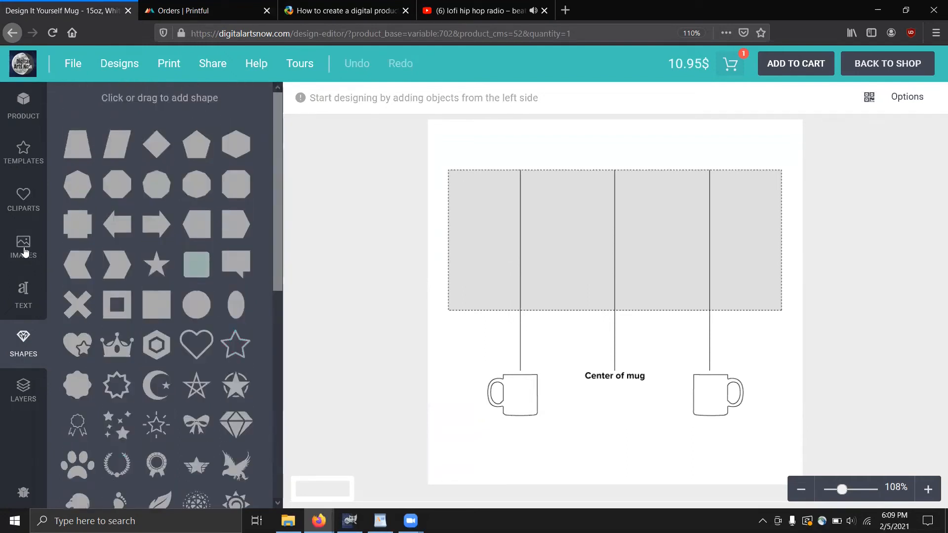
# Add the previously uploaded galaxy image from the Images Upload tab onto the mug
pyautogui.click(23, 252)
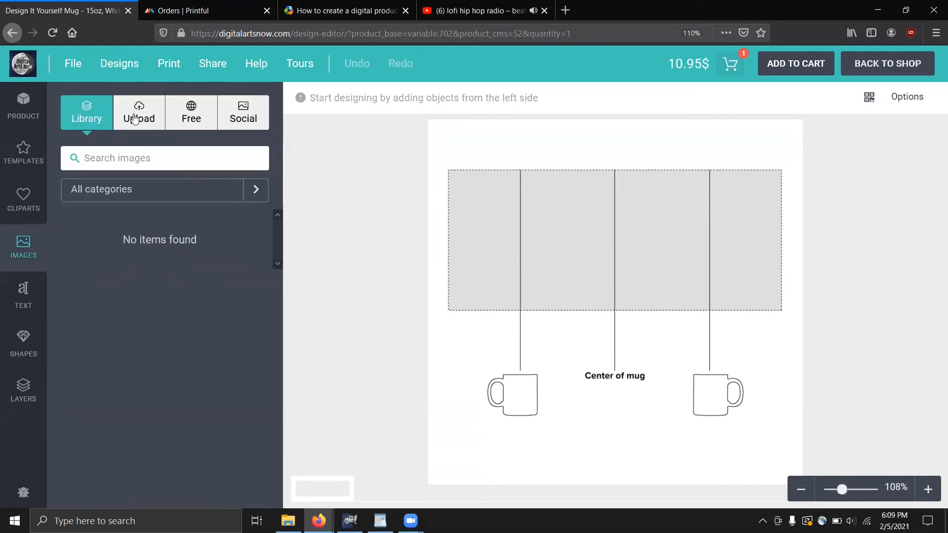
pyautogui.click(136, 123)
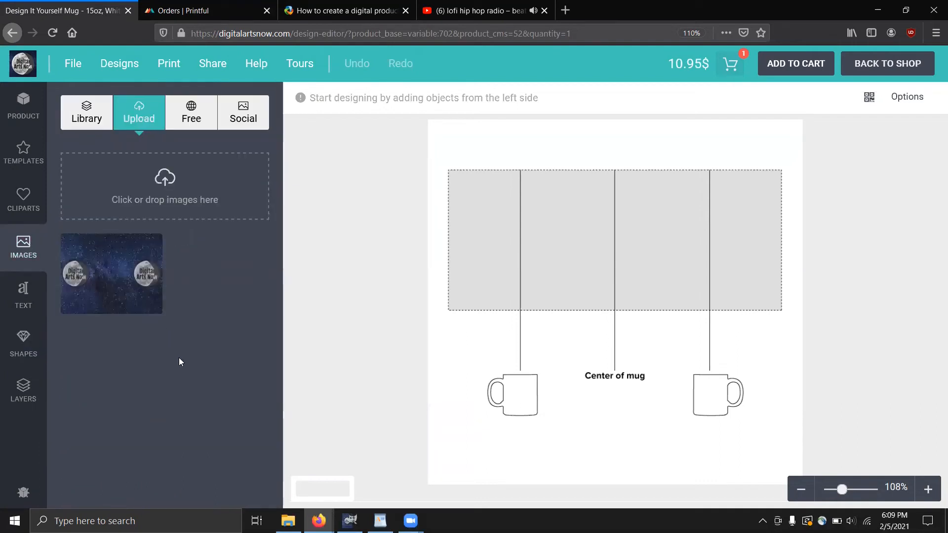
pyautogui.moveTo(126, 293)
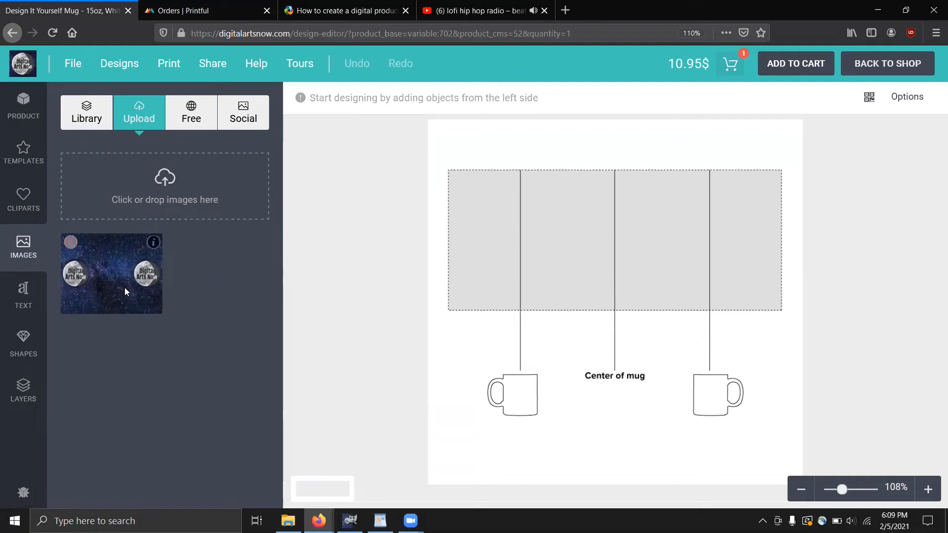
pyautogui.click(125, 289)
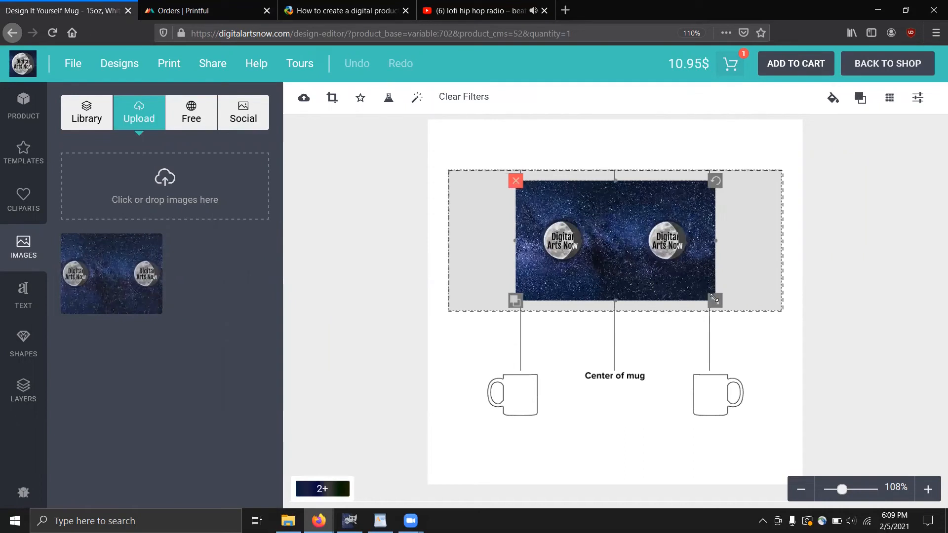
# Stretch the galaxy banner to cover the mug's full print area, then deselect it
pyautogui.moveTo(715, 298); pyautogui.dragTo(772, 352)
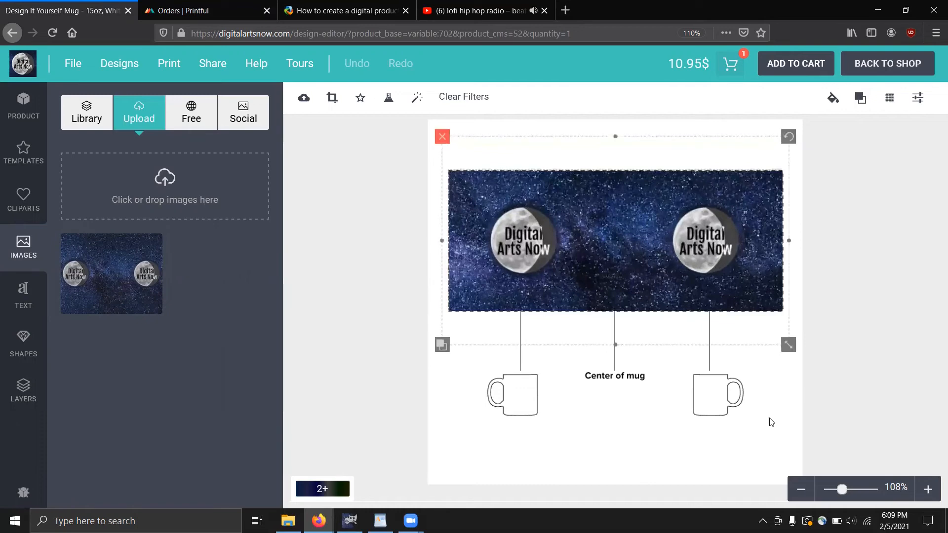
pyautogui.moveTo(788, 345); pyautogui.dragTo(792, 348)
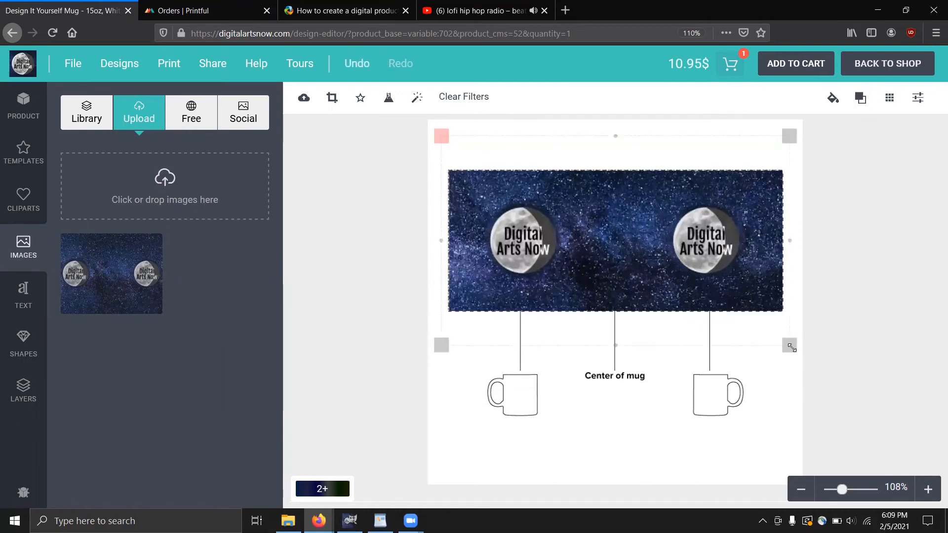
pyautogui.click(770, 404)
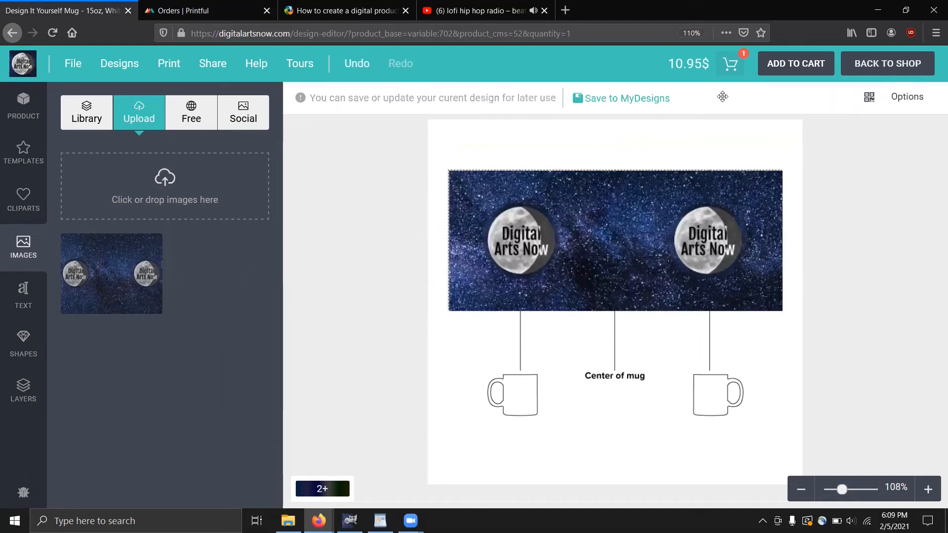
# Add the galaxy-designed 15oz white mug to the cart and view the 10.95$ cart summary
pyautogui.click(788, 64)
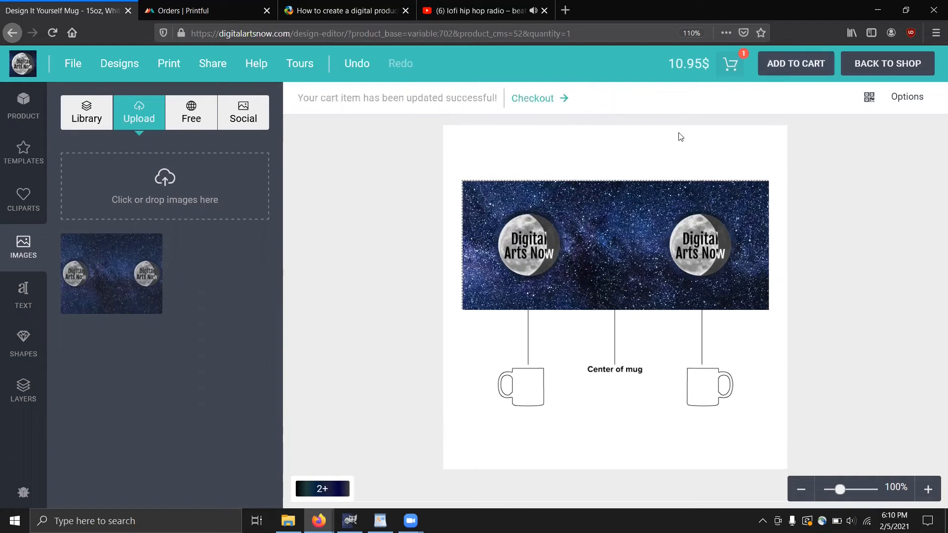
pyautogui.click(732, 64)
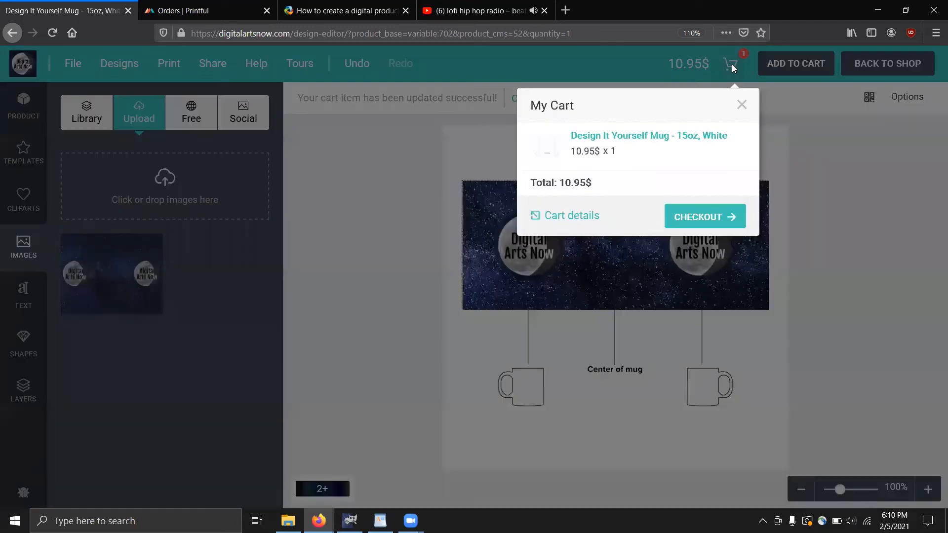
# Continue from the My Cart popup to the cart page listing the Design It Yourself Mug at $10.95
pyautogui.click(699, 220)
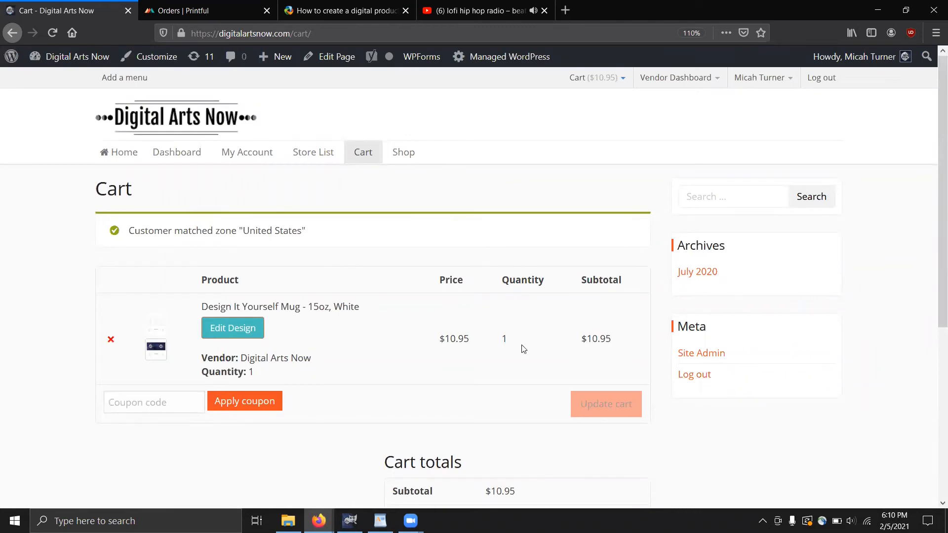
# Proceed from the $17.95 cart, including $7.00 flat-rate shipping, to the Checkout page
pyautogui.scroll(-1, 423, 265)
pyautogui.scroll(-2, 332, 387)
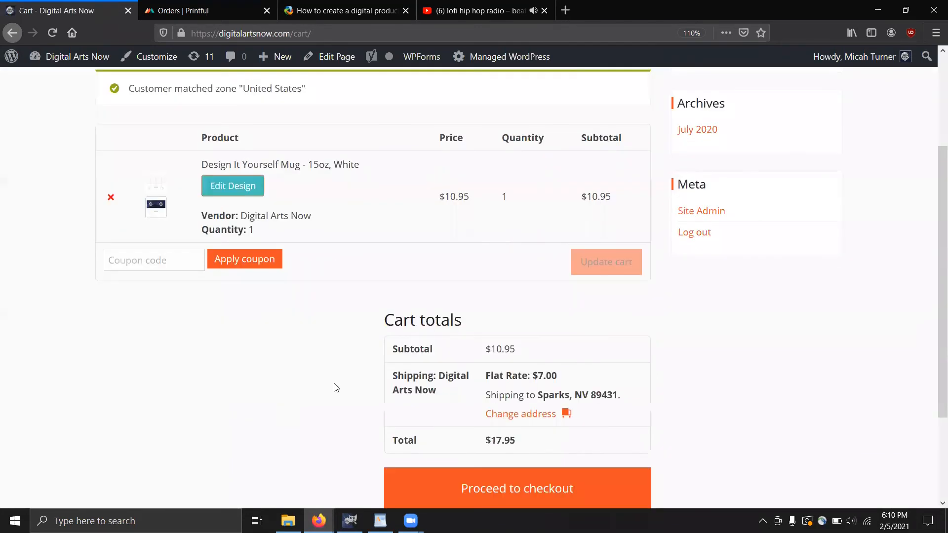
pyautogui.scroll(-2, 577, 356)
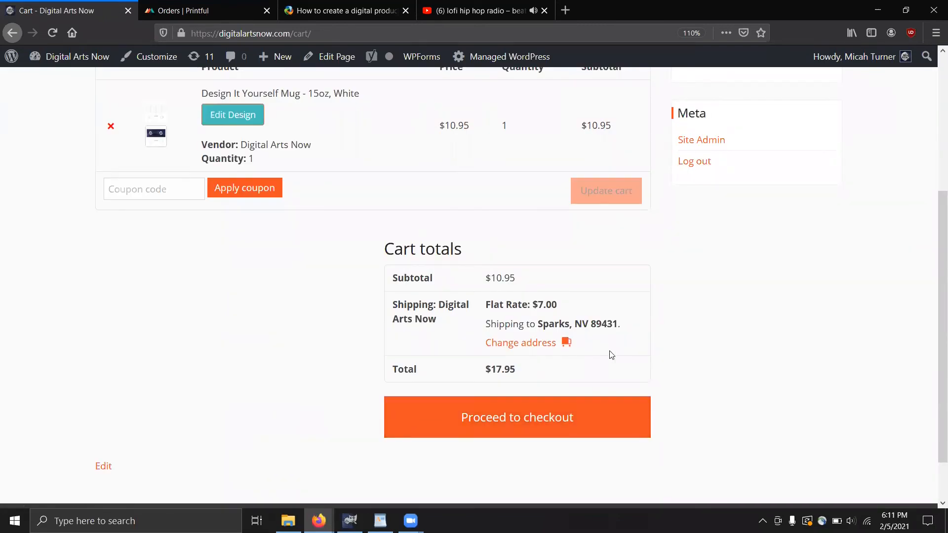
pyautogui.click(500, 428)
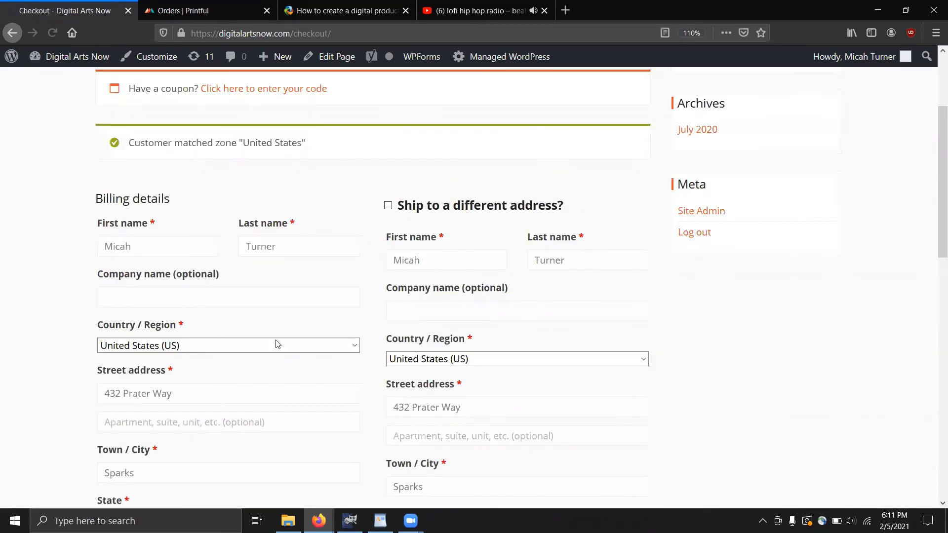
# Tick 'Ship to a different address?' on the checkout form
pyautogui.scroll(-1, 277, 344)
pyautogui.scroll(-5, 278, 344)
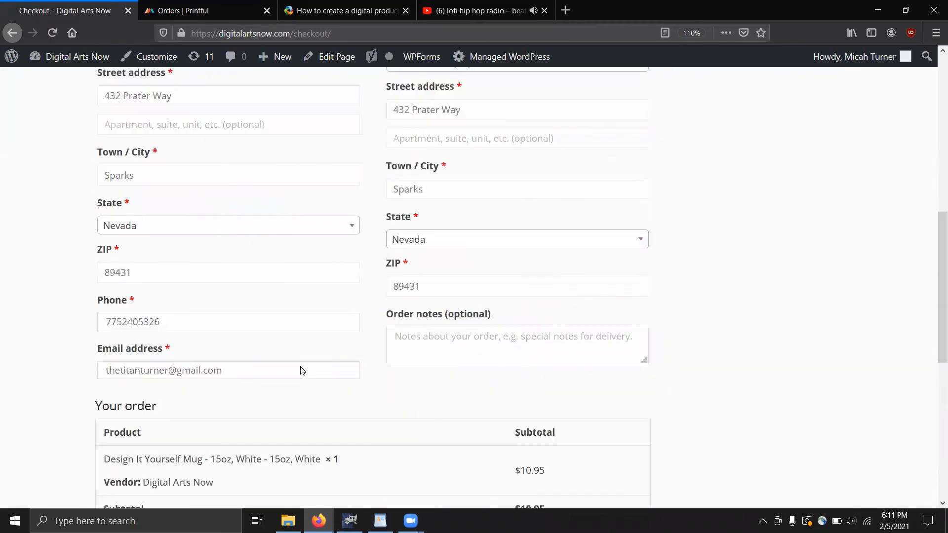
pyautogui.scroll(-8, 162, 338)
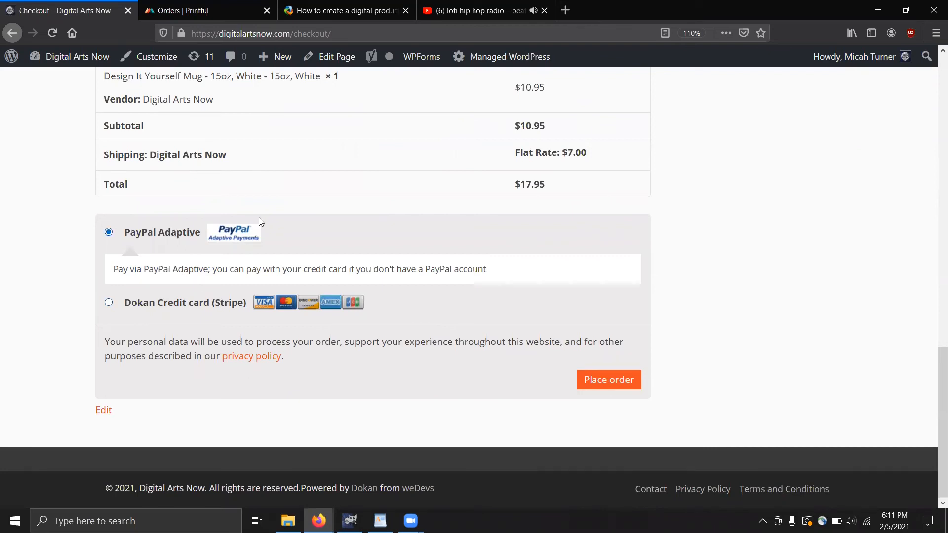
pyautogui.scroll(7, 682, 273)
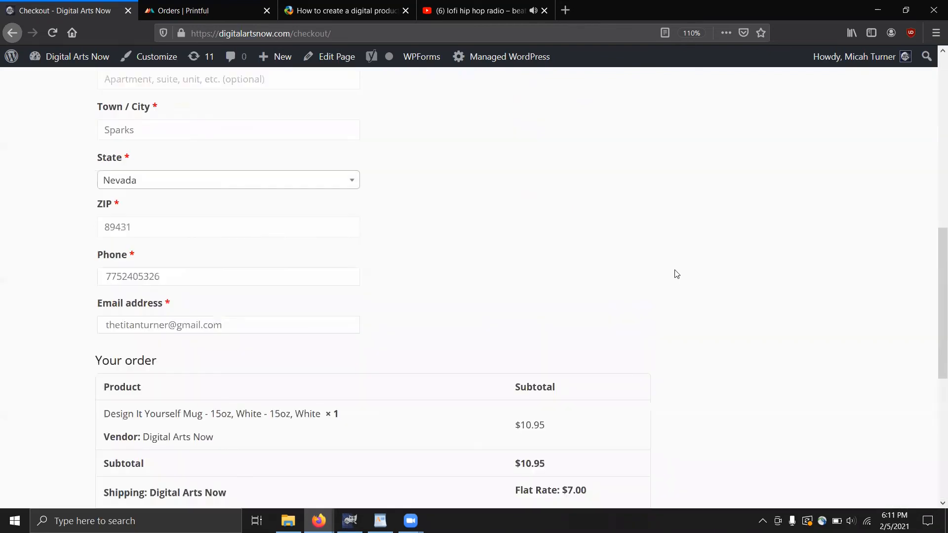
pyautogui.scroll(2, 380, 260)
pyautogui.scroll(2, 370, 278)
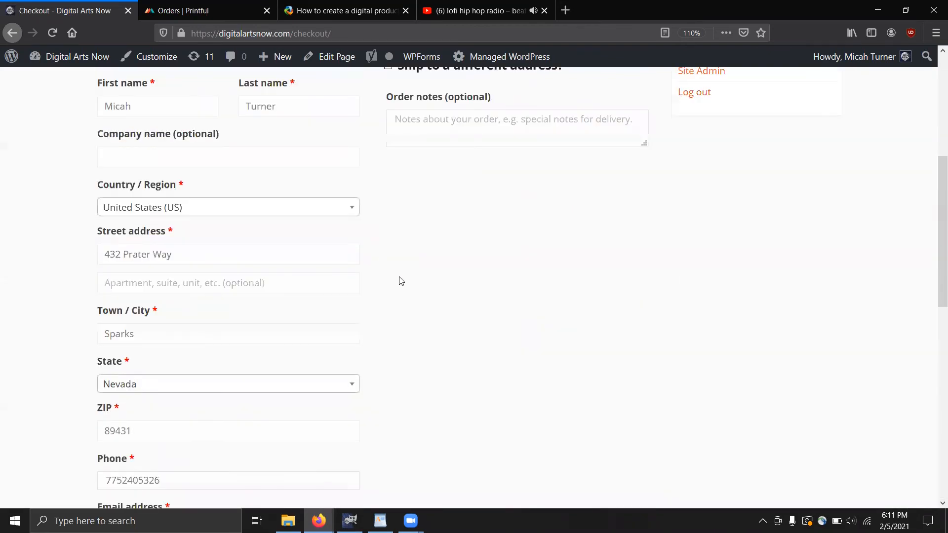
pyautogui.scroll(2, 383, 256)
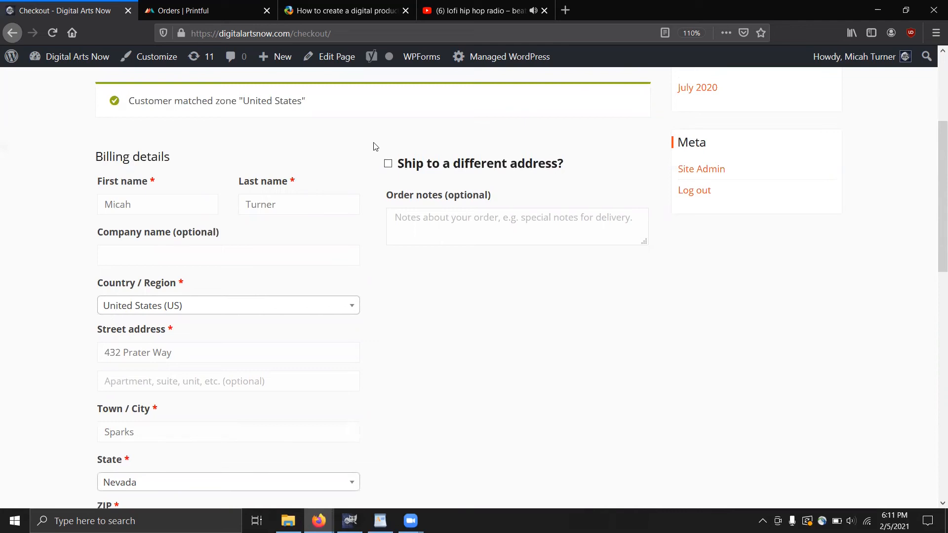
pyautogui.click(388, 165)
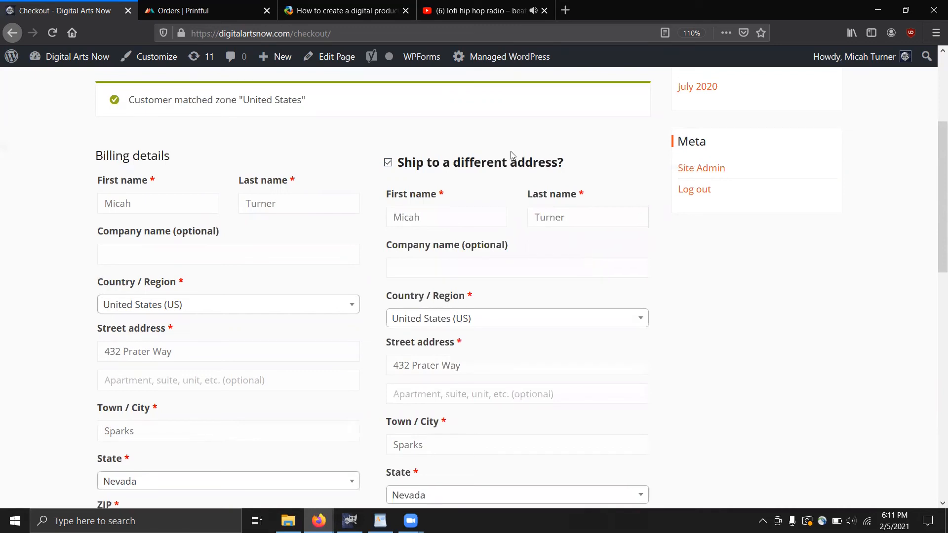
# Look over the newly shown shipping address fields on the checkout page
pyautogui.scroll(-3, 587, 229)
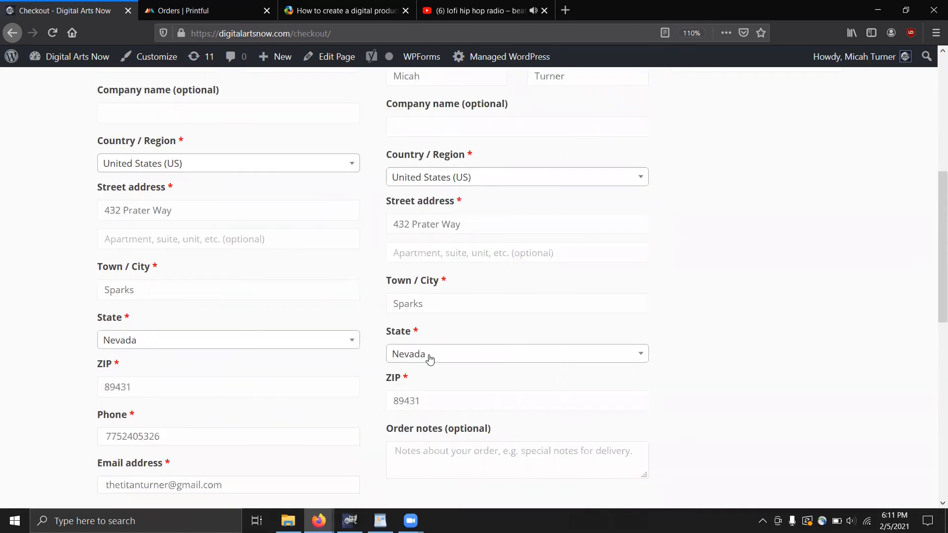
pyautogui.scroll(4, 473, 383)
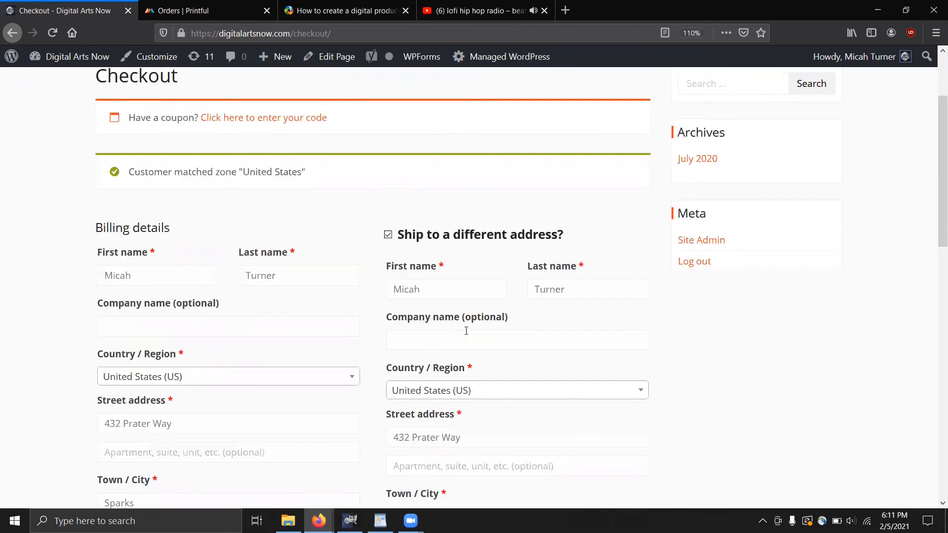
pyautogui.scroll(-5, 508, 382)
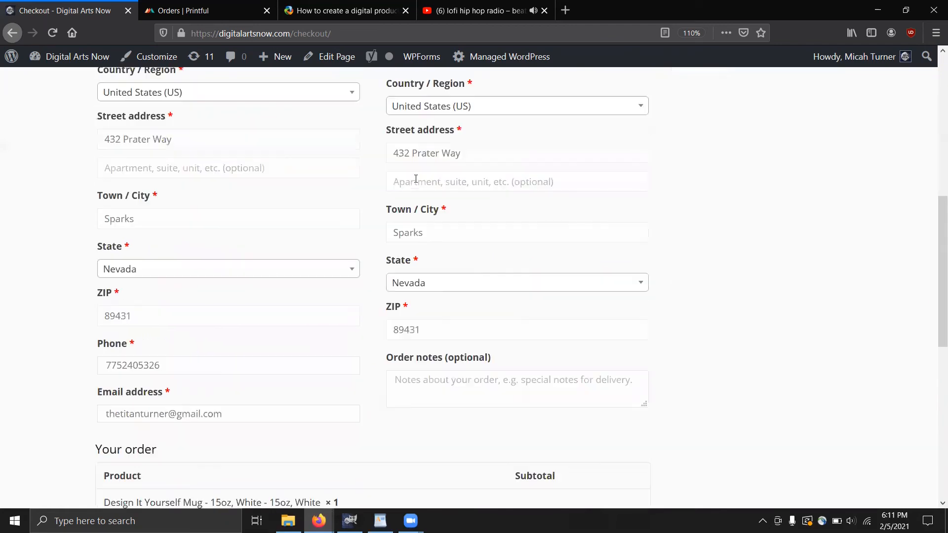
pyautogui.scroll(-5, 509, 383)
pyautogui.scroll(-3, 572, 375)
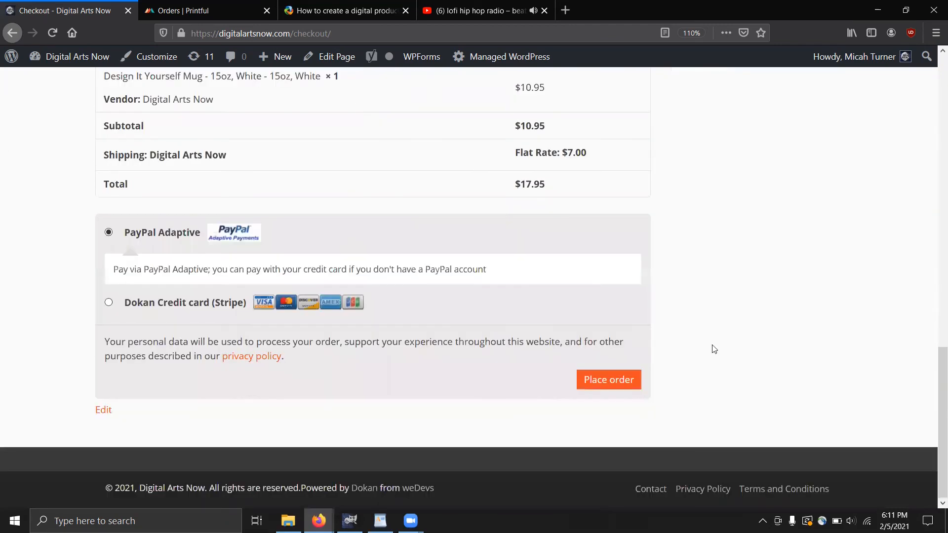
pyautogui.scroll(8, 635, 318)
pyautogui.scroll(5, 227, 89)
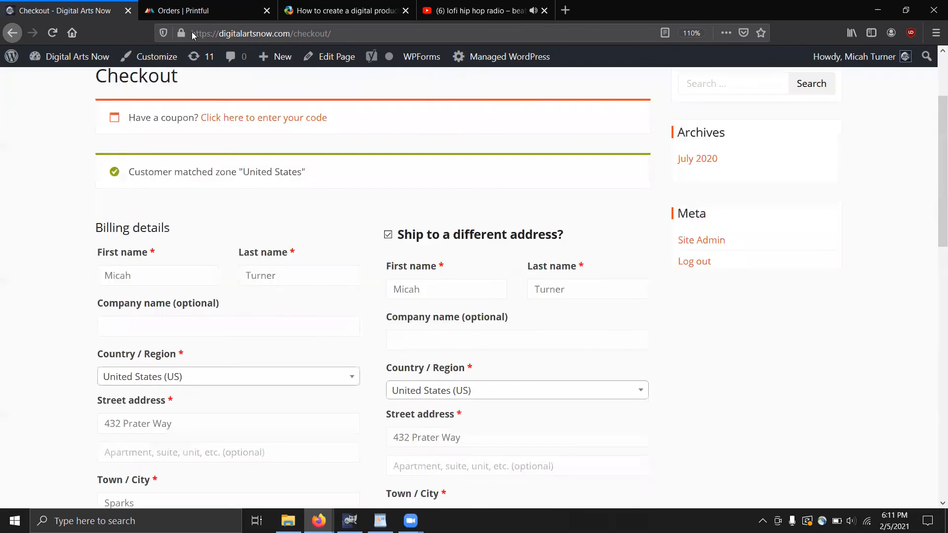
# Check the $18.85 Printful mug order, then resume WordPad notes after 'Making basic mockups with DAN:'
pyautogui.click(184, 12)
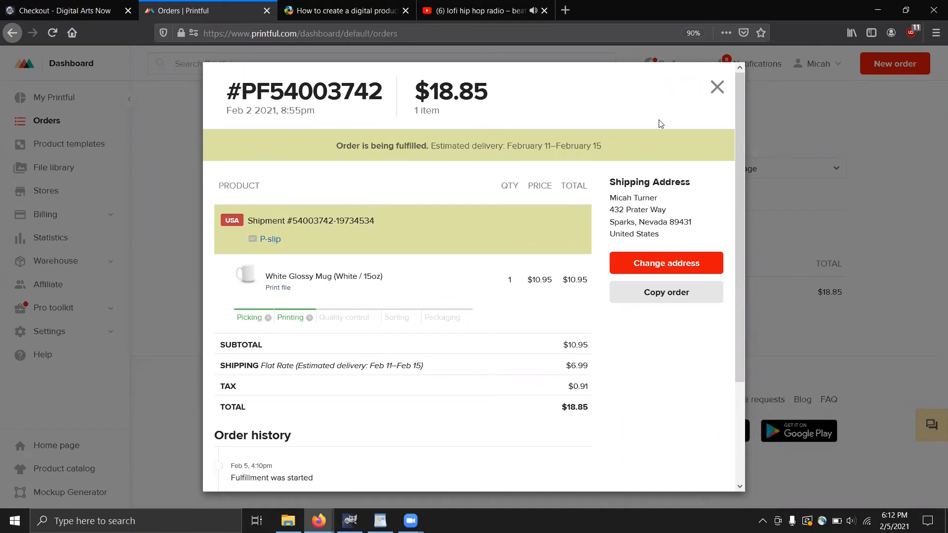
pyautogui.press('Escape')
pyautogui.click(76, 12)
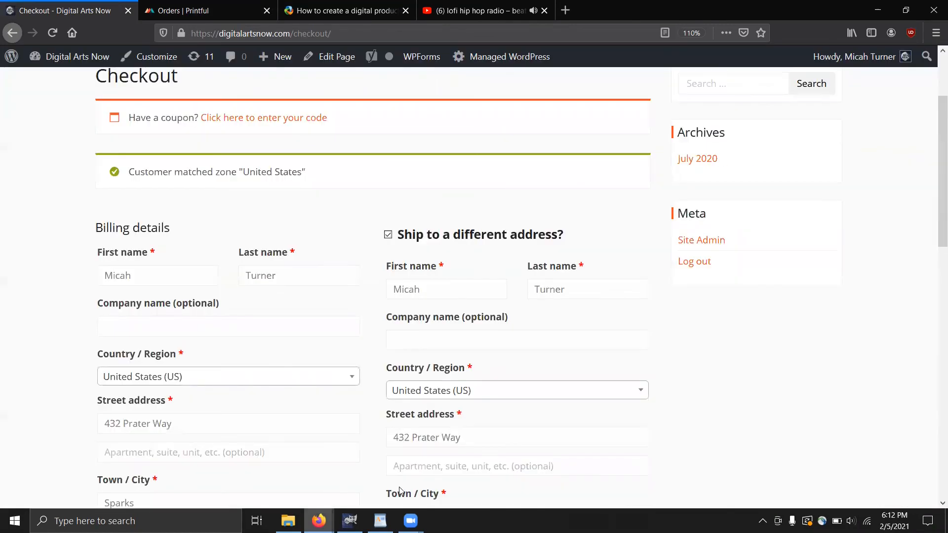
pyautogui.click(380, 521)
pyautogui.click(435, 423)
pyautogui.scroll(-1, 436, 424)
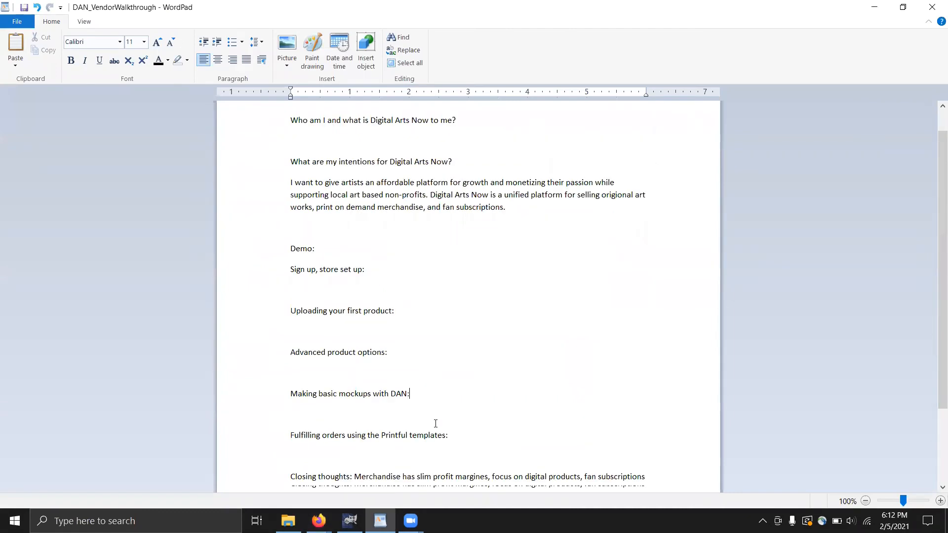
pyautogui.scroll(-1, 436, 423)
pyautogui.scroll(-2, 435, 423)
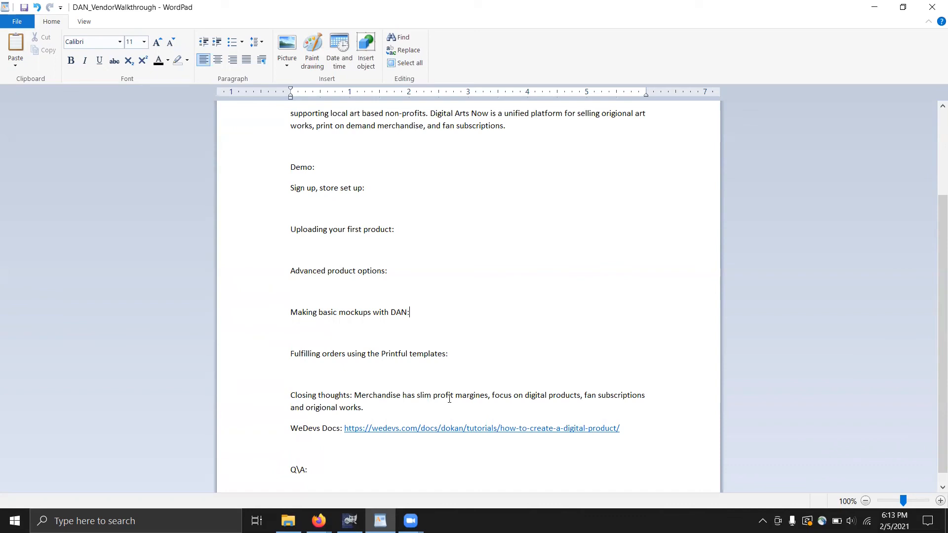
# Open the WeDevs Docs digital-product tutorial link in Firefox, skim it, and return to WordPad
pyautogui.click(496, 434)
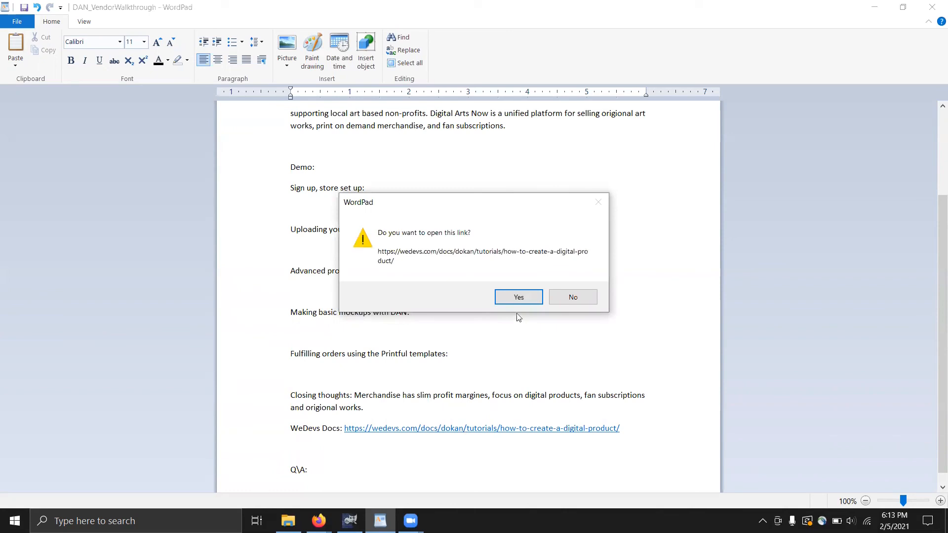
pyautogui.click(517, 298)
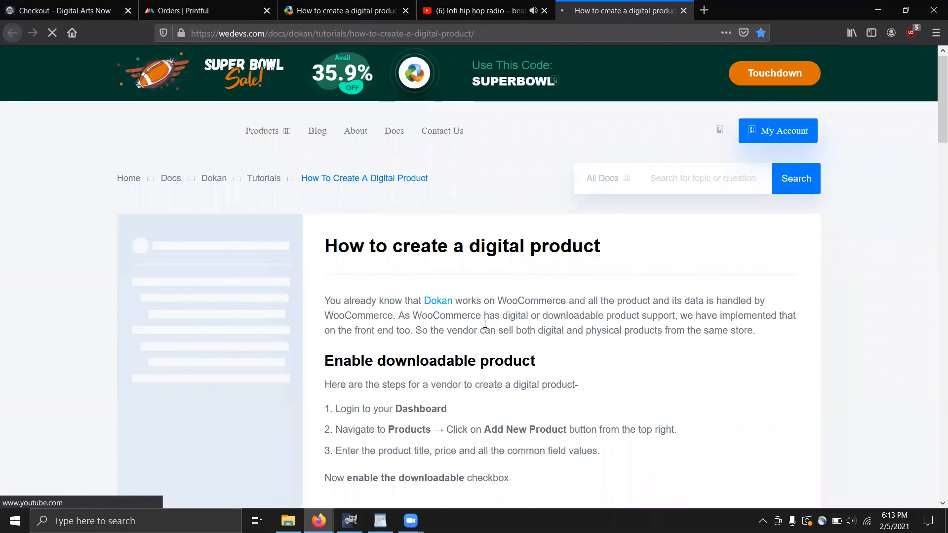
pyautogui.scroll(-4, 485, 324)
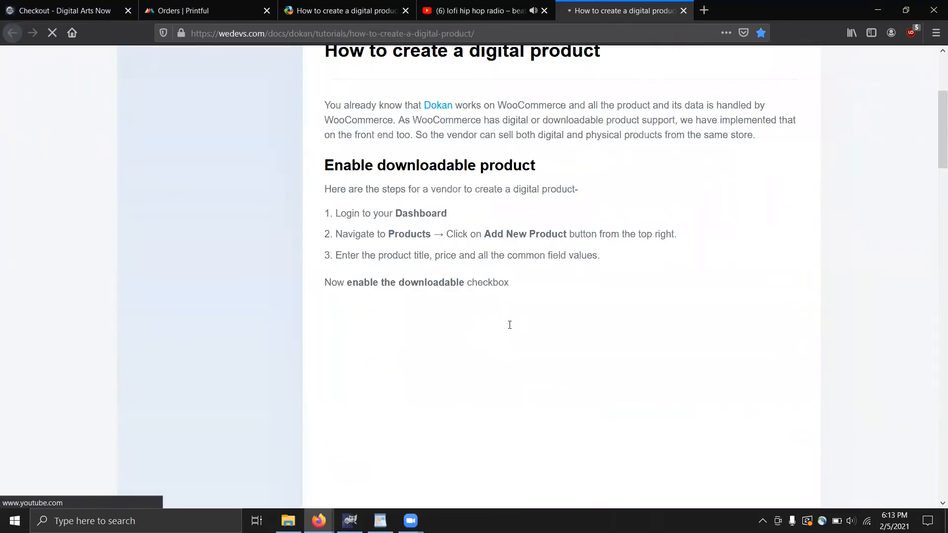
pyautogui.scroll(2, 510, 327)
pyautogui.scroll(1, 510, 329)
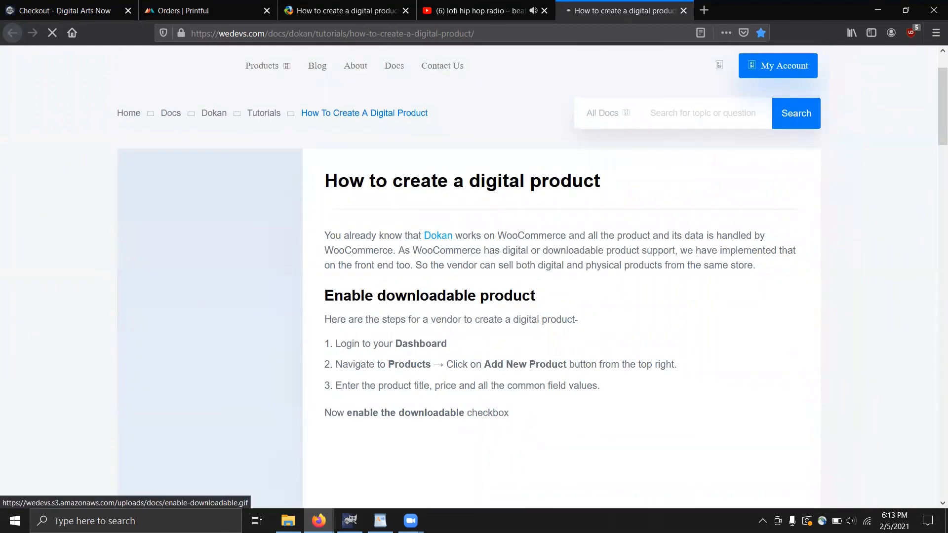
pyautogui.hotkey('alt', 'Tab')
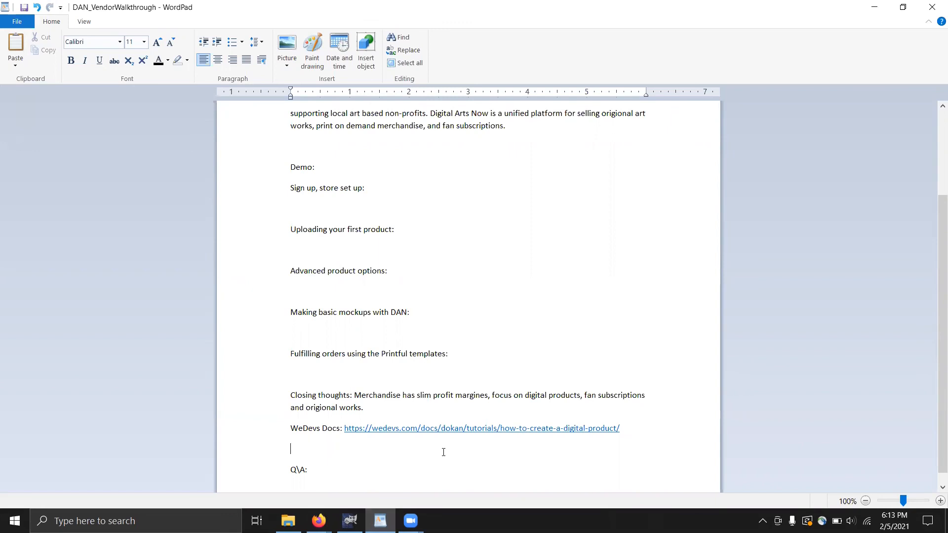
# Glance at the open Zoom meeting windows, then bring Firefox back to the front
pyautogui.click(410, 520)
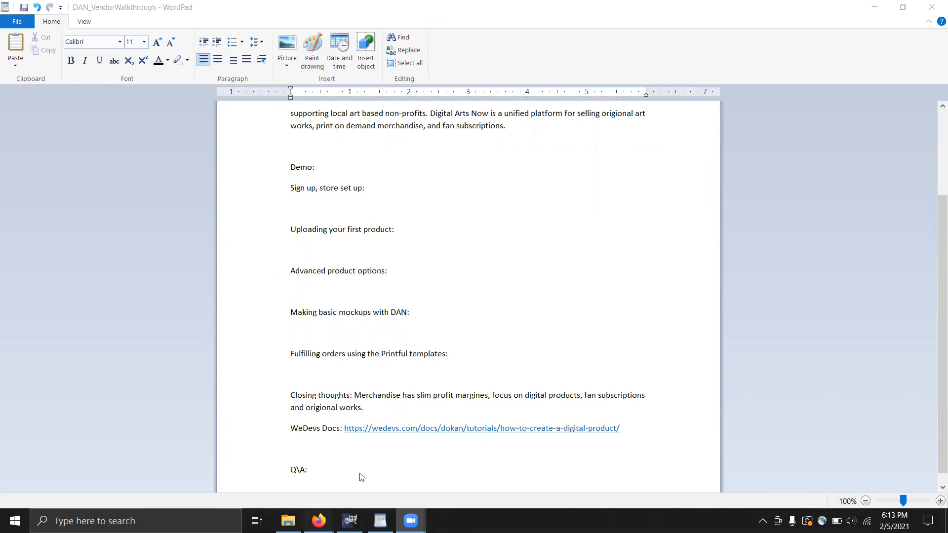
pyautogui.click(318, 520)
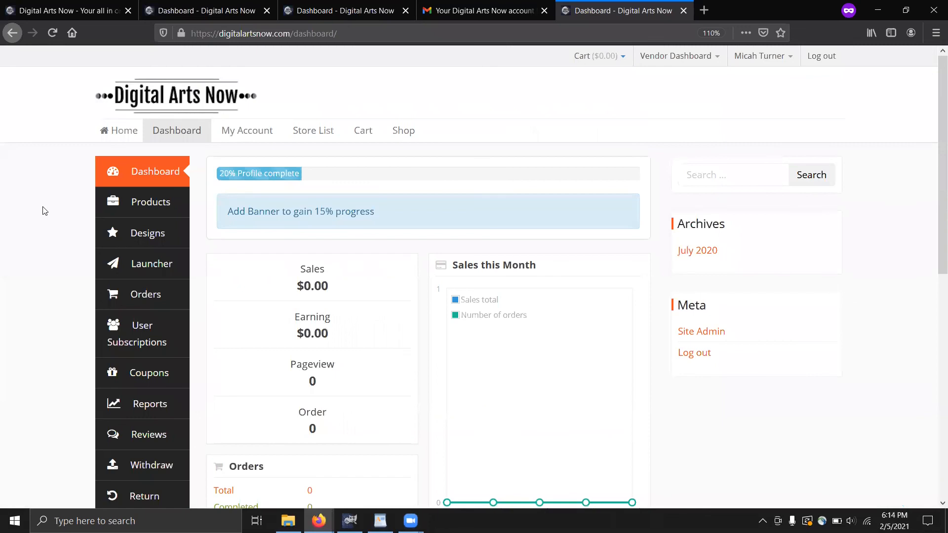
# Go back to the checkout tab and open the Store List showing all six stores
pyautogui.scroll(-3, 68, 227)
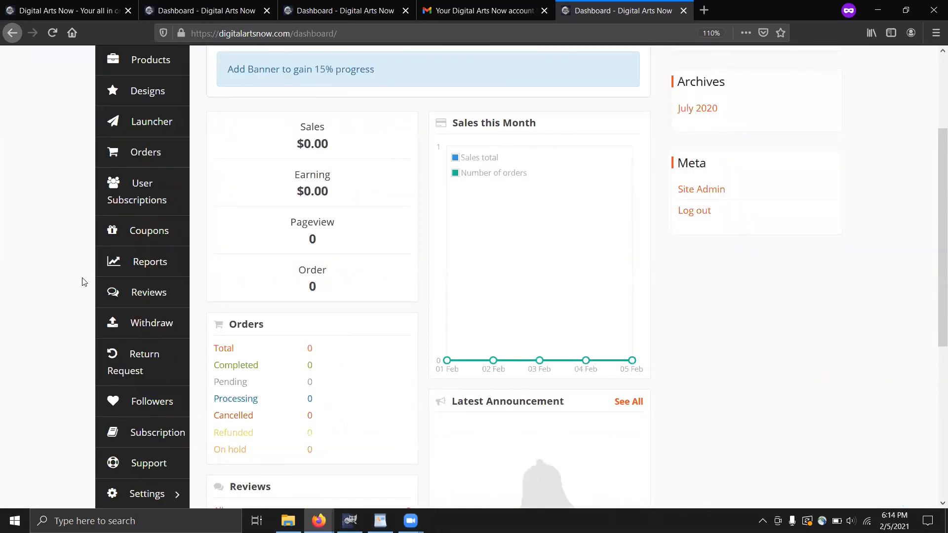
pyautogui.scroll(3, 81, 195)
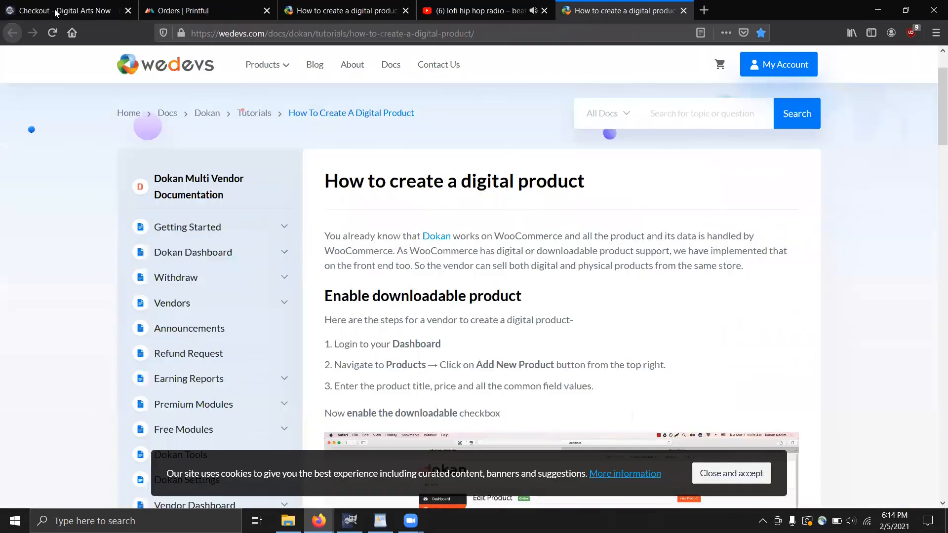
pyautogui.click(56, 11)
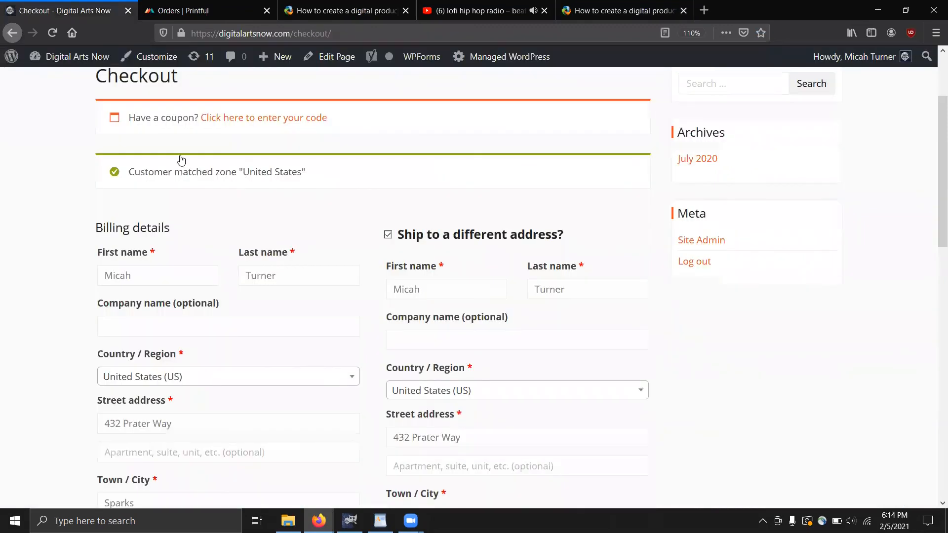
pyautogui.scroll(3, 325, 156)
pyautogui.click(320, 155)
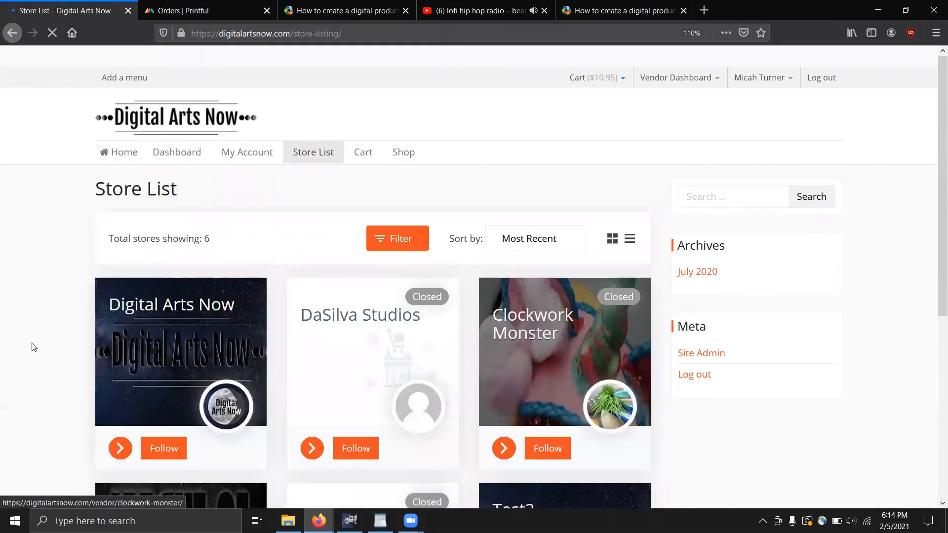
# Open the Digital Arts Now store page and copy its 100% Discount coupon code RPRFM2021
pyautogui.scroll(-2, 56, 342)
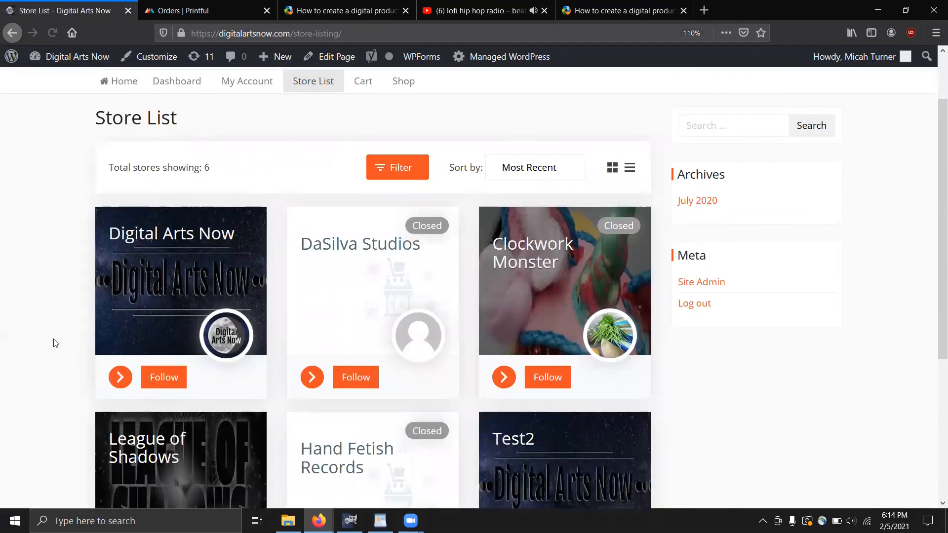
pyautogui.click(114, 379)
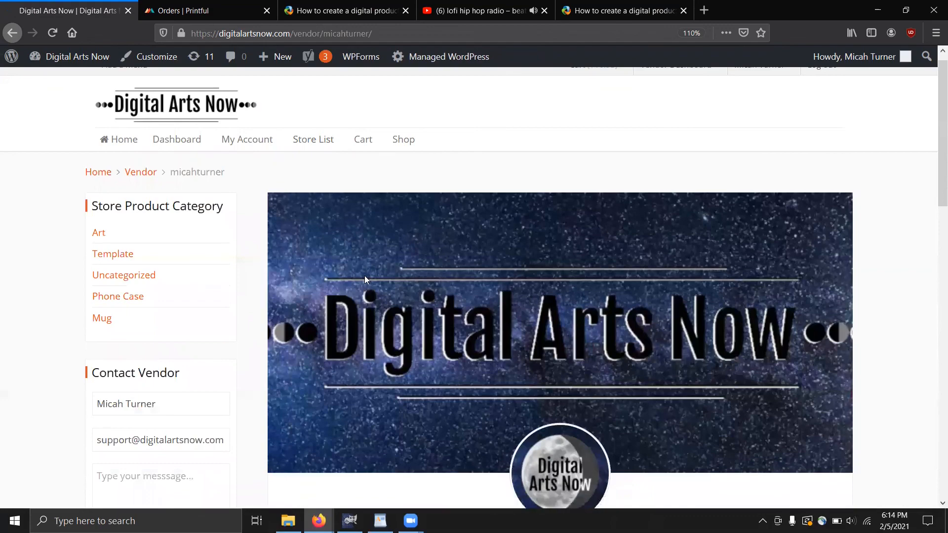
pyautogui.scroll(-7, 365, 275)
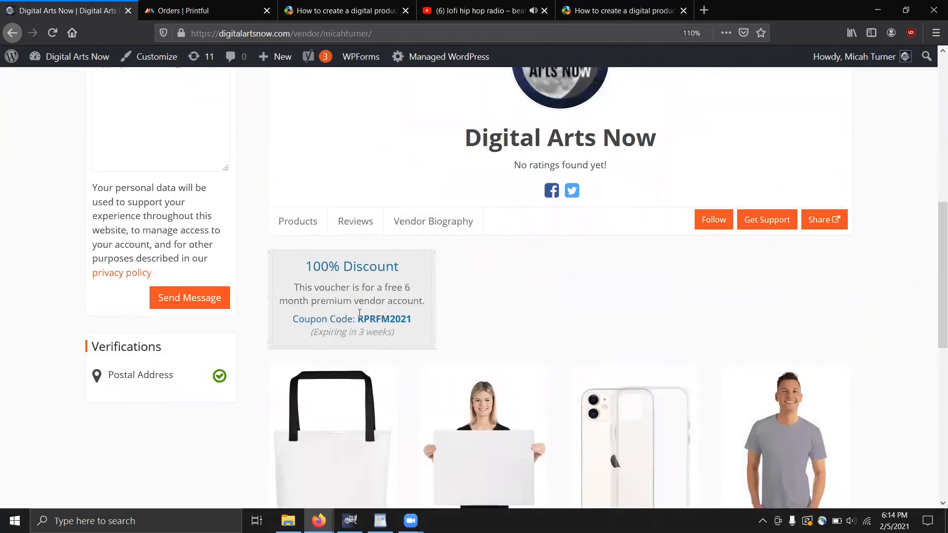
pyautogui.doubleClick(380, 318)
pyautogui.hotkey('ctrl', 'c')
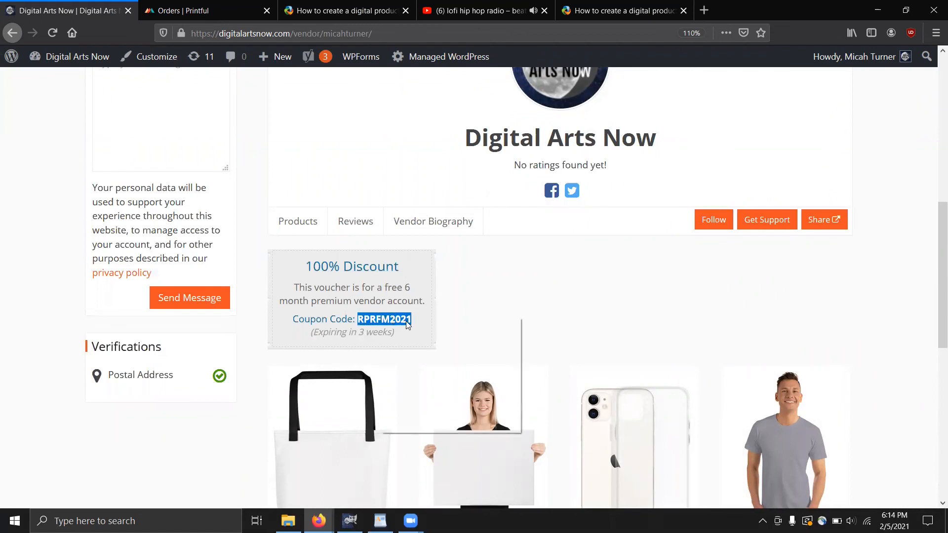
pyautogui.rightClick(380, 317)
pyautogui.click(407, 324)
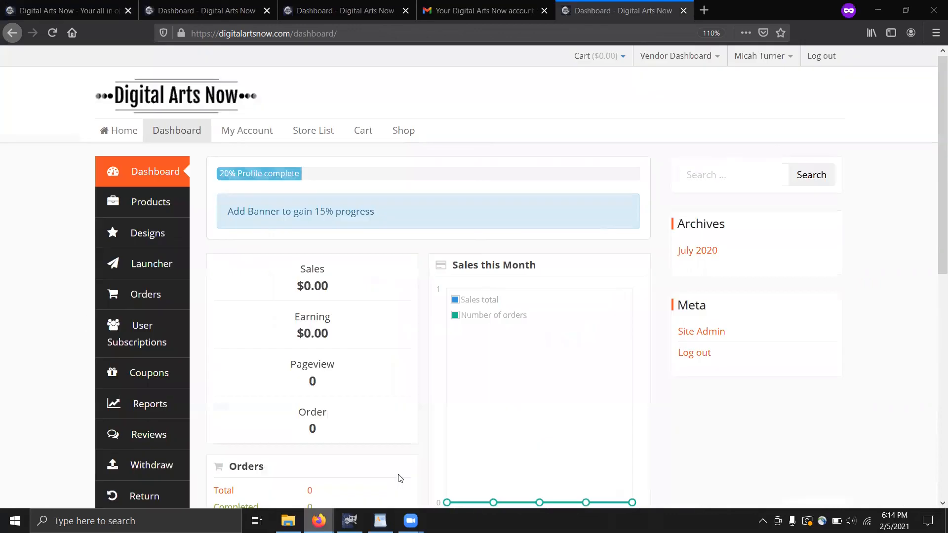
# From the vendor Subscription page, switch to the $60.00 Premium Digital Arts Now Vendor Subscription, reaching checkout
pyautogui.scroll(-1, 143, 437)
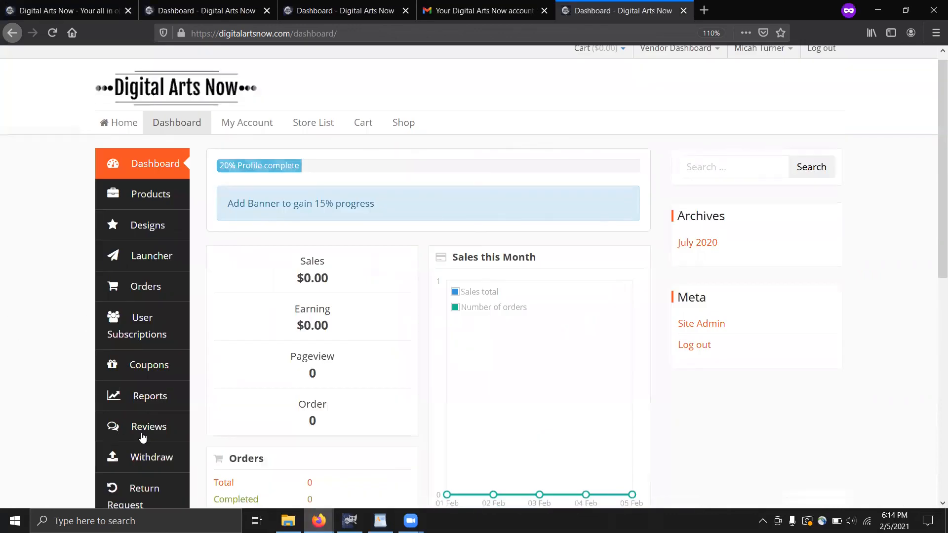
pyautogui.scroll(-3, 143, 438)
pyautogui.click(143, 438)
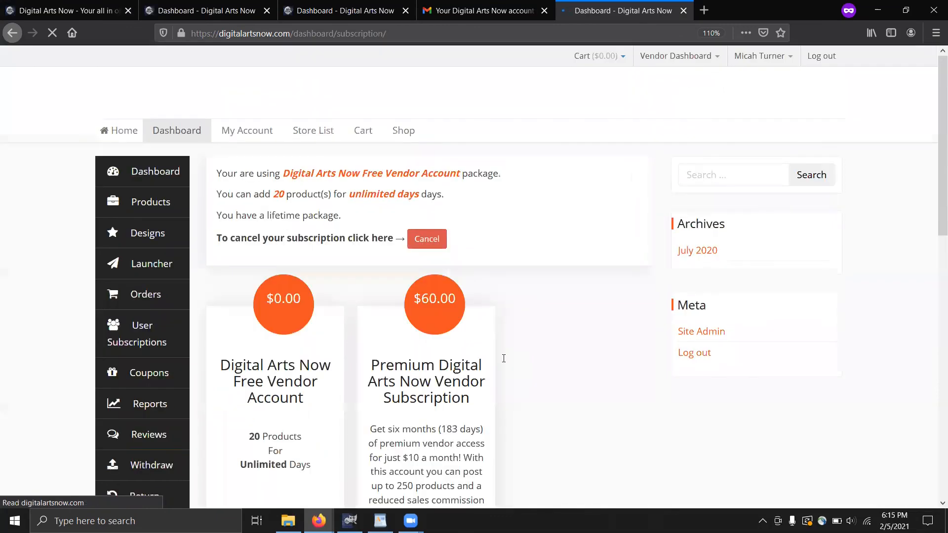
pyautogui.scroll(-3, 510, 421)
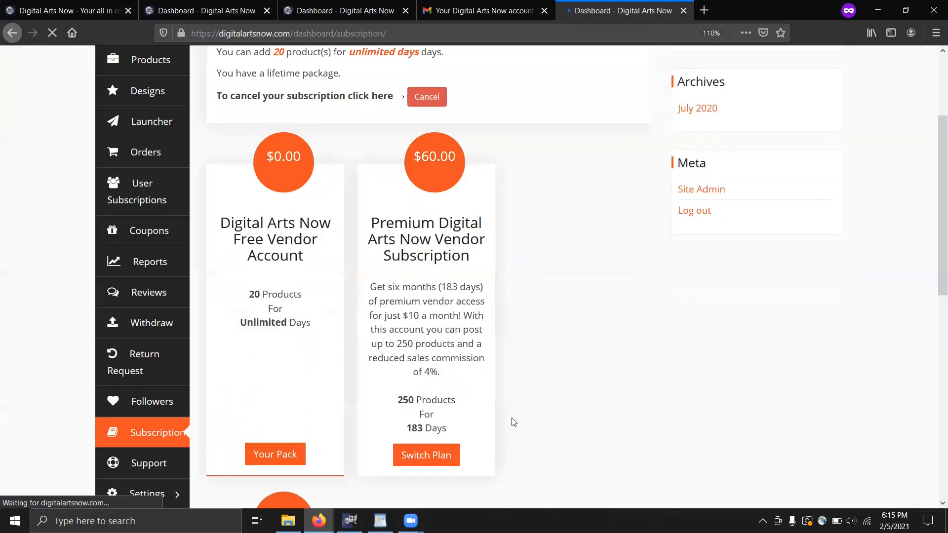
pyautogui.click(424, 459)
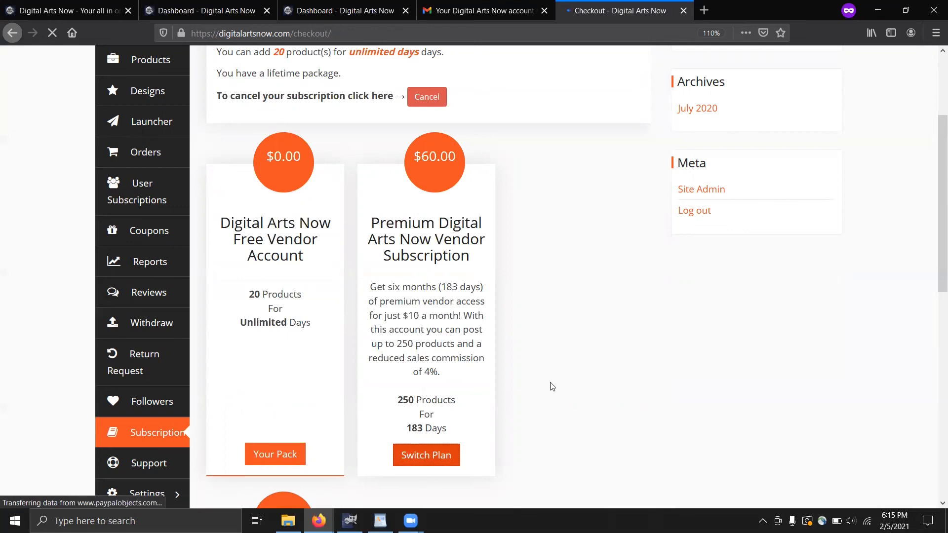
pyautogui.scroll(-3, 402, 343)
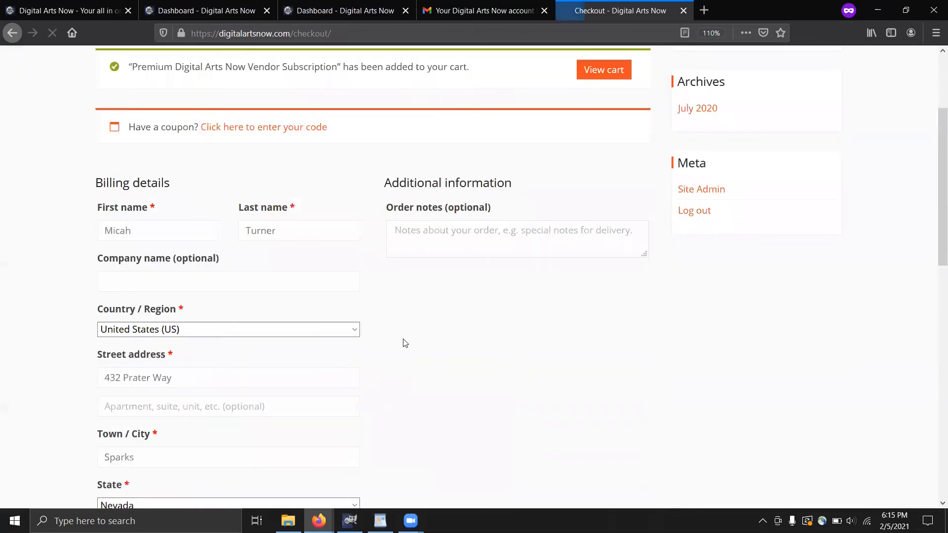
pyautogui.scroll(-3, 407, 343)
pyautogui.scroll(6, 177, 233)
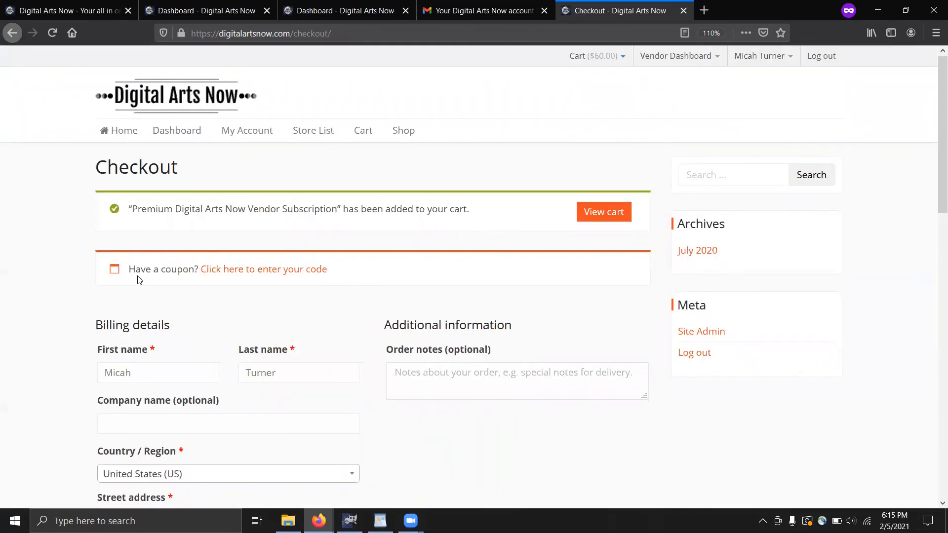
pyautogui.click(246, 272)
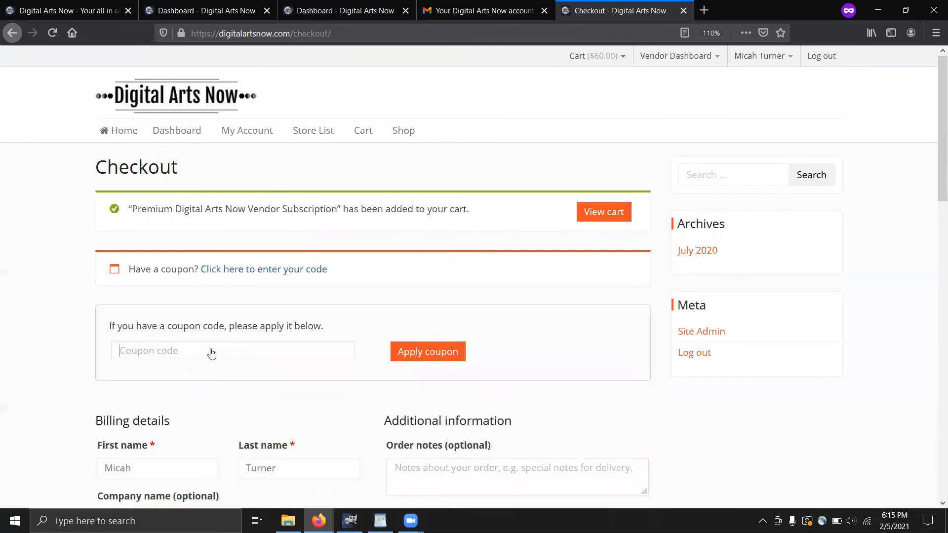
pyautogui.hotkey('ctrl', 'v')
pyautogui.press('Return')
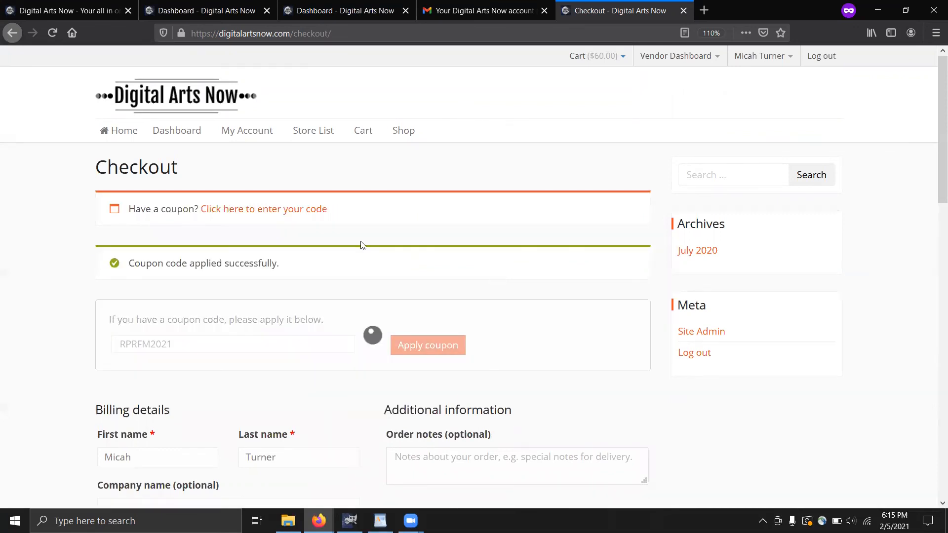
# Place the $0.00 Premium subscription order
pyautogui.scroll(-3, 499, 336)
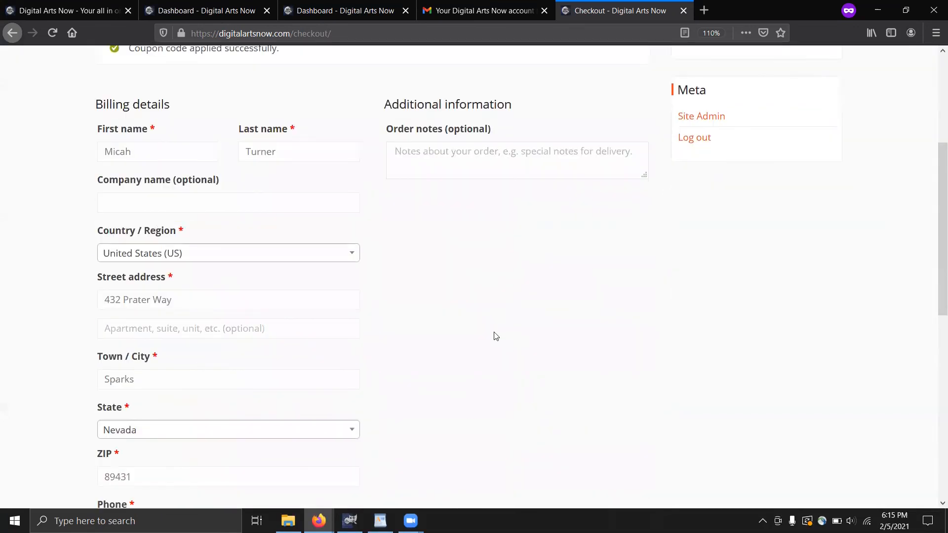
pyautogui.scroll(-7, 508, 318)
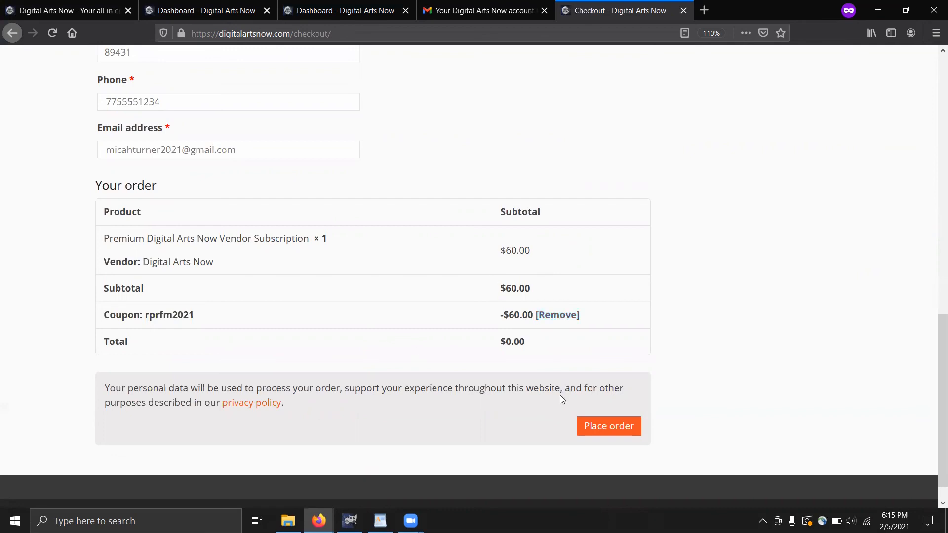
pyautogui.click(610, 427)
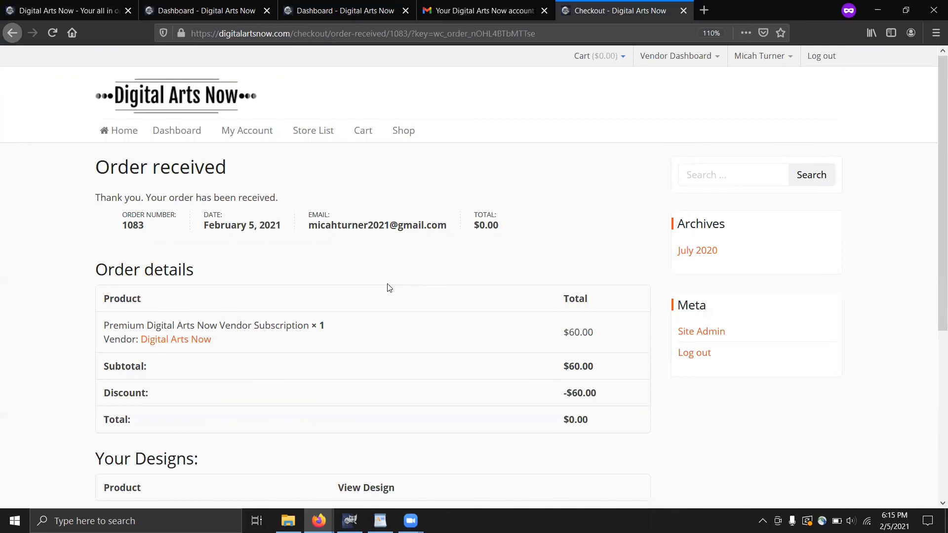
pyautogui.scroll(-1, 642, 163)
pyautogui.scroll(-3, 431, 428)
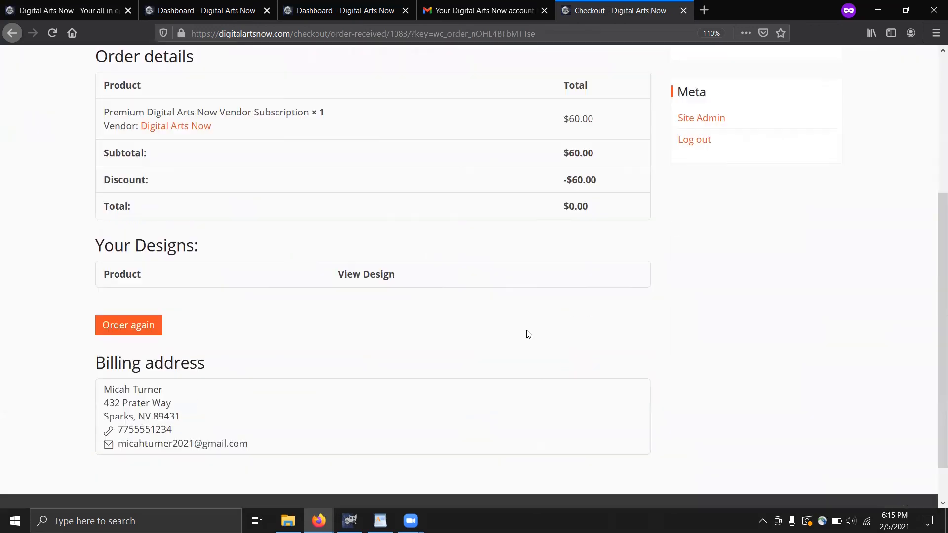
pyautogui.moveTo(411, 520)
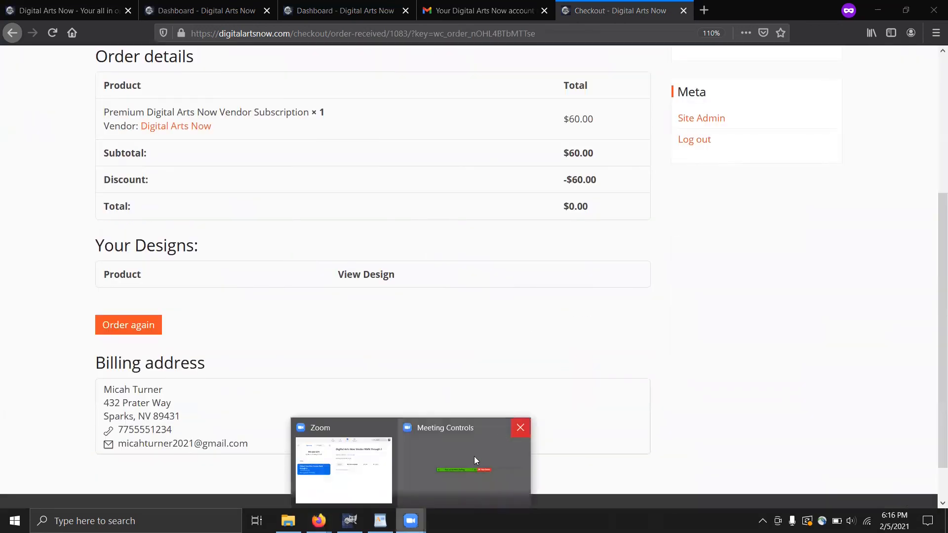
pyautogui.click(434, 463)
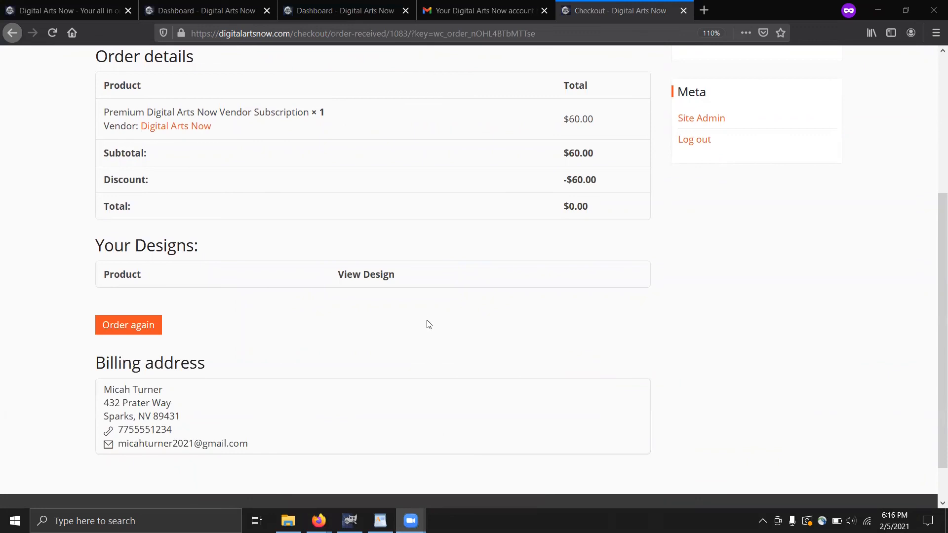